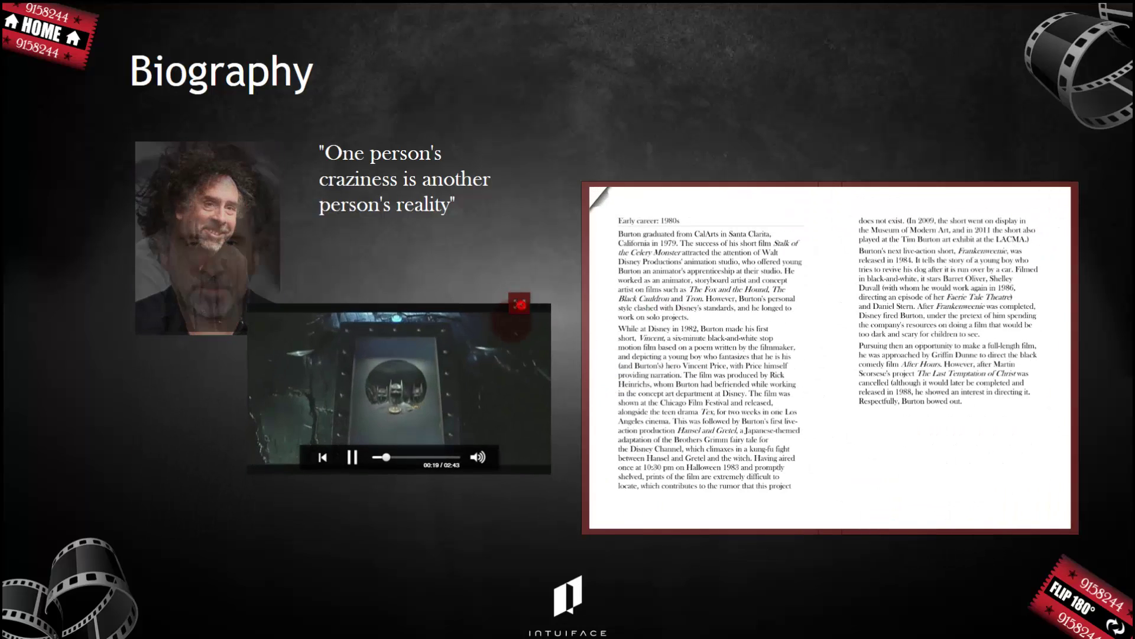
Step: Play the movie full screen with its controls, then return it to the small player
{"action": "left_click", "coordinate": [524, 308]}
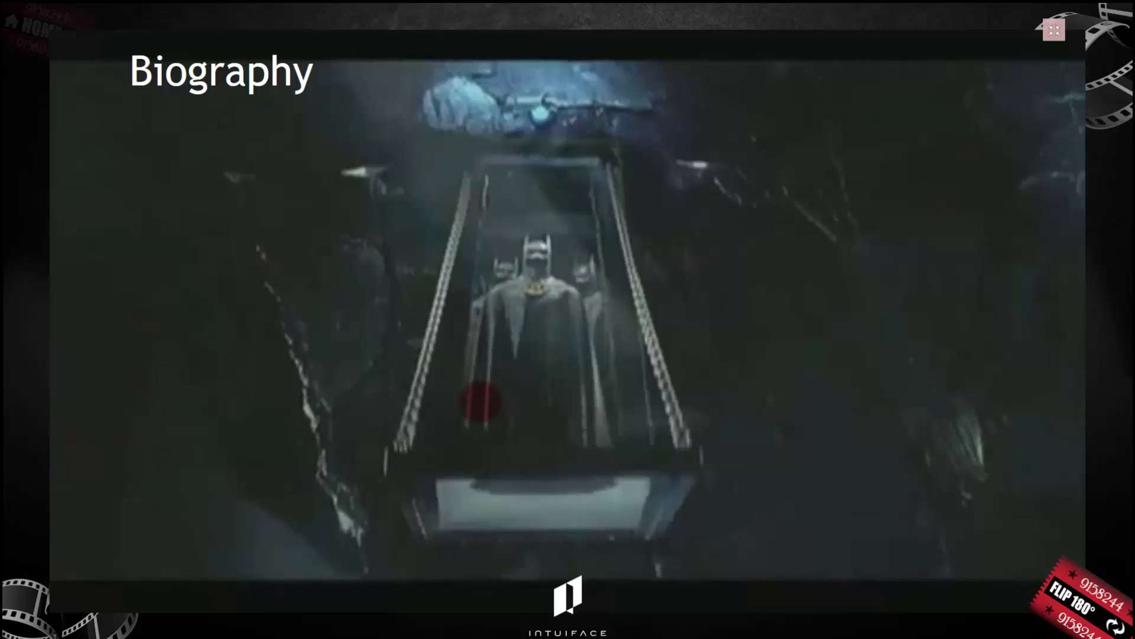
{"action": "left_click", "coordinate": [474, 398]}
{"action": "left_click", "coordinate": [1054, 30]}
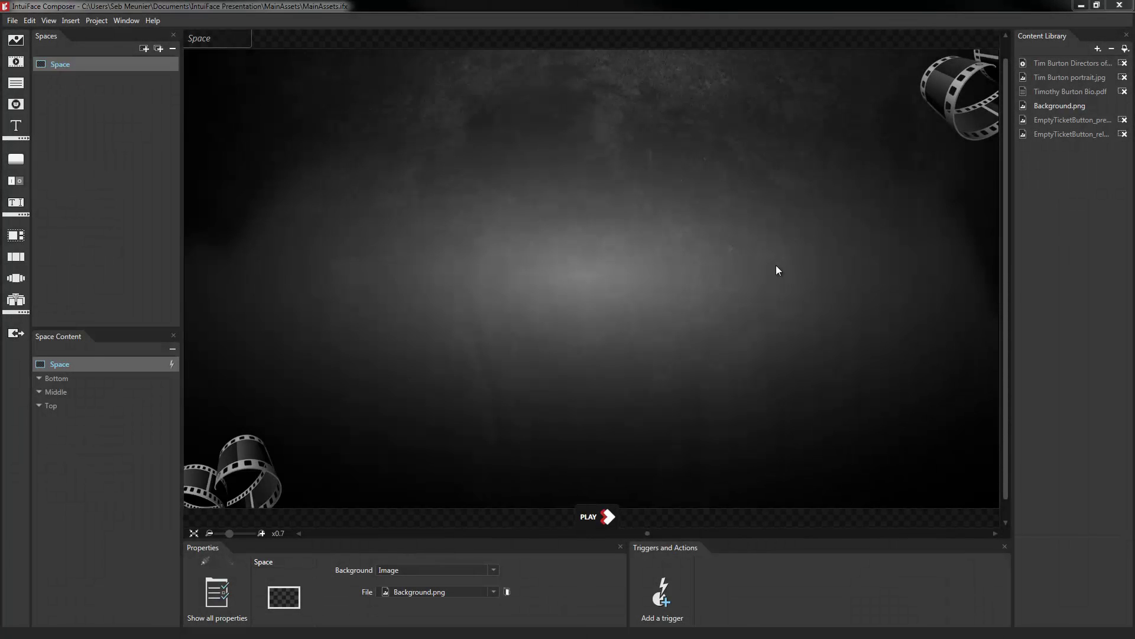
Step: Place Tim Burton portrait.jpg on the space, enlarge it to 397 × 503, and show all its properties
{"action": "left_click_drag", "start_coordinate": [1050, 77], "coordinate": [546, 230]}
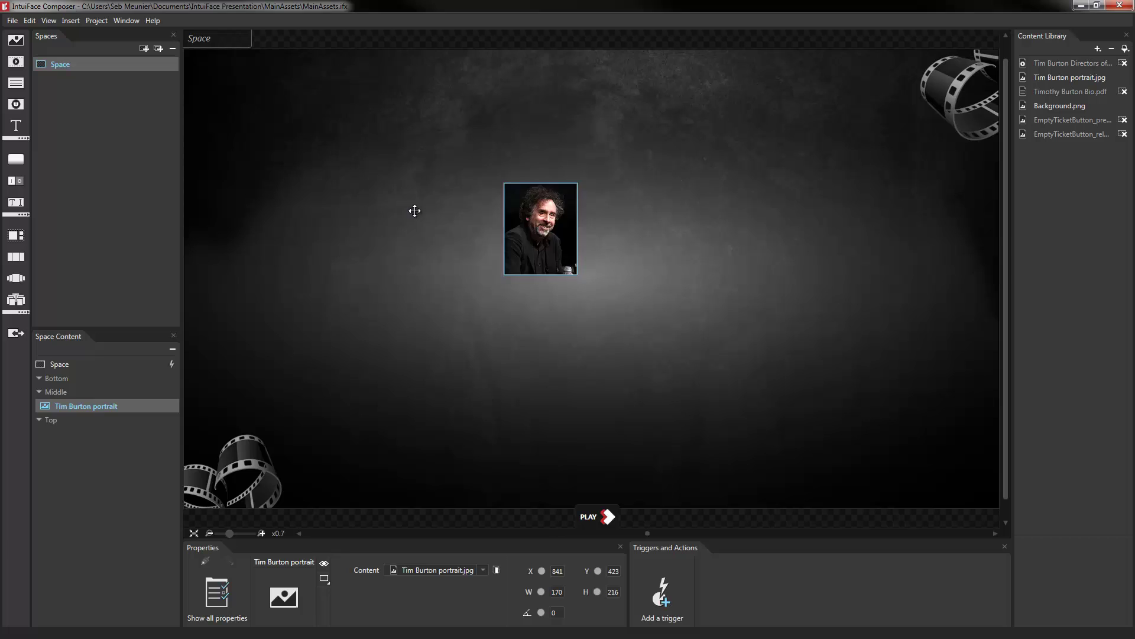
{"action": "left_click_drag", "start_coordinate": [364, 242], "coordinate": [463, 366]}
{"action": "left_click", "coordinate": [218, 605]}
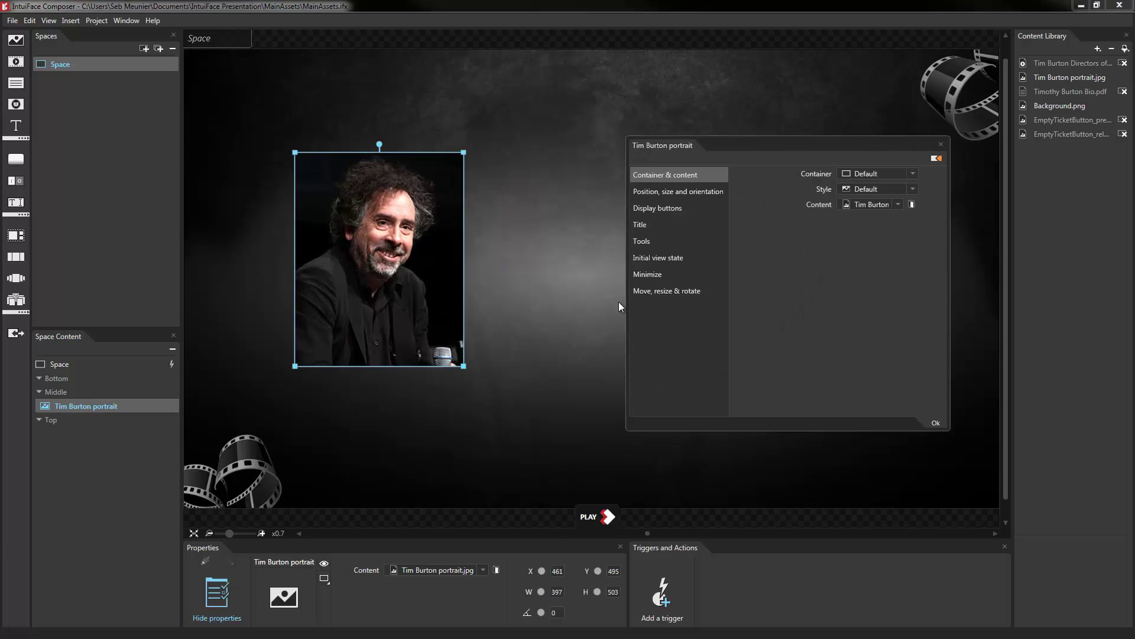
Step: Move the properties window aside and keep the Container type on Default
{"action": "left_click_drag", "start_coordinate": [737, 144], "coordinate": [626, 137]}
{"action": "scroll", "coordinate": [410, 304], "scroll_direction": "up", "scroll_amount": 4}
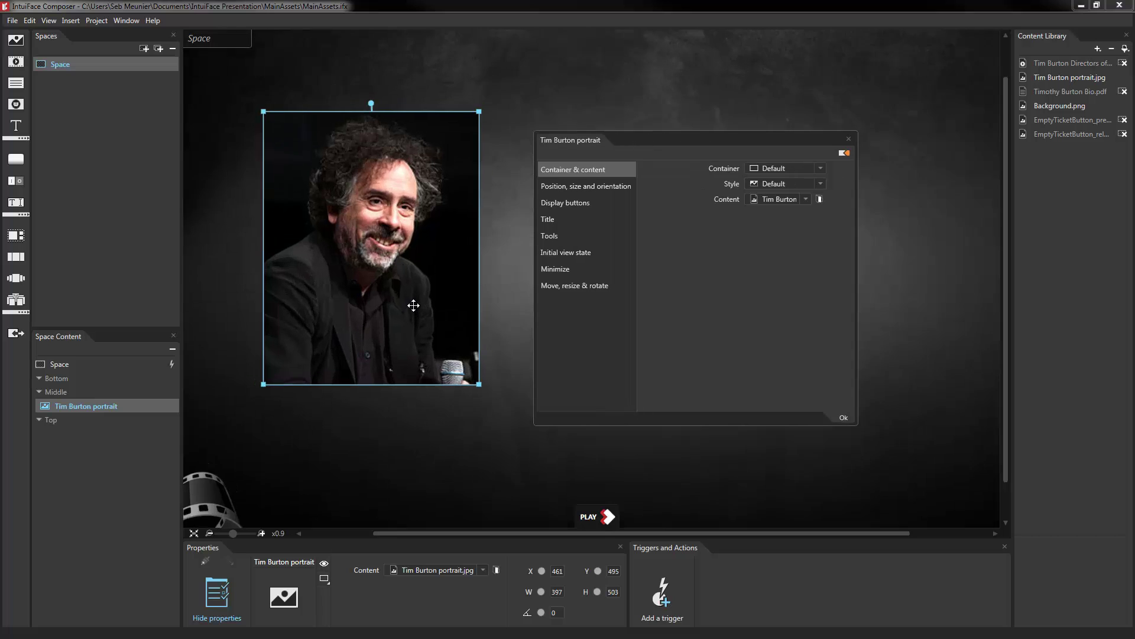
{"action": "left_click_drag", "start_coordinate": [398, 296], "coordinate": [401, 367]}
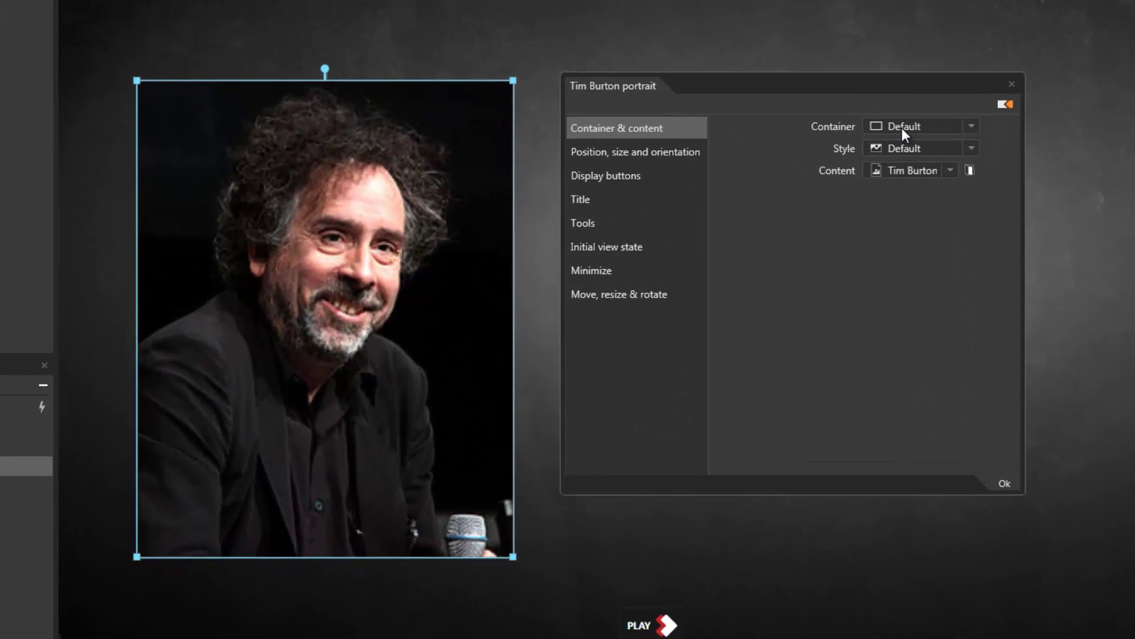
{"action": "left_click", "coordinate": [917, 130]}
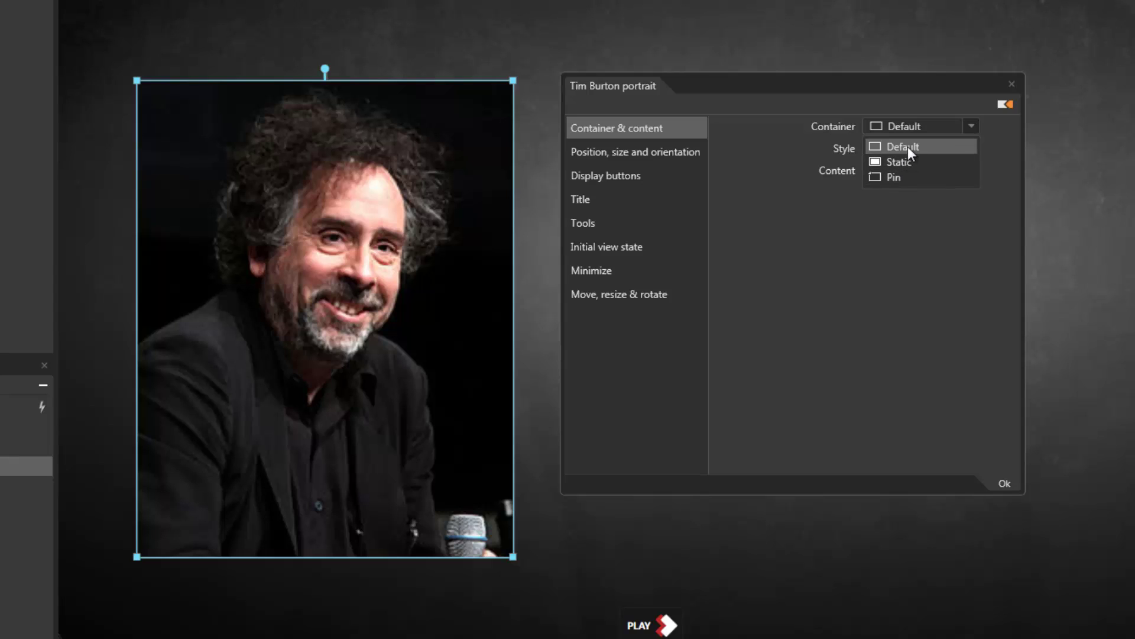
{"action": "left_click", "coordinate": [907, 147]}
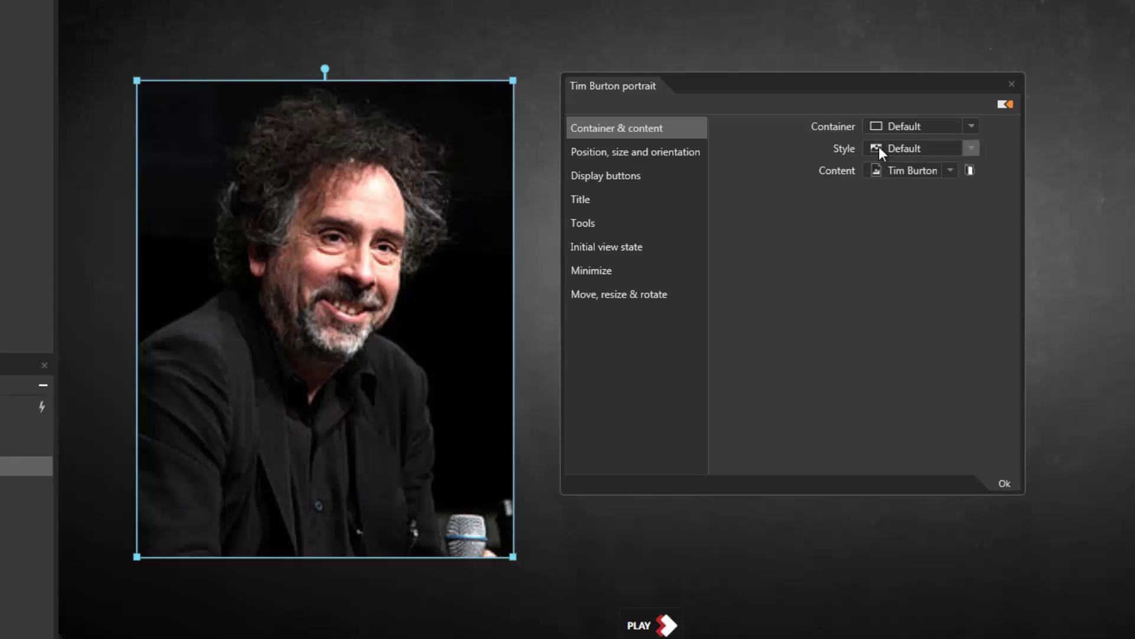
Step: Nudge the portrait's position and set its orientation to 0
{"action": "left_click", "coordinate": [682, 154]}
{"action": "mouse_move", "coordinate": [291, 342]}
{"action": "left_mouse_down"}
{"action": "mouse_move", "coordinate": [289, 357]}
{"action": "mouse_move", "coordinate": [311, 264]}
{"action": "mouse_move", "coordinate": [246, 314]}
{"action": "mouse_move", "coordinate": [296, 284]}
{"action": "mouse_move", "coordinate": [289, 328]}
{"action": "left_mouse_up"}
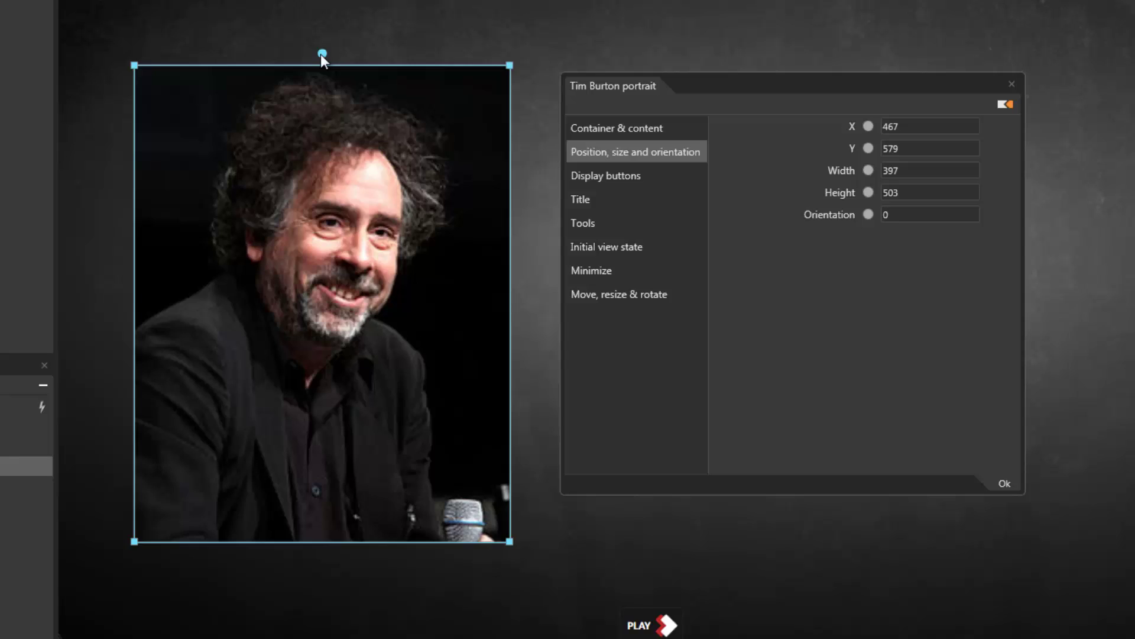
{"action": "left_click_drag", "start_coordinate": [321, 54], "coordinate": [274, 70]}
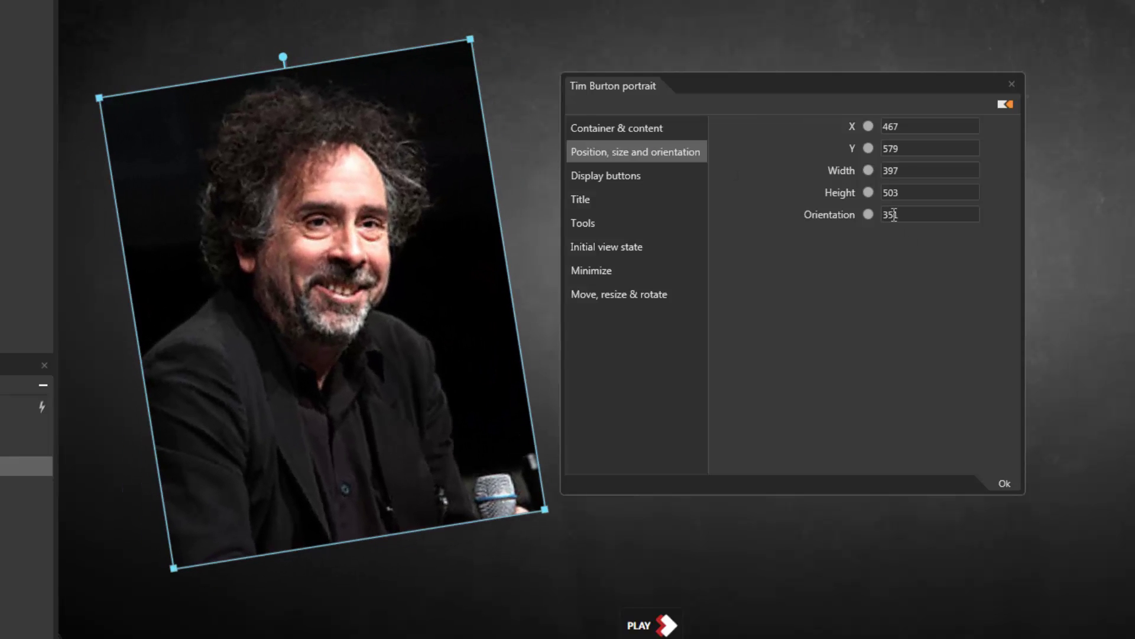
{"action": "type", "text": "0"}
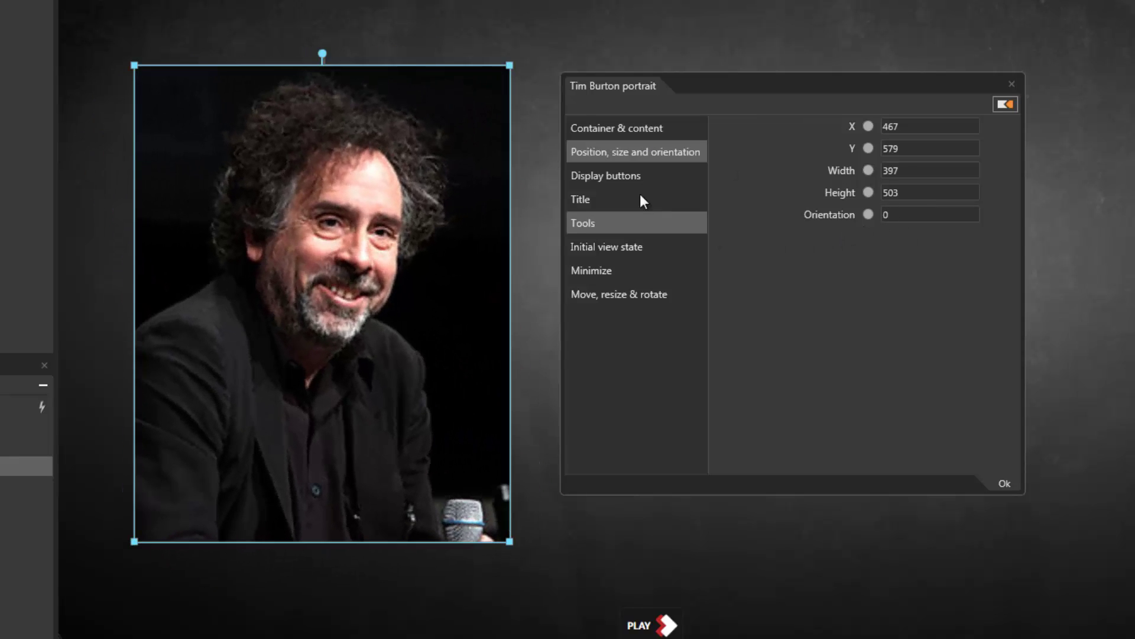
Step: Enable maximize, minimize and close buttons with a red fill and radius 0
{"action": "left_click", "coordinate": [624, 179]}
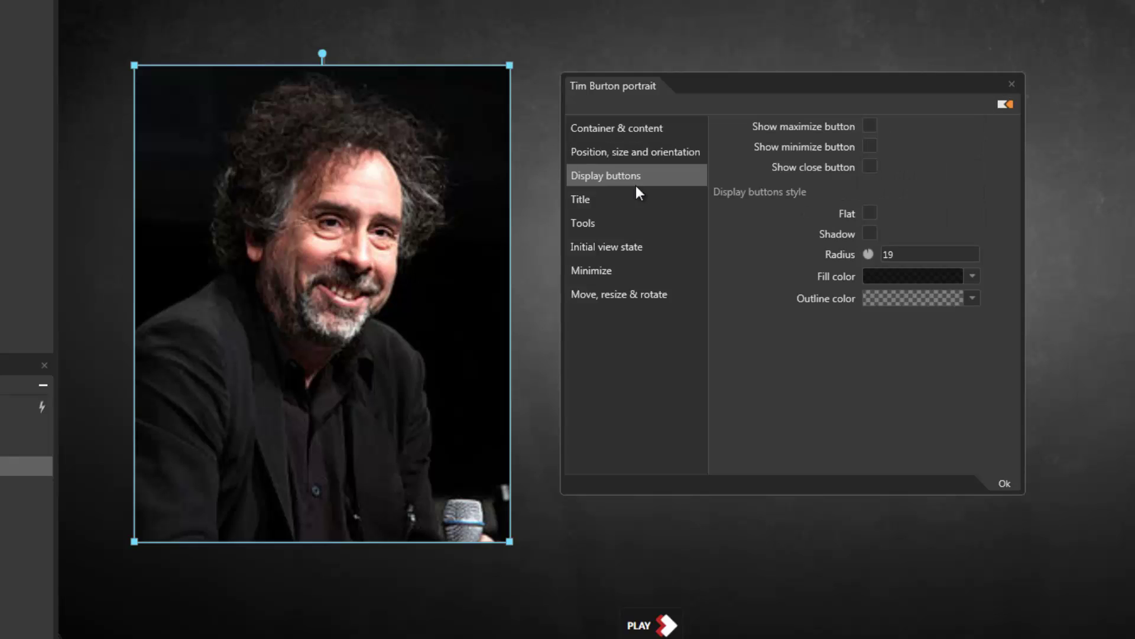
{"action": "left_click", "coordinate": [870, 126]}
{"action": "left_click", "coordinate": [871, 147]}
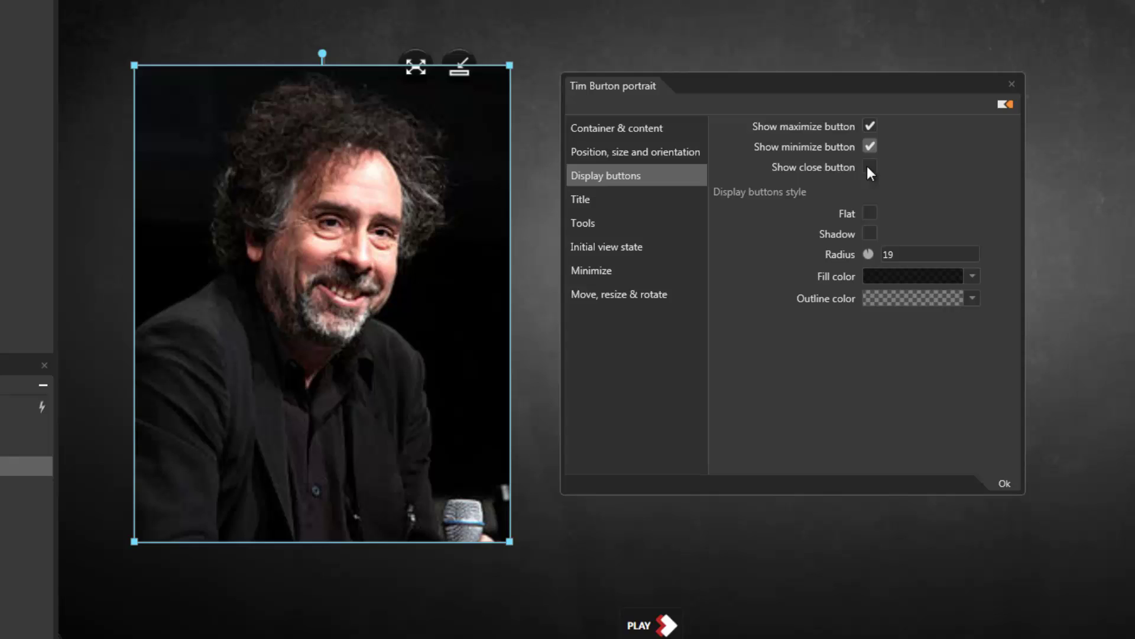
{"action": "left_click", "coordinate": [868, 166]}
{"action": "left_click", "coordinate": [881, 276]}
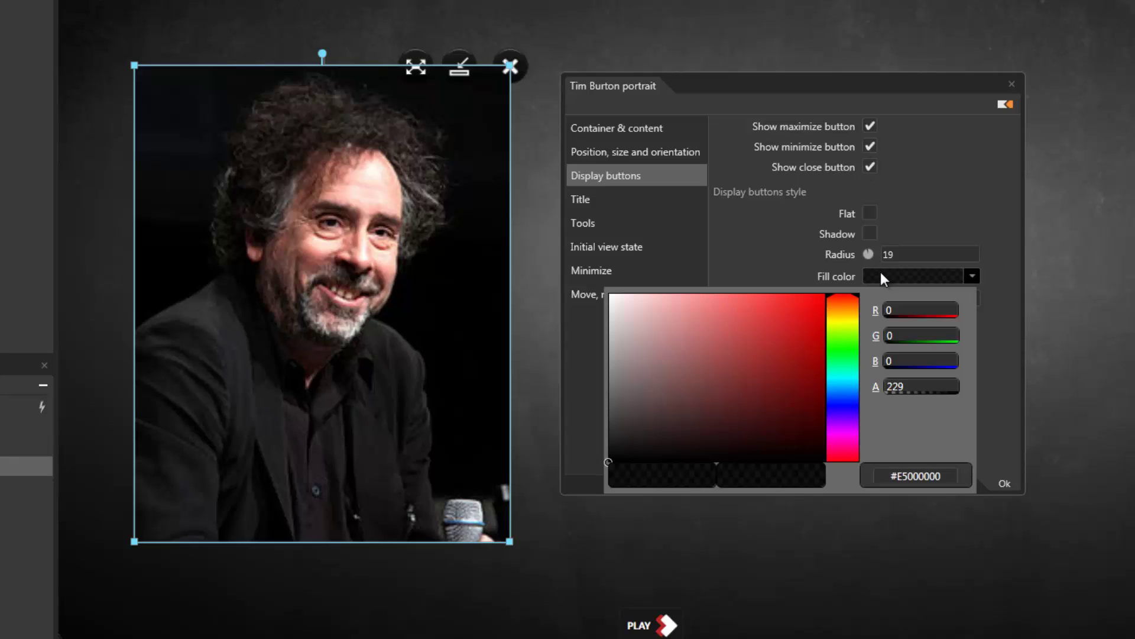
{"action": "left_click_drag", "start_coordinate": [795, 316], "coordinate": [808, 314]}
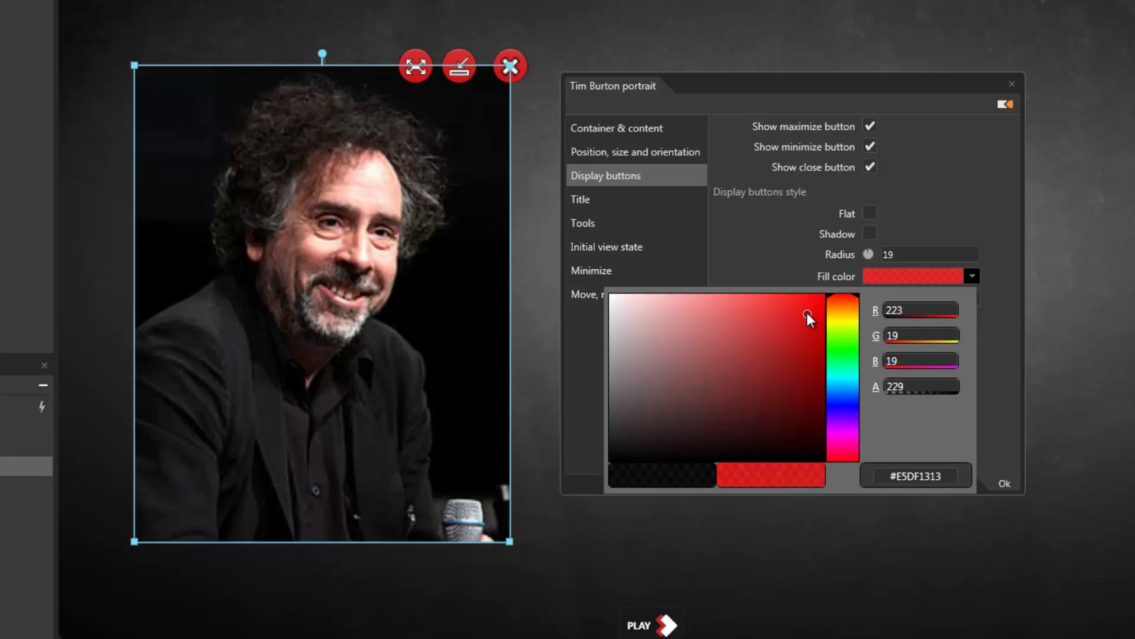
{"action": "left_click", "coordinate": [868, 252]}
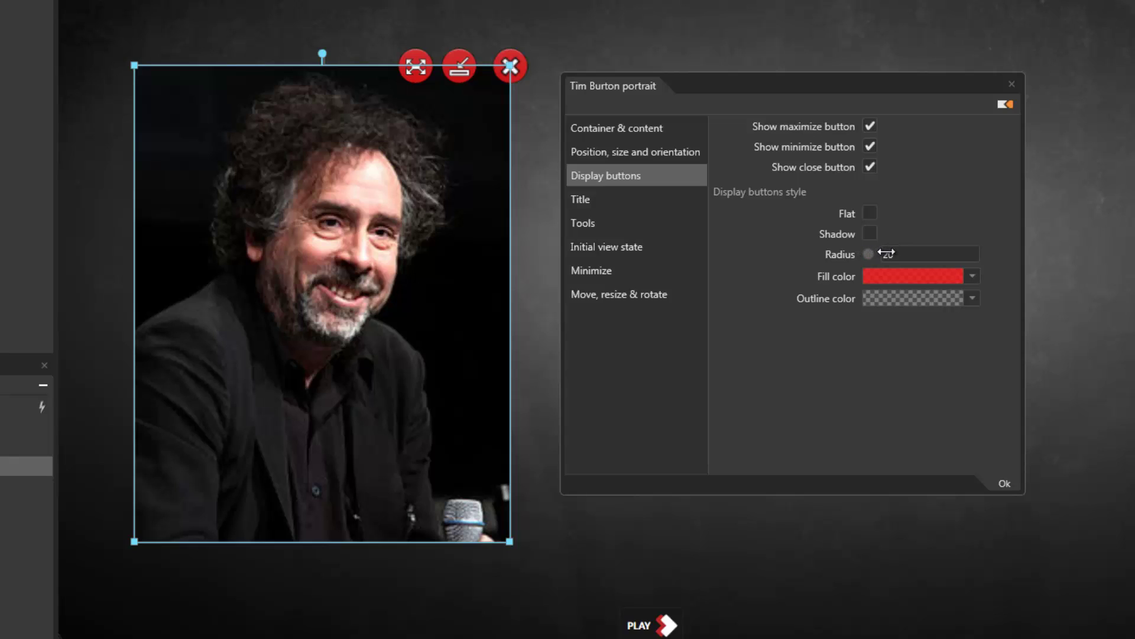
{"action": "left_click_drag", "start_coordinate": [887, 253], "coordinate": [775, 257]}
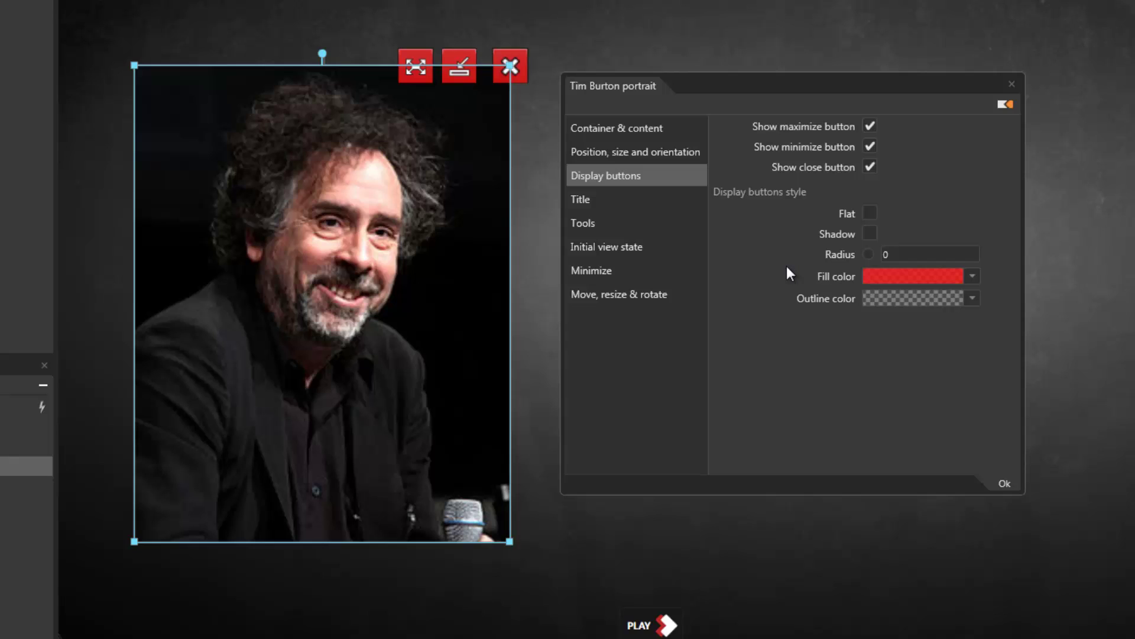
Step: Turn the portrait's title label on, then hide it again
{"action": "left_click", "coordinate": [590, 200]}
{"action": "left_click", "coordinate": [870, 126]}
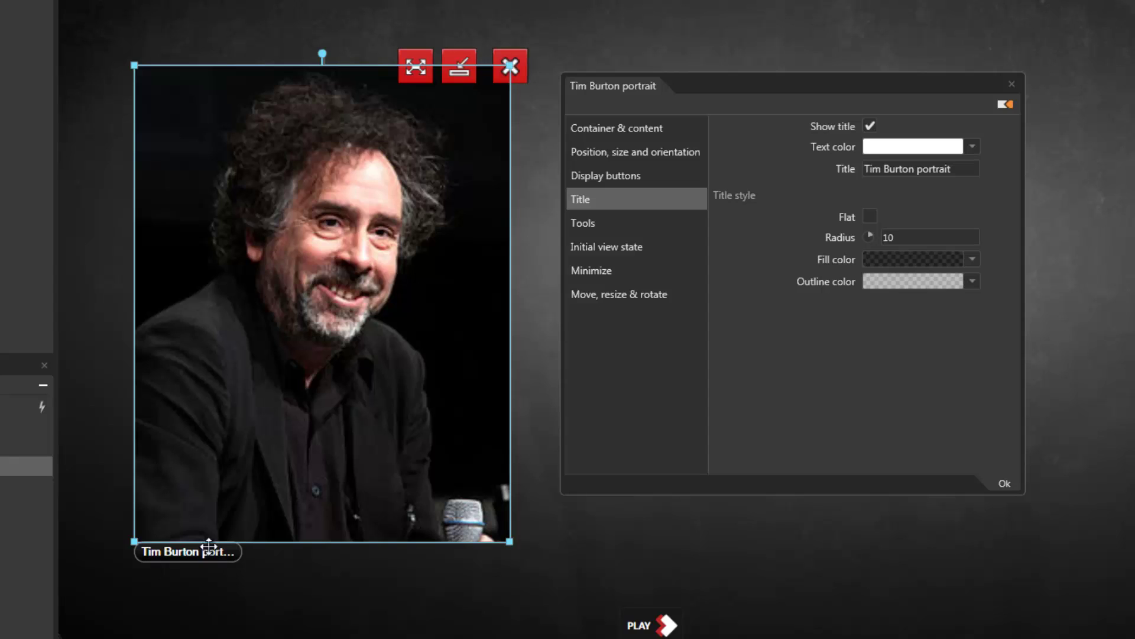
{"action": "left_click", "coordinate": [869, 124]}
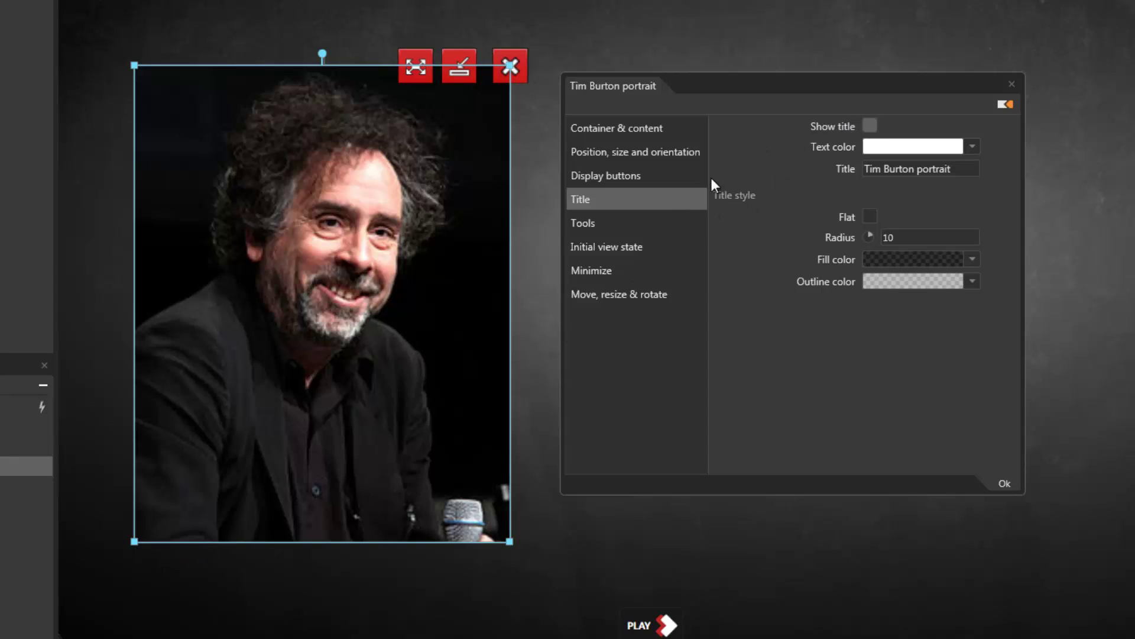
Step: Enable drawing tools with an orange pen colour and a third, thickest pen width
{"action": "left_click", "coordinate": [615, 225]}
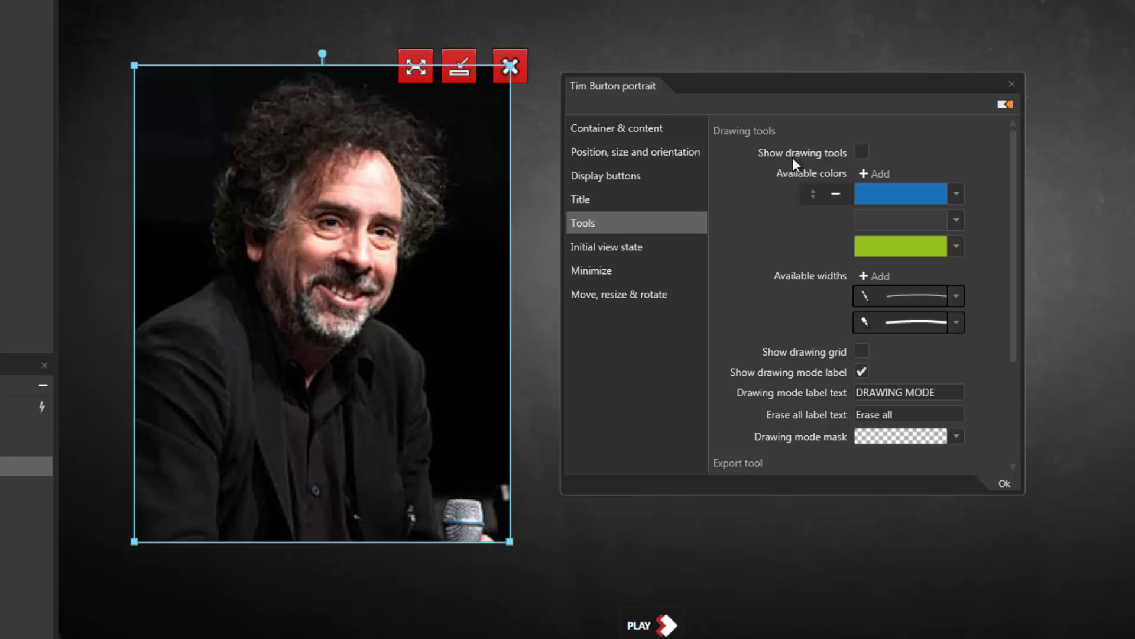
{"action": "left_click", "coordinate": [861, 151]}
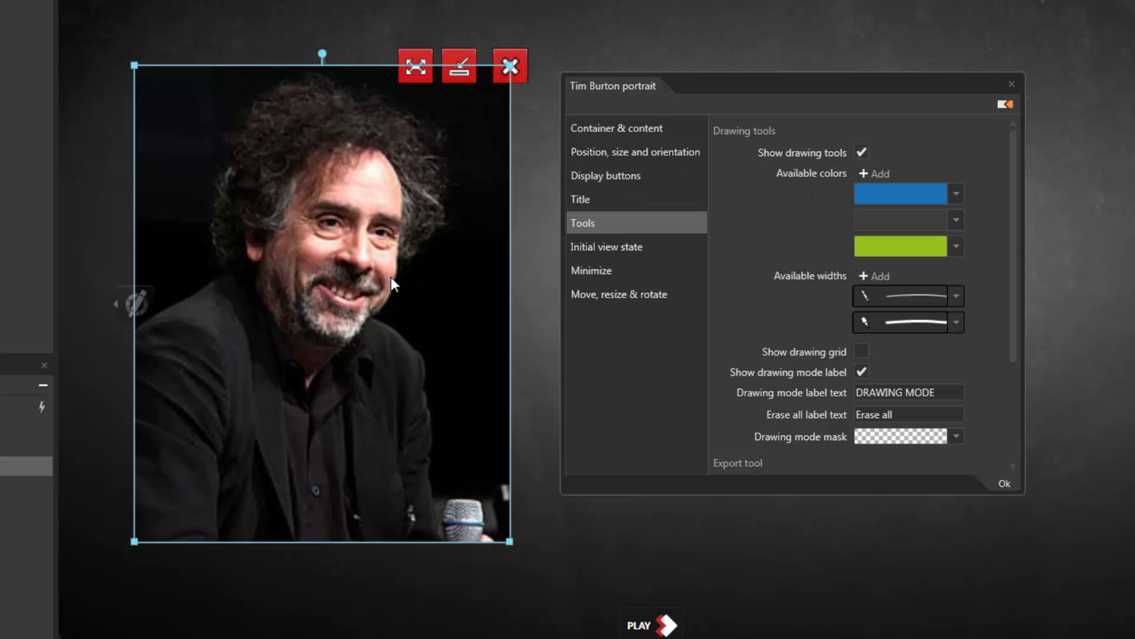
{"action": "left_click", "coordinate": [863, 175]}
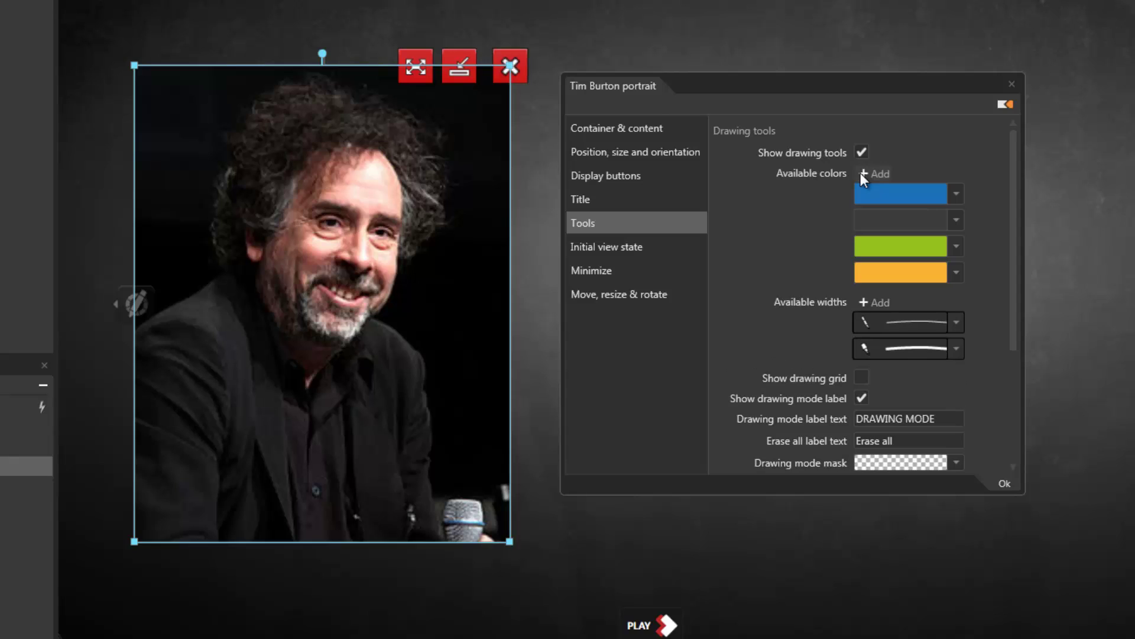
{"action": "left_click", "coordinate": [863, 301]}
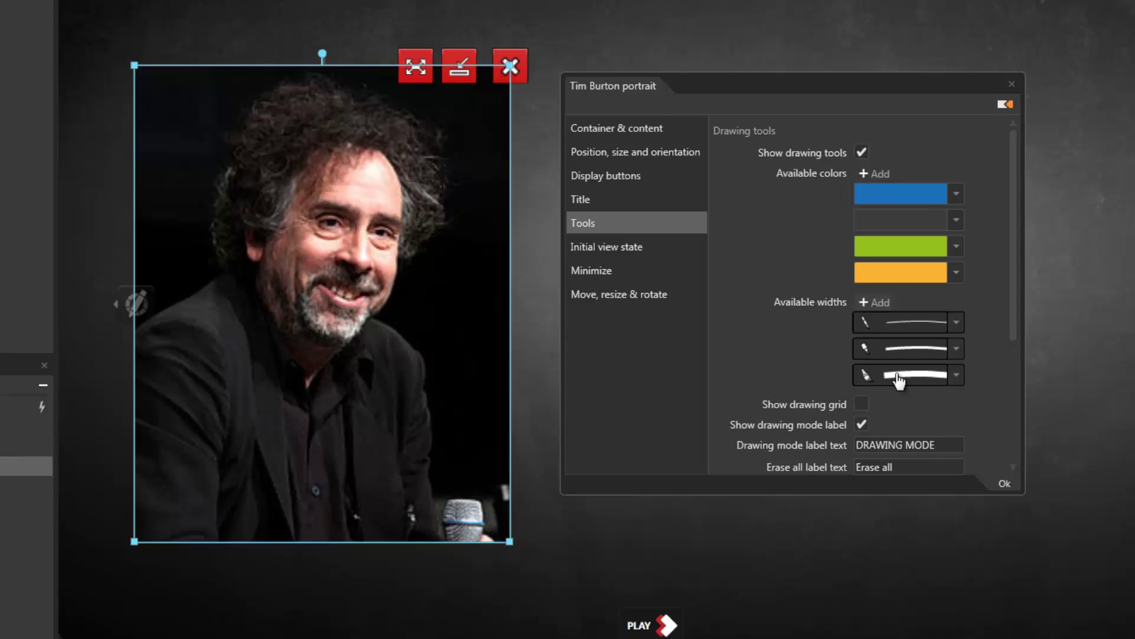
{"action": "left_click", "coordinate": [956, 375]}
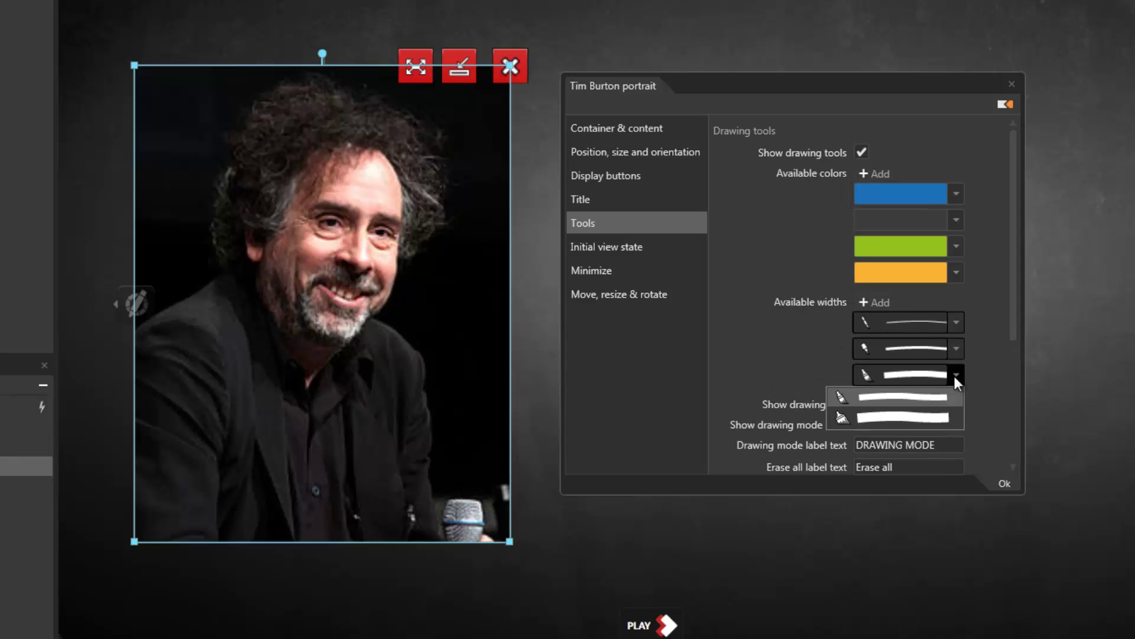
{"action": "left_click", "coordinate": [938, 420]}
{"action": "scroll", "coordinate": [1000, 356], "scroll_direction": "down", "scroll_amount": 2}
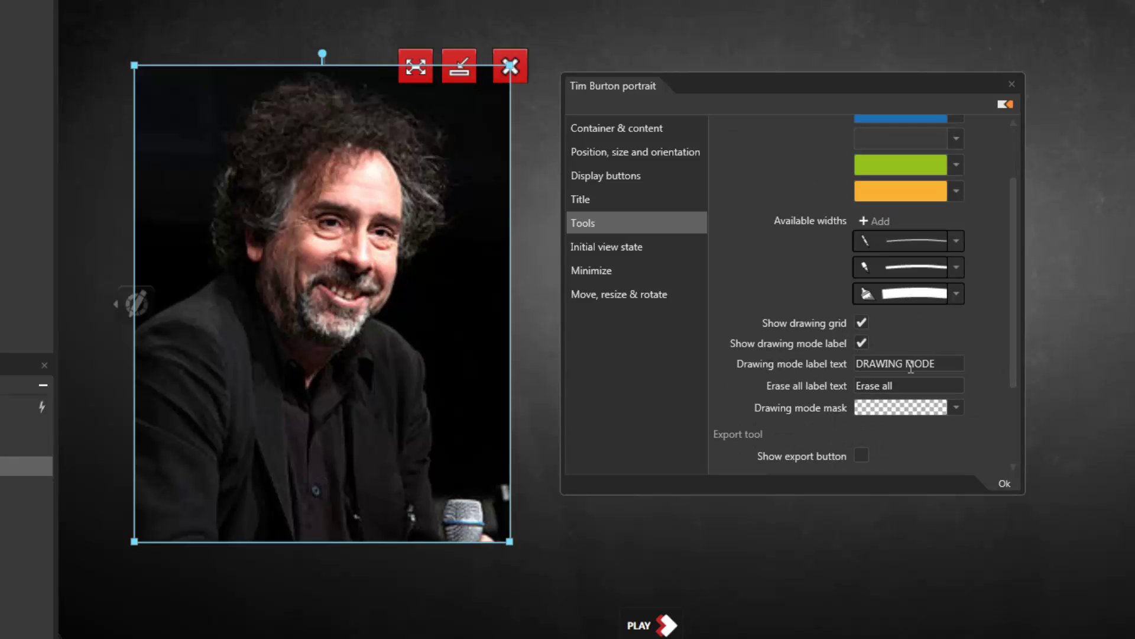
{"action": "scroll", "coordinate": [953, 391], "scroll_direction": "down", "scroll_amount": 3}
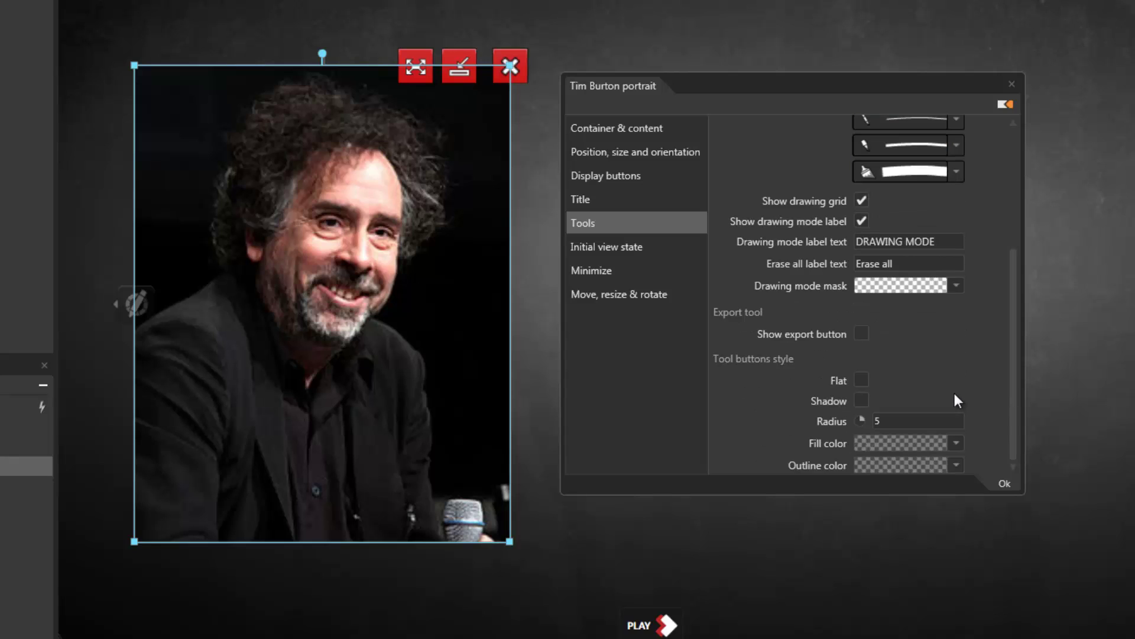
{"action": "scroll", "coordinate": [878, 363], "scroll_direction": "up", "scroll_amount": 5}
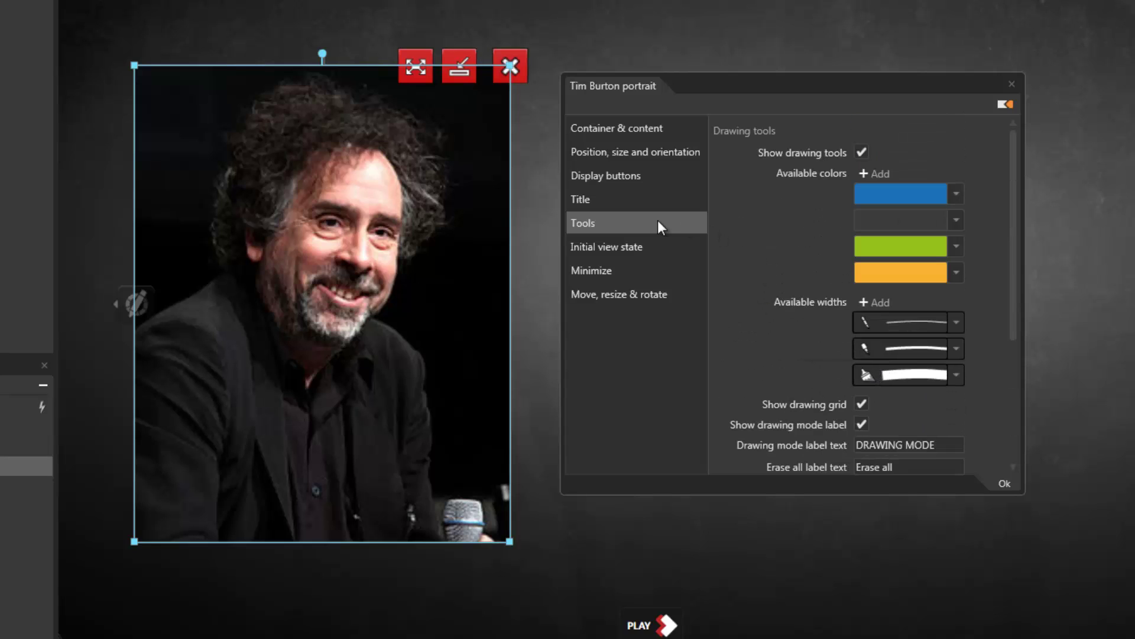
Step: Set the portrait's Initial view state to Minimized
{"action": "left_click", "coordinate": [618, 247]}
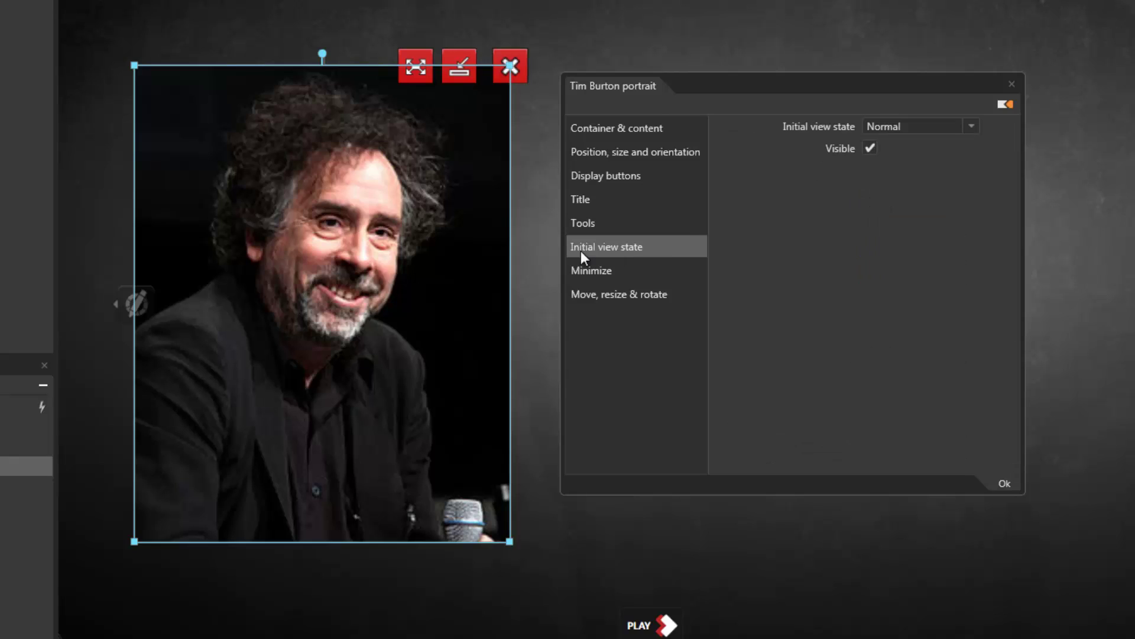
{"action": "left_click", "coordinate": [911, 122]}
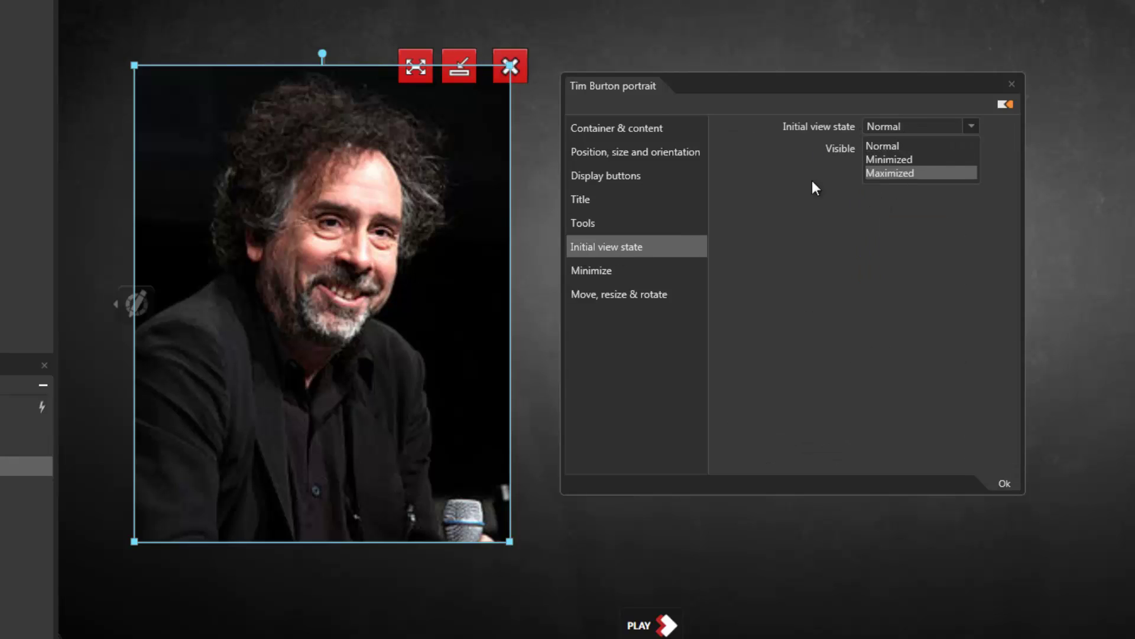
{"action": "left_click", "coordinate": [894, 163]}
Step: Use Tim Burton portrait.jpg for both minimized images, height 79, with the thumbnail placed upper left
{"action": "left_click", "coordinate": [624, 273]}
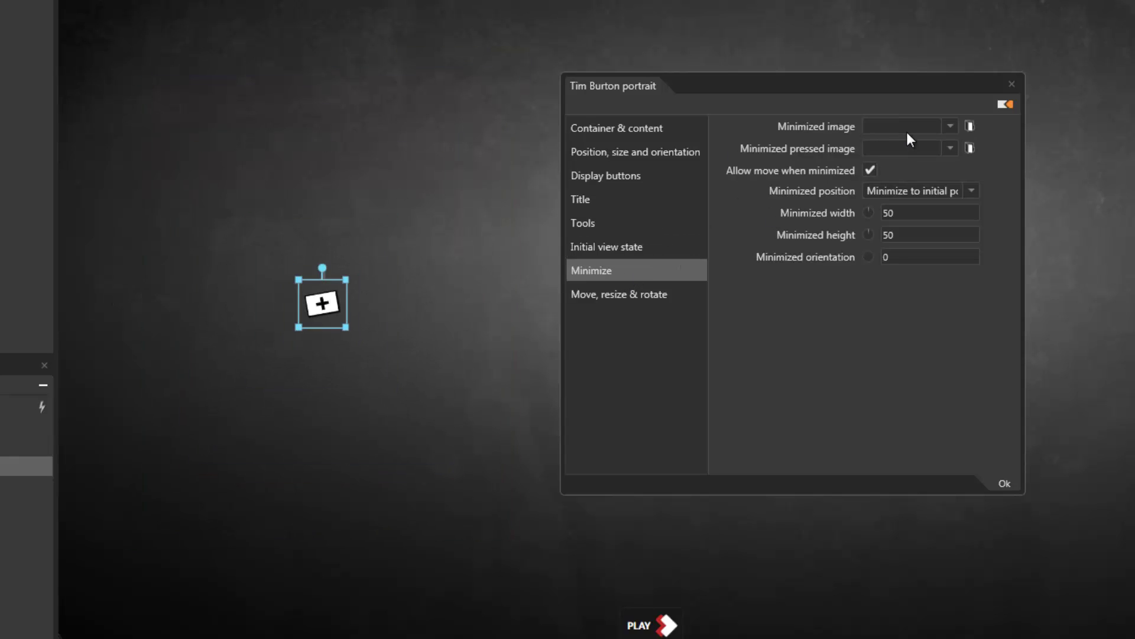
{"action": "left_click", "coordinate": [907, 132]}
{"action": "left_click", "coordinate": [900, 147]}
{"action": "left_click", "coordinate": [909, 147]}
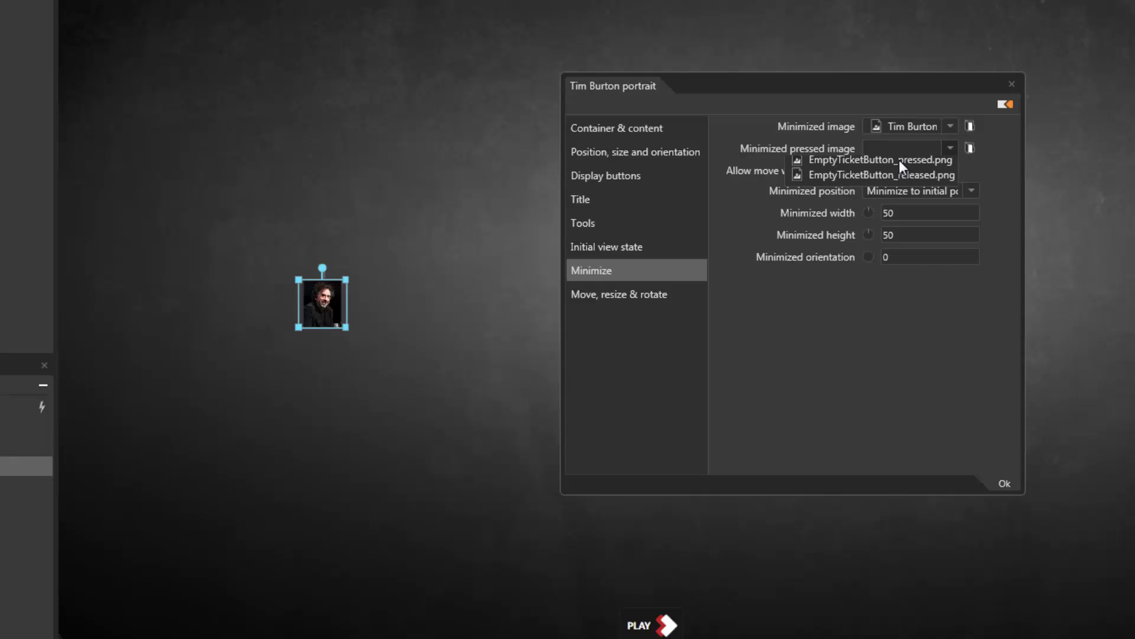
{"action": "left_click", "coordinate": [896, 169]}
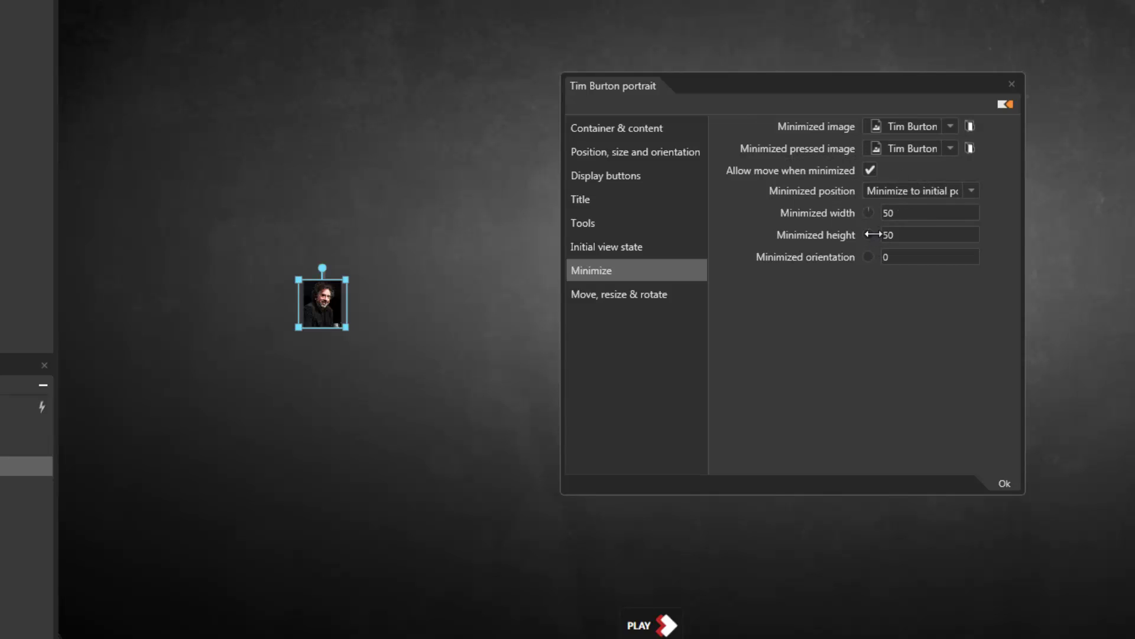
{"action": "left_click_drag", "start_coordinate": [873, 234], "coordinate": [913, 208]}
{"action": "left_click_drag", "start_coordinate": [324, 313], "coordinate": [211, 114]}
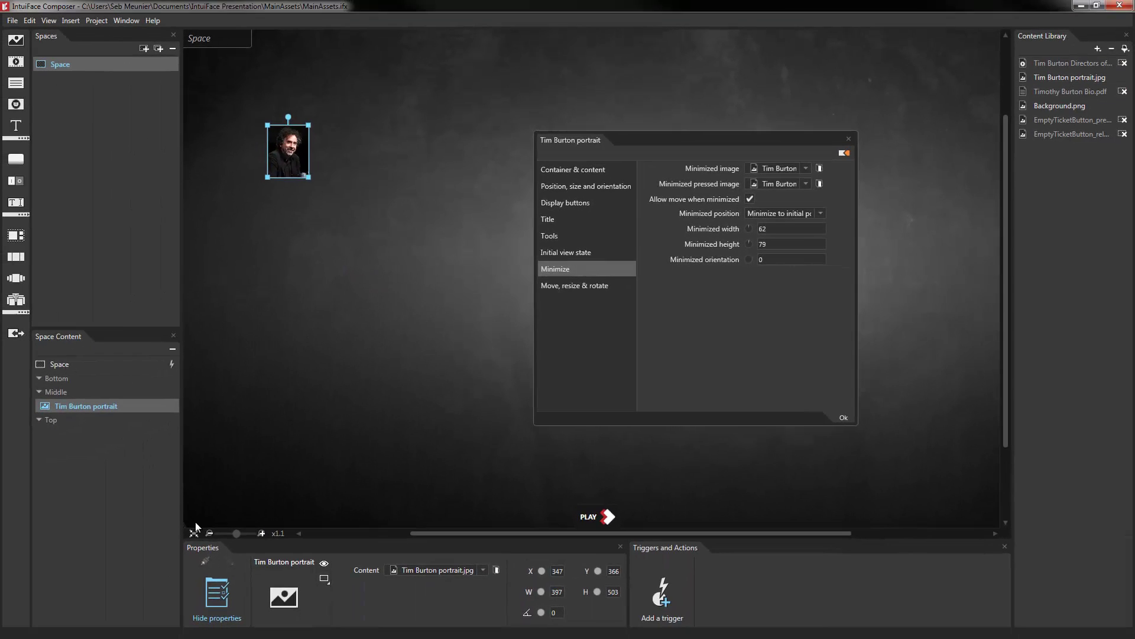
{"action": "left_click", "coordinate": [193, 532]}
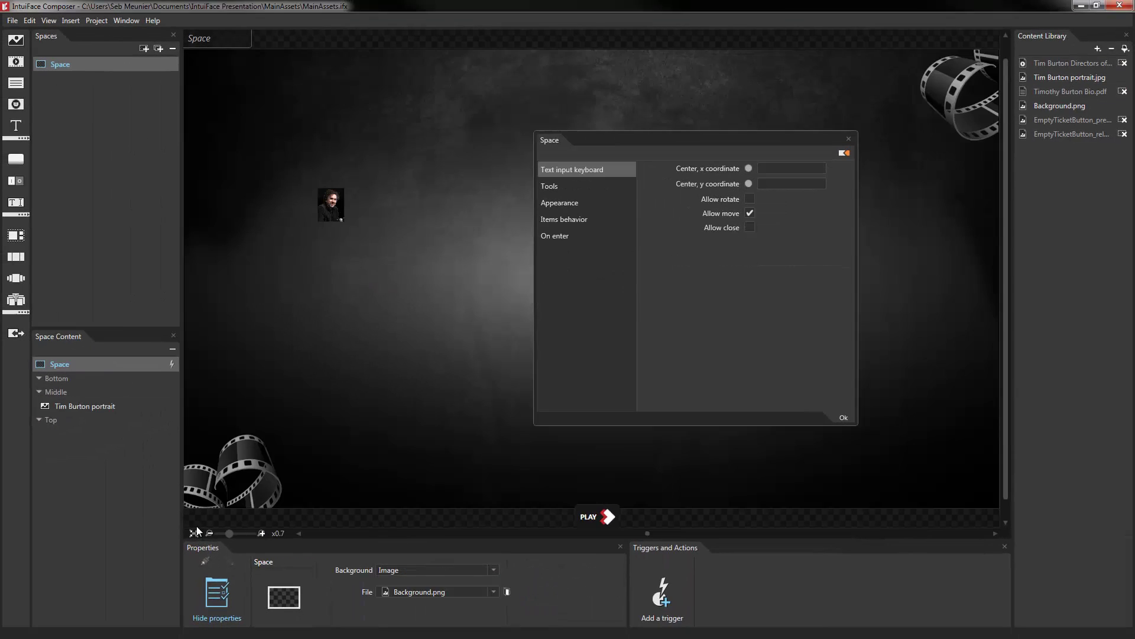
Step: Review the portrait's Move, resize & rotate options and close the properties with Ok
{"action": "left_click", "coordinate": [331, 204]}
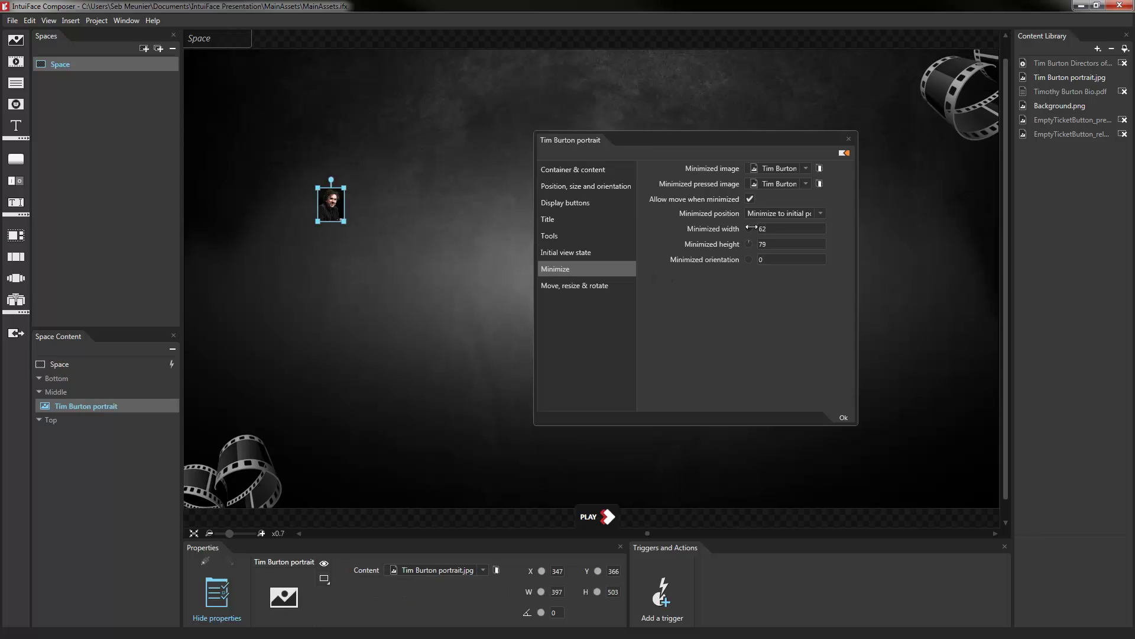
{"action": "left_click", "coordinate": [584, 285]}
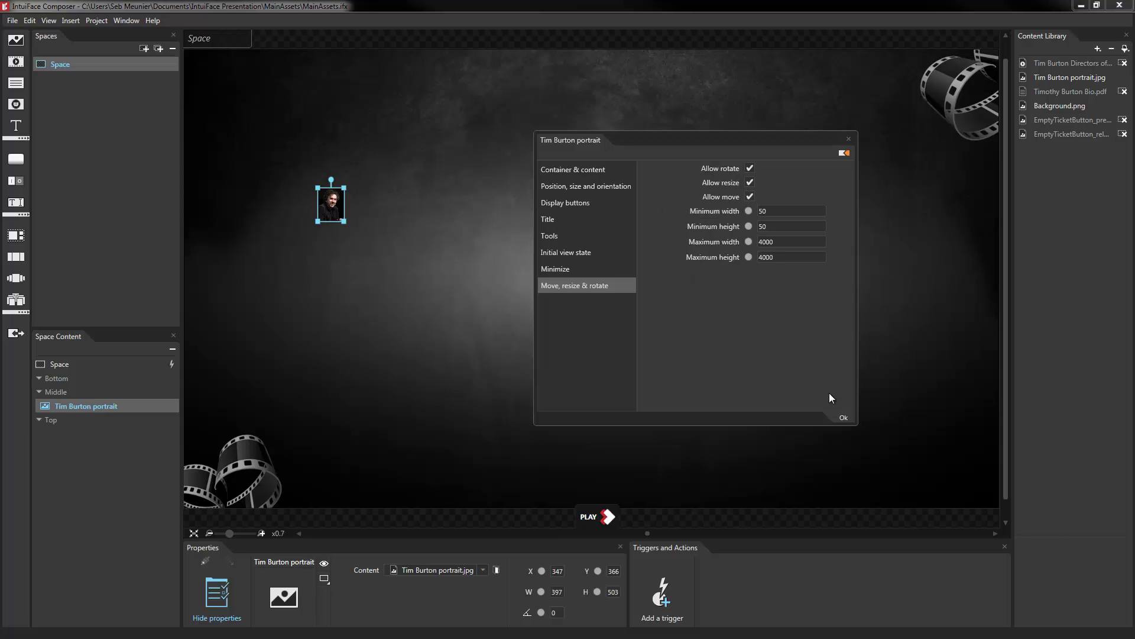
{"action": "left_click", "coordinate": [835, 416]}
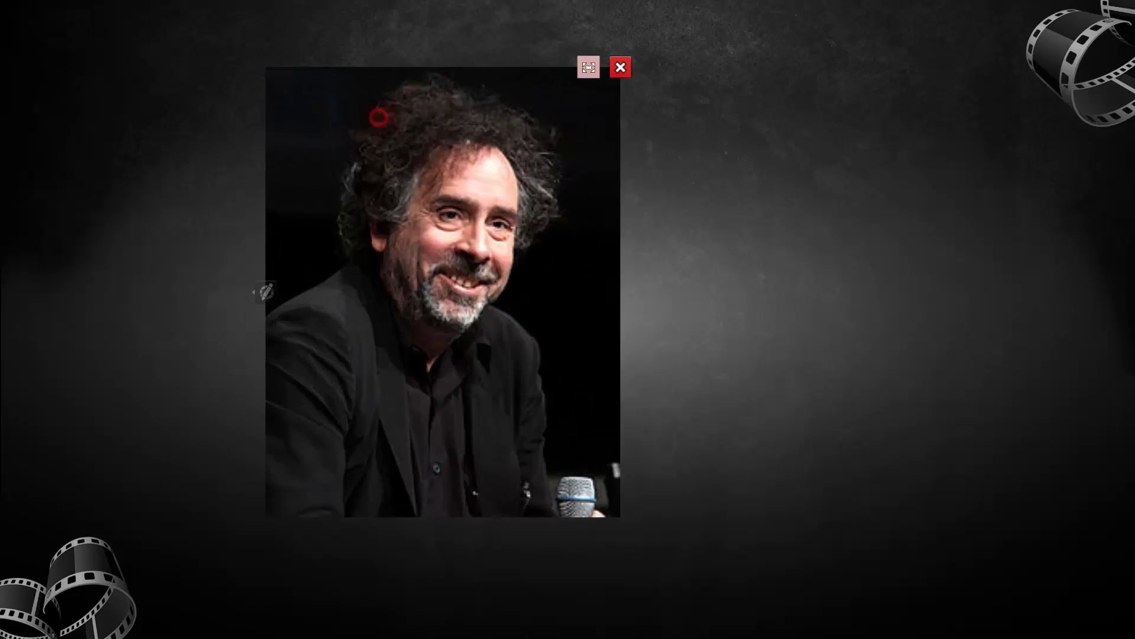
{"action": "left_click", "coordinate": [773, 18]}
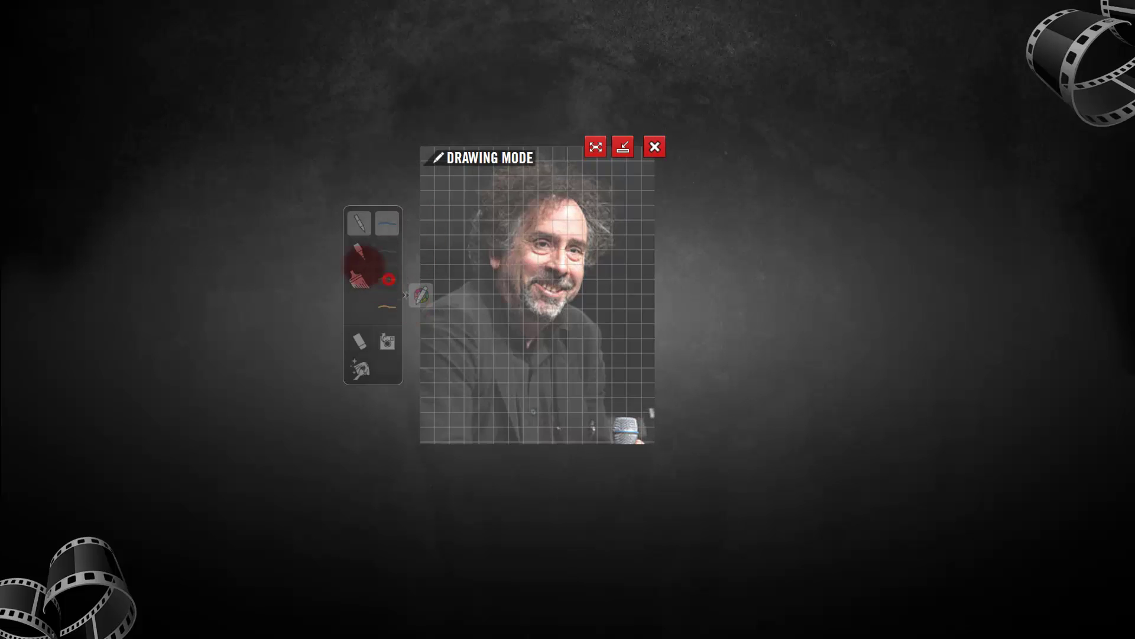
{"action": "left_click", "coordinate": [355, 249]}
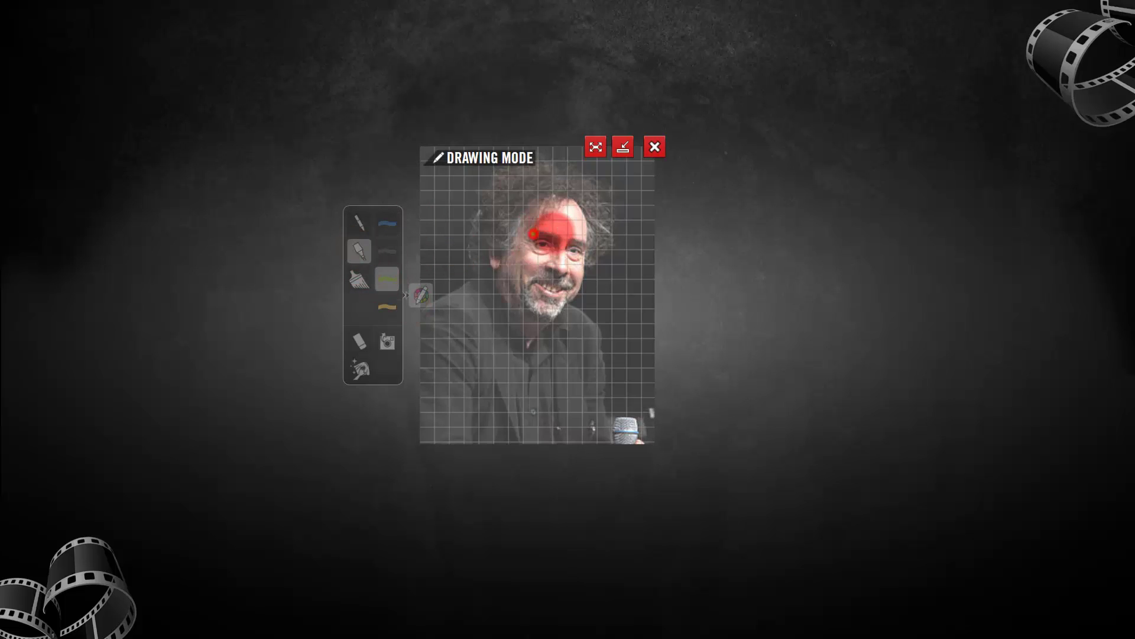
{"action": "mouse_move", "coordinate": [555, 234]}
{"action": "left_mouse_down"}
{"action": "mouse_move", "coordinate": [533, 233]}
{"action": "mouse_move", "coordinate": [579, 243]}
{"action": "mouse_move", "coordinate": [577, 230]}
{"action": "mouse_move", "coordinate": [568, 249]}
{"action": "left_mouse_up"}
{"action": "left_click", "coordinate": [359, 341]}
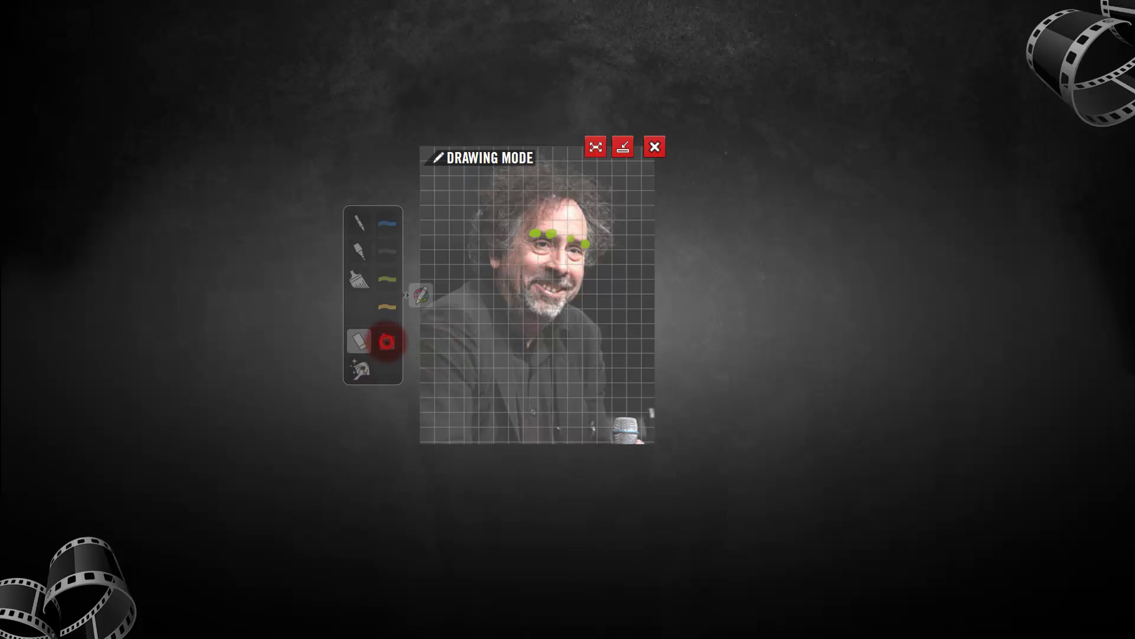
{"action": "left_click", "coordinate": [387, 341]}
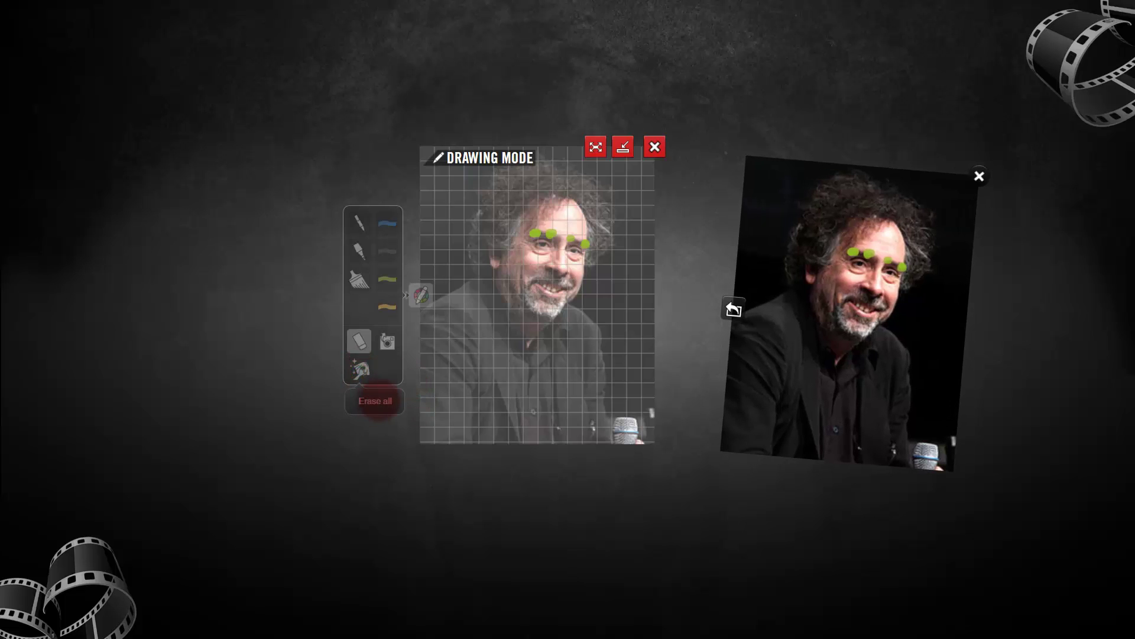
{"action": "left_click", "coordinate": [379, 400]}
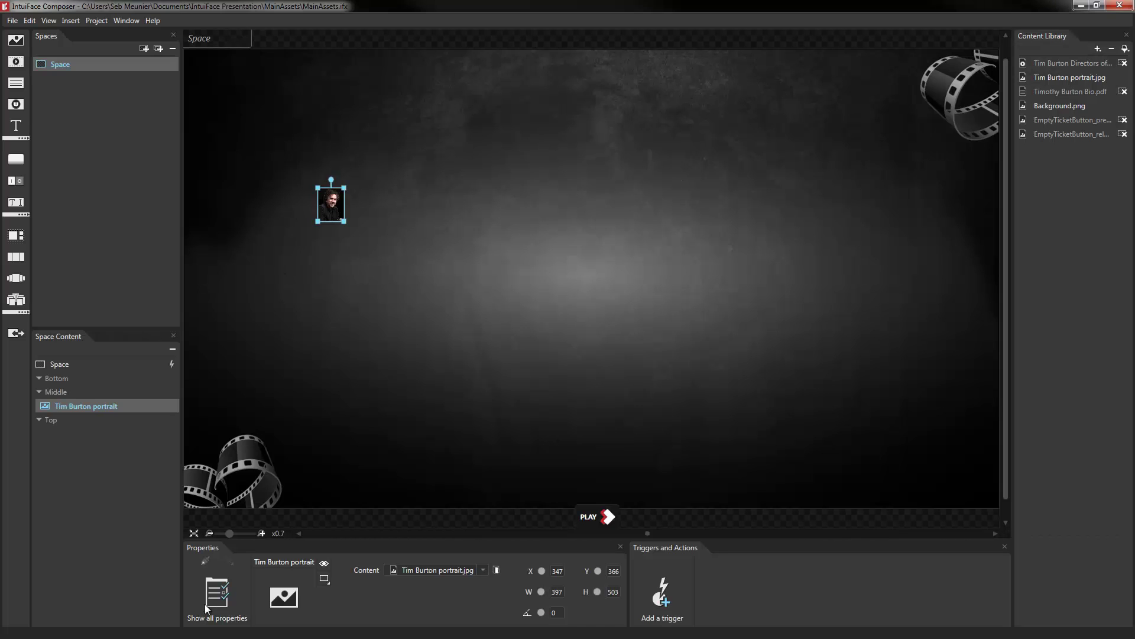
Step: Set the portrait's Initial view state back to Normal and shrink it to about 299 × 379
{"action": "left_click", "coordinate": [205, 604]}
{"action": "left_click", "coordinate": [583, 253]}
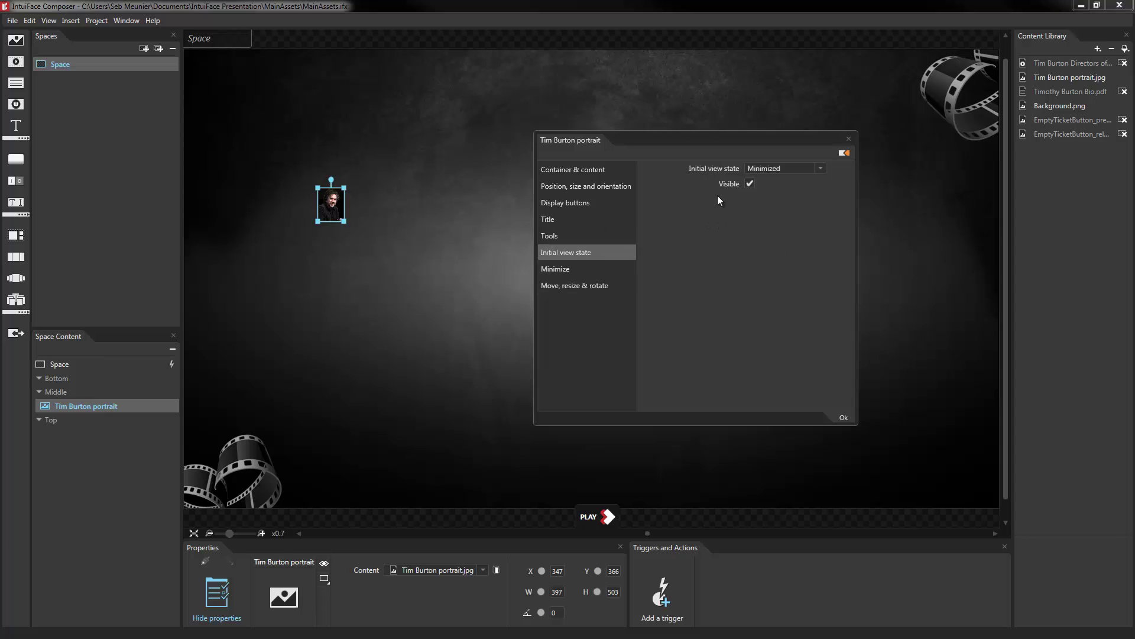
{"action": "left_click", "coordinate": [759, 172]}
{"action": "left_click", "coordinate": [763, 189]}
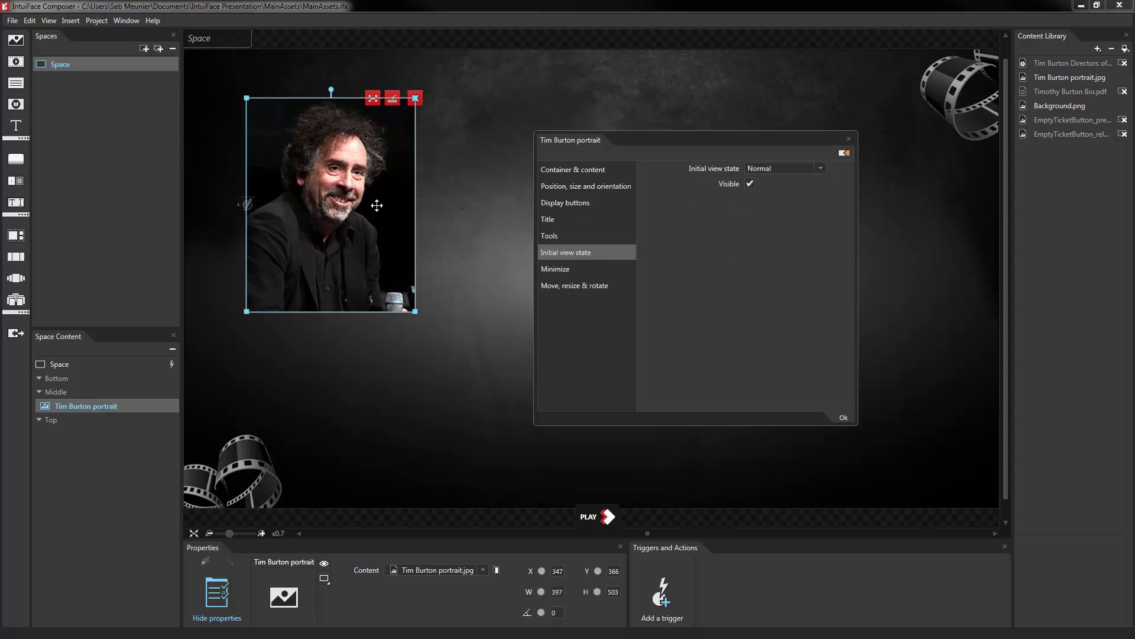
{"action": "left_click_drag", "start_coordinate": [379, 278], "coordinate": [337, 225]}
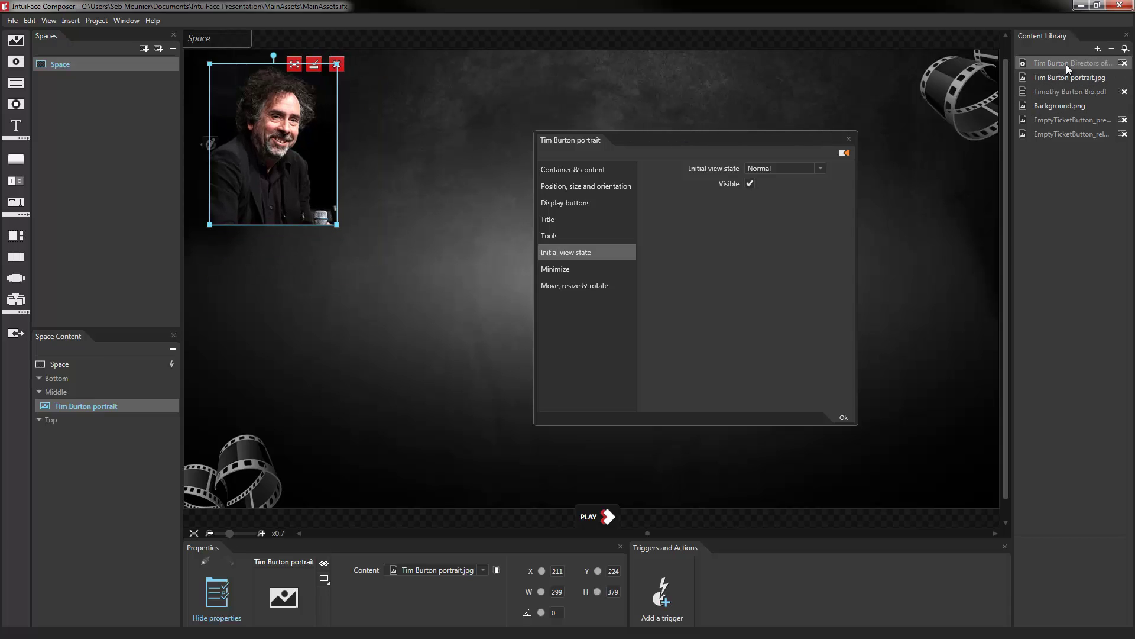
Step: Add the Directors of Film History 14 video at about 681 × 383 below the portrait
{"action": "mouse_move", "coordinate": [1066, 65]}
{"action": "left_click_drag", "start_coordinate": [1066, 65], "coordinate": [340, 324]}
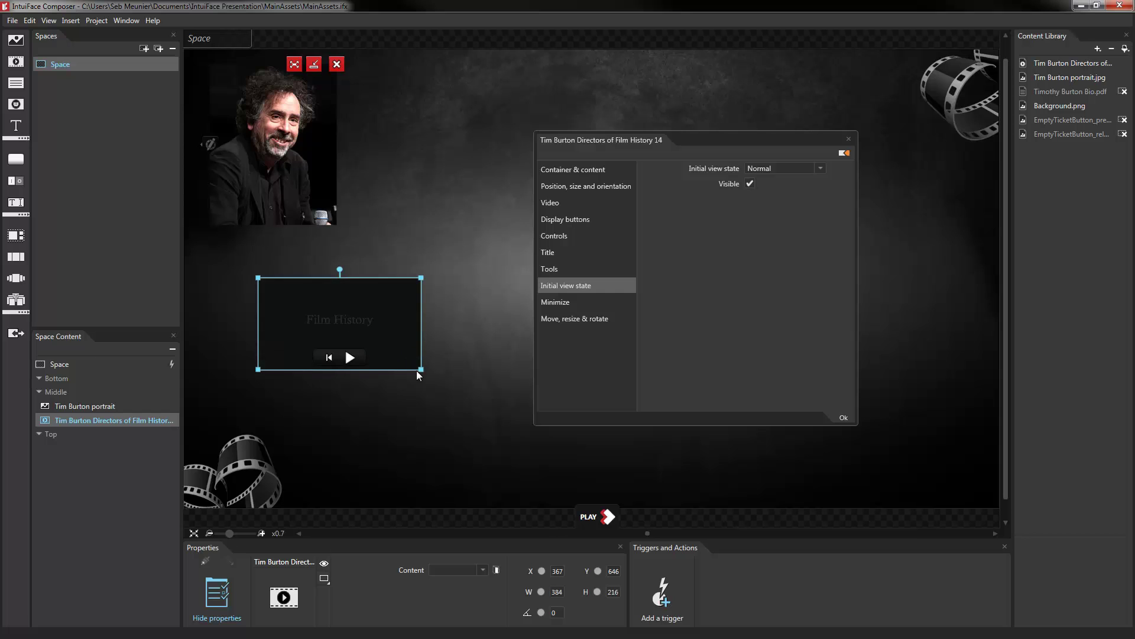
{"action": "left_click_drag", "start_coordinate": [420, 369], "coordinate": [547, 437]}
{"action": "left_click_drag", "start_coordinate": [445, 385], "coordinate": [411, 371]}
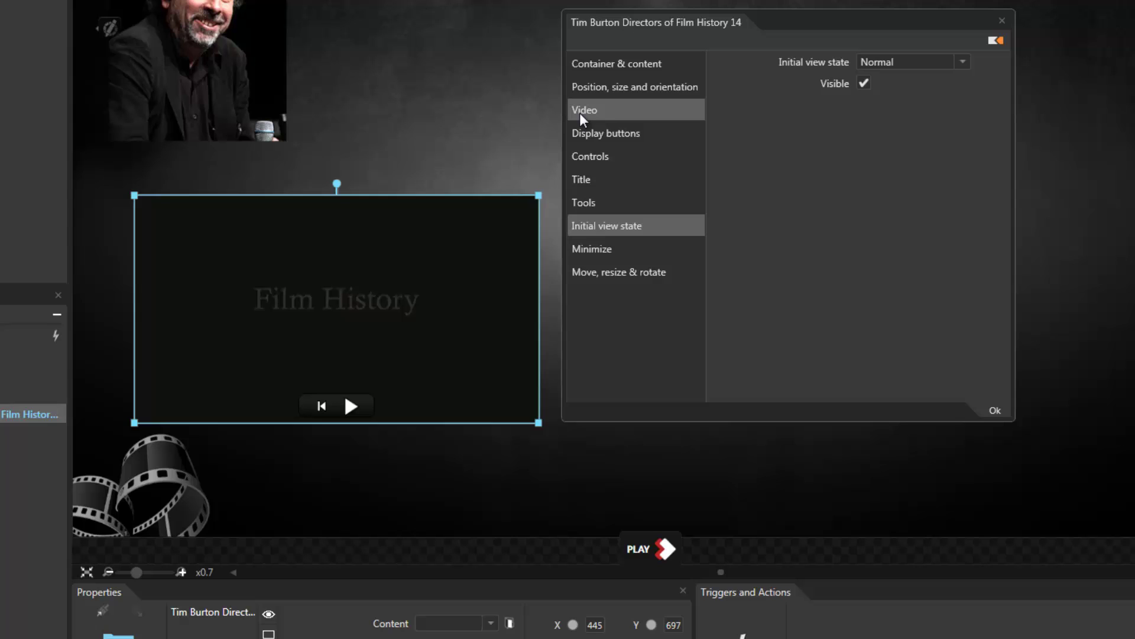
Step: Turn off the video's autoplay, enable its maximize button, then select the portrait
{"action": "left_click", "coordinate": [601, 113]}
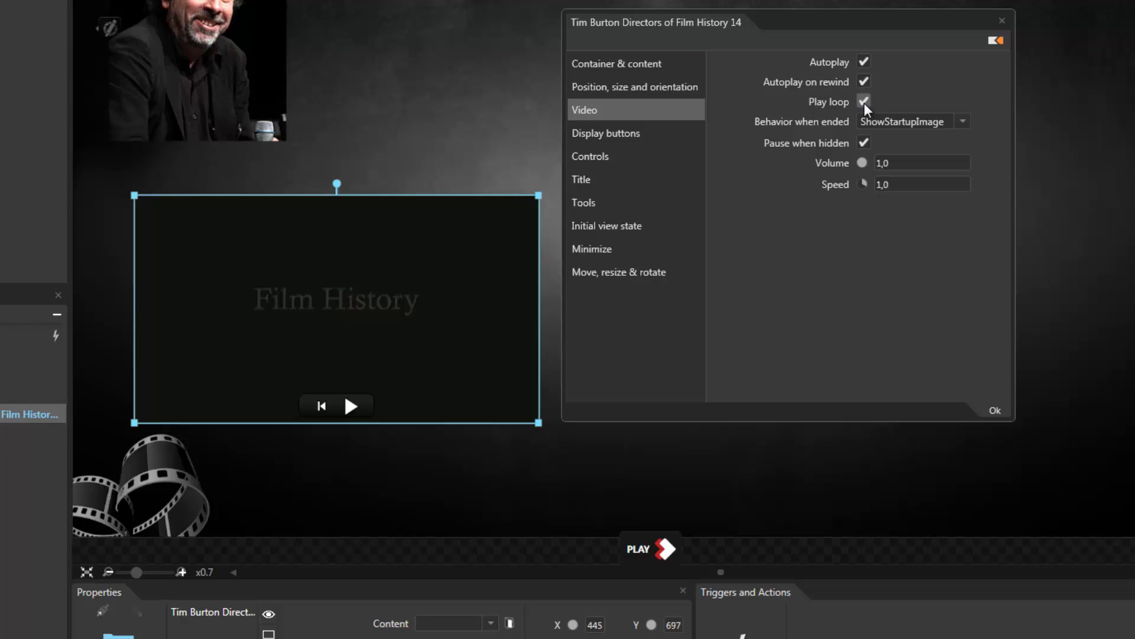
{"action": "left_click", "coordinate": [866, 63]}
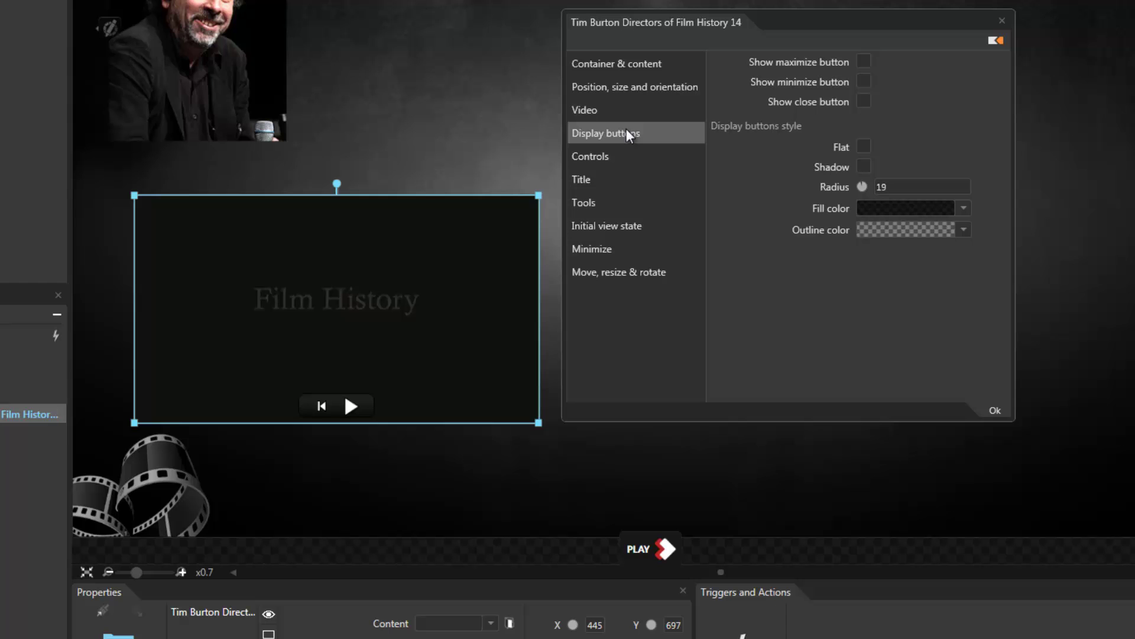
{"action": "left_click", "coordinate": [867, 60]}
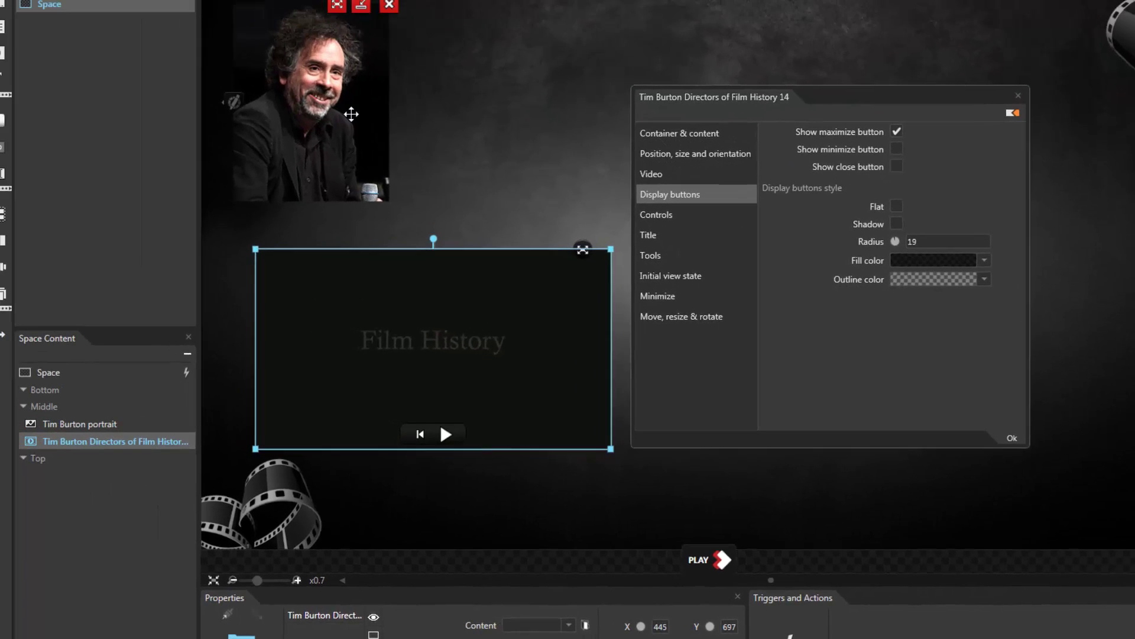
{"action": "left_click", "coordinate": [363, 125]}
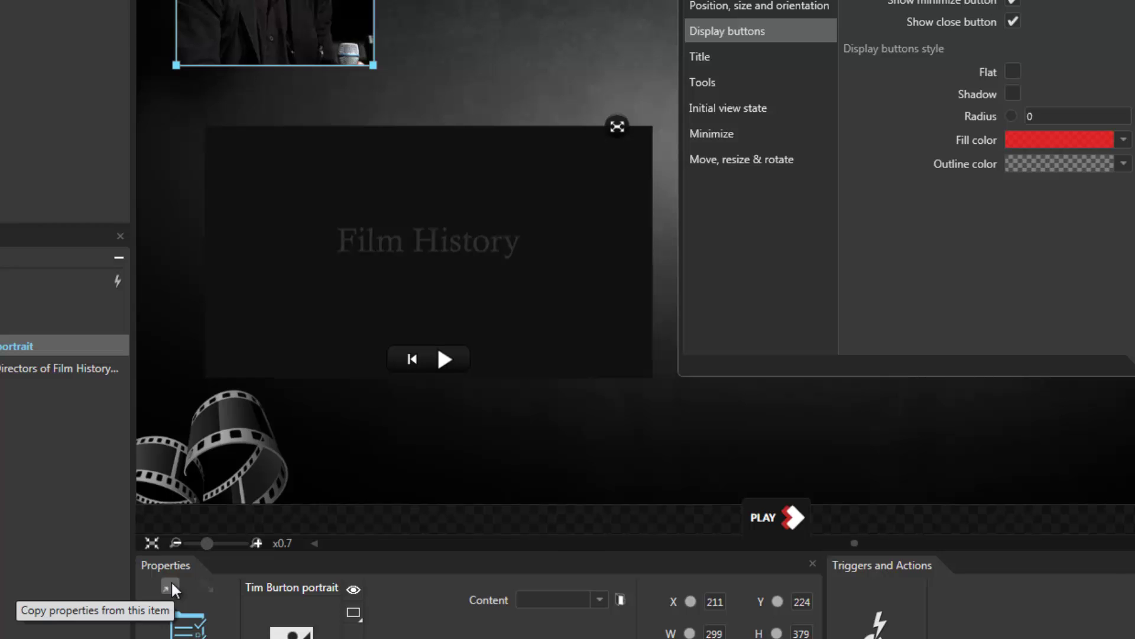
Step: Copy the portrait's properties and paste them onto the Film History video
{"action": "left_click", "coordinate": [171, 585]}
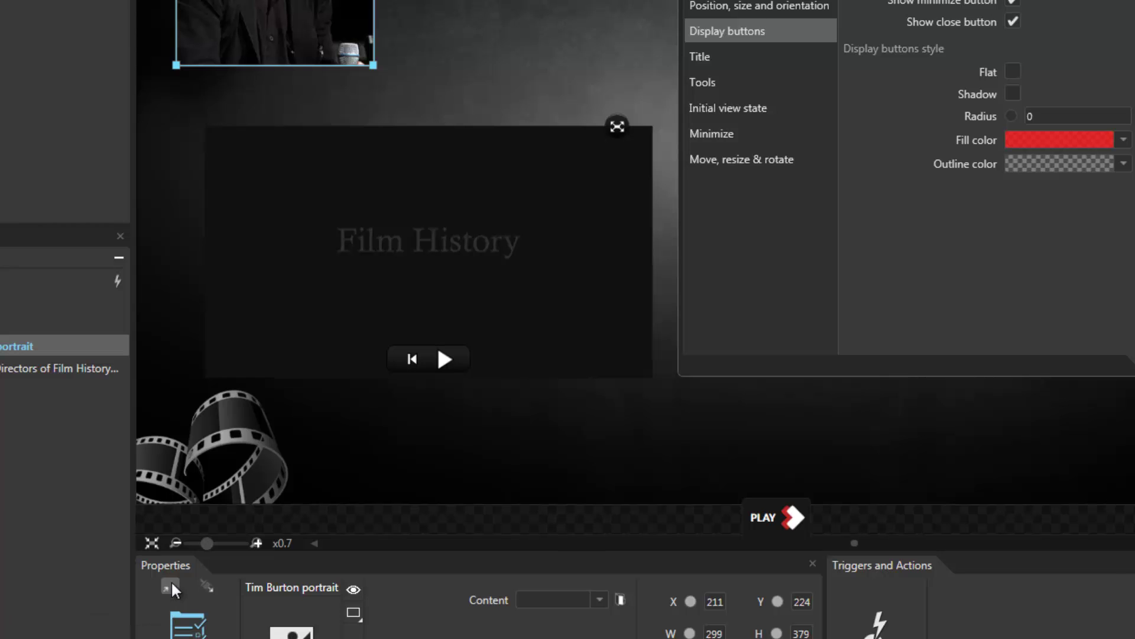
{"action": "left_click", "coordinate": [307, 279]}
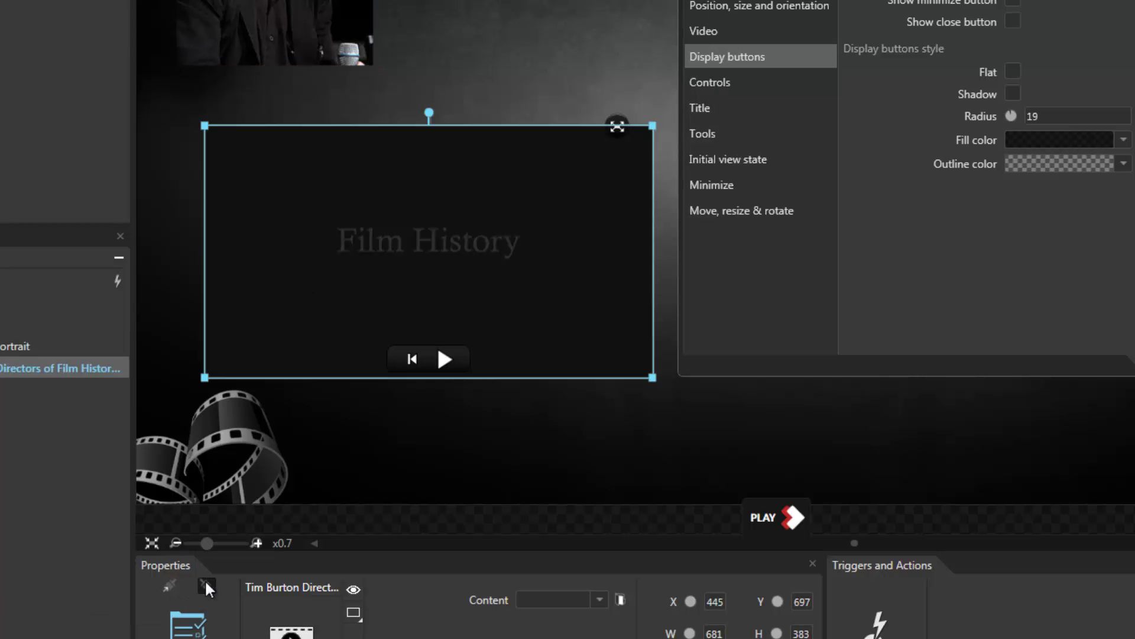
{"action": "left_click", "coordinate": [205, 585]}
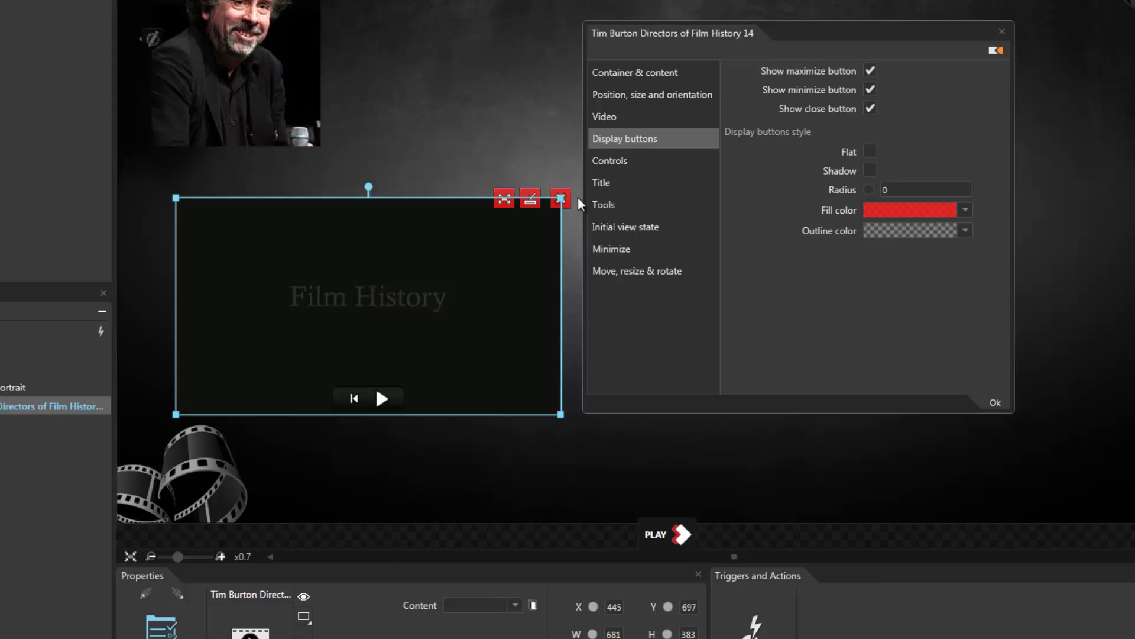
Step: Show a timeline and sound control on the video with a red control bar, and confirm
{"action": "left_click", "coordinate": [641, 169]}
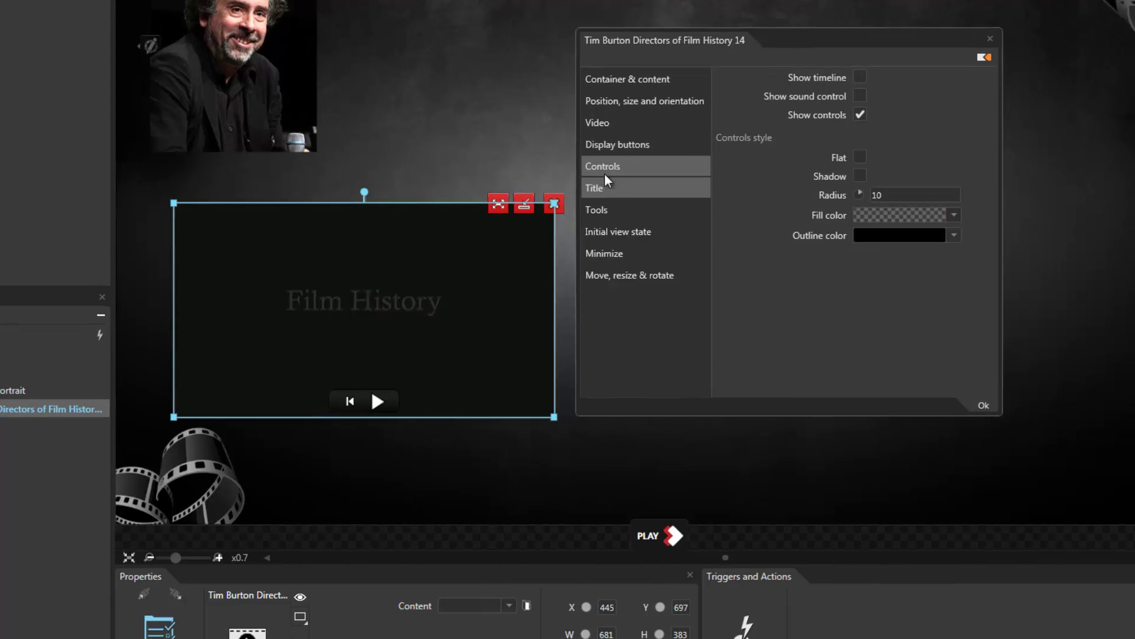
{"action": "left_click", "coordinate": [859, 77]}
{"action": "left_click", "coordinate": [859, 96]}
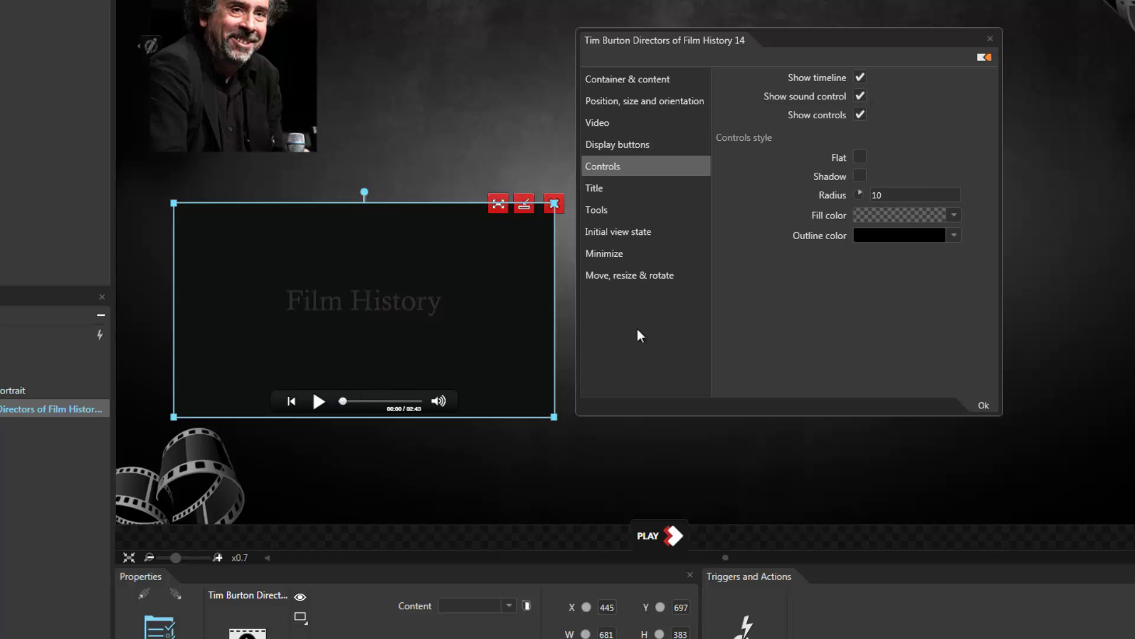
{"action": "left_click", "coordinate": [865, 220]}
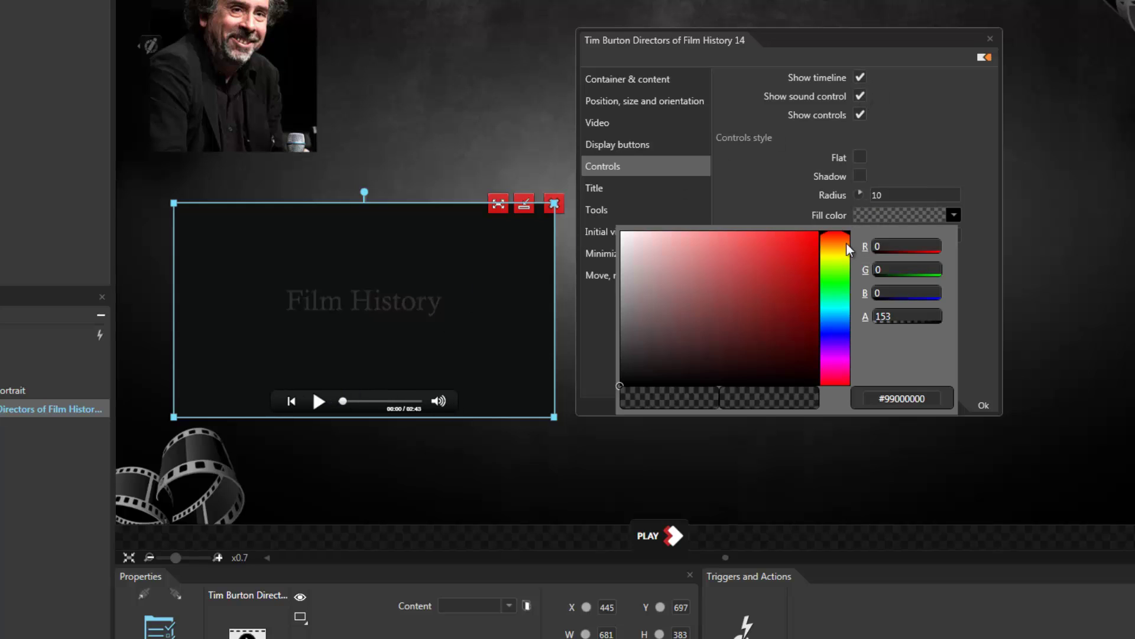
{"action": "left_click", "coordinate": [798, 251]}
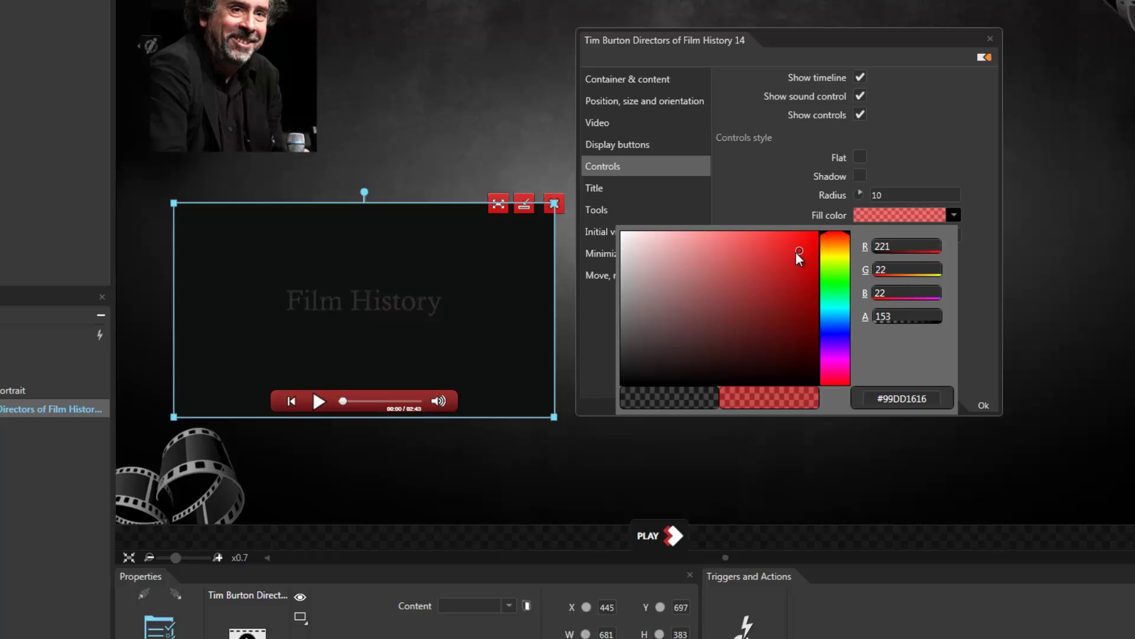
{"action": "left_click", "coordinate": [914, 151]}
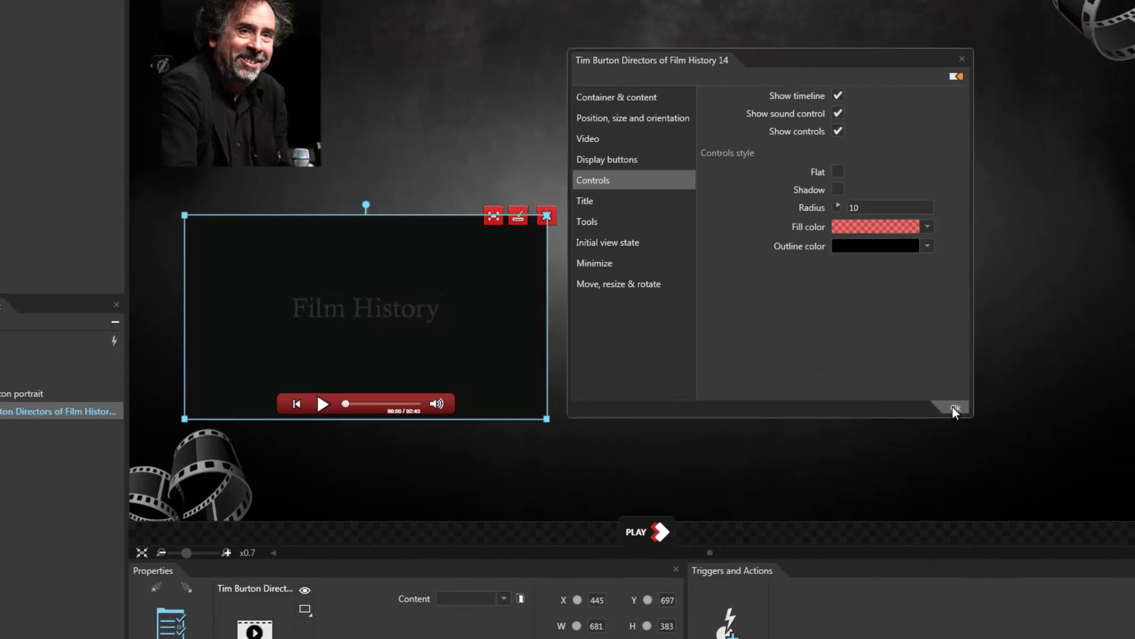
{"action": "left_click", "coordinate": [953, 407]}
{"action": "left_click", "coordinate": [645, 525]}
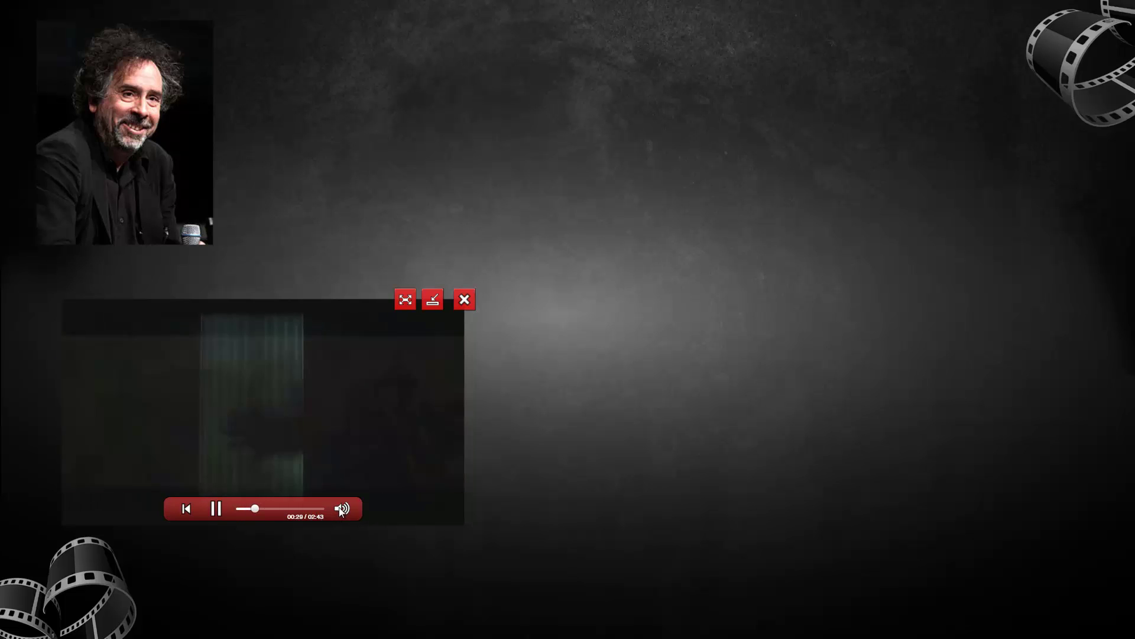
{"action": "mouse_move", "coordinate": [339, 506]}
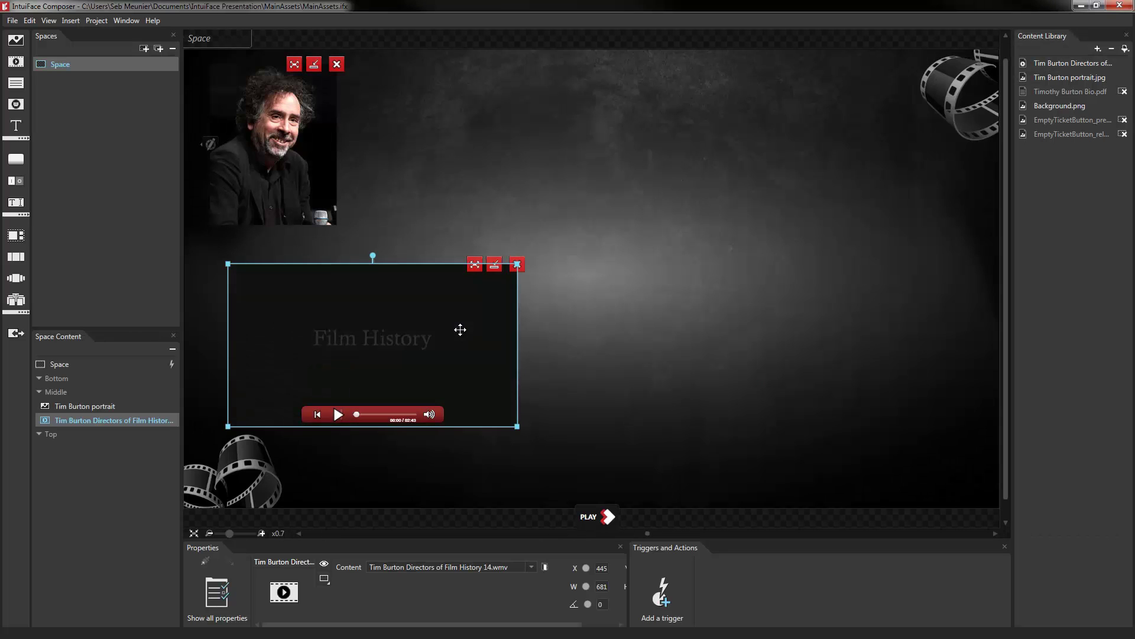
{"action": "left_click_drag", "start_coordinate": [1066, 93], "coordinate": [672, 254]}
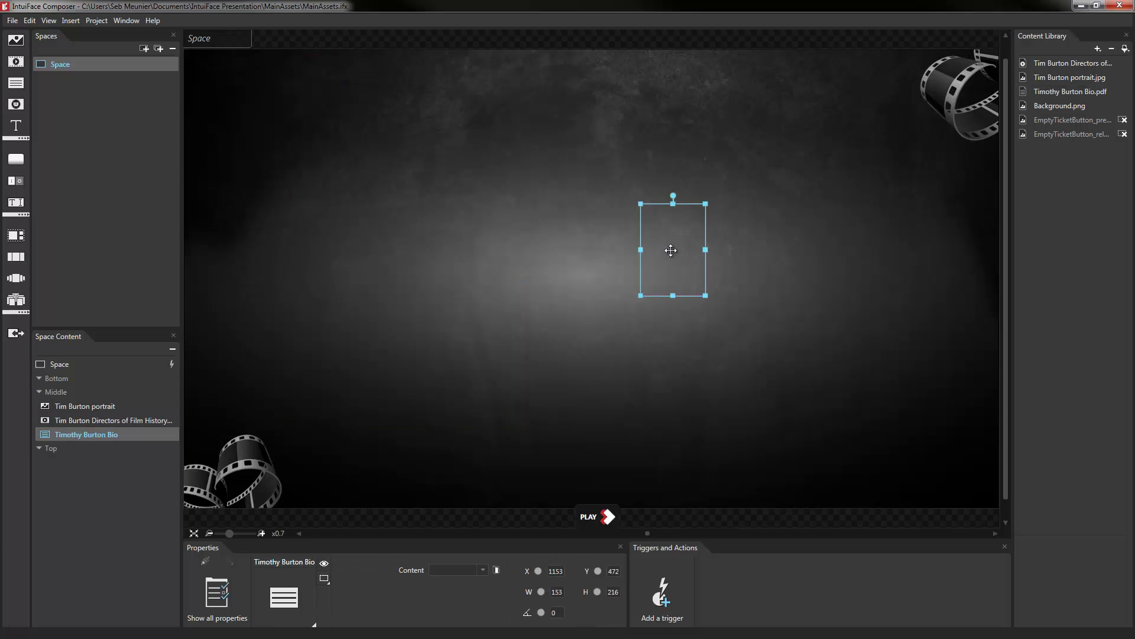
{"action": "left_click_drag", "start_coordinate": [725, 311], "coordinate": [820, 440]}
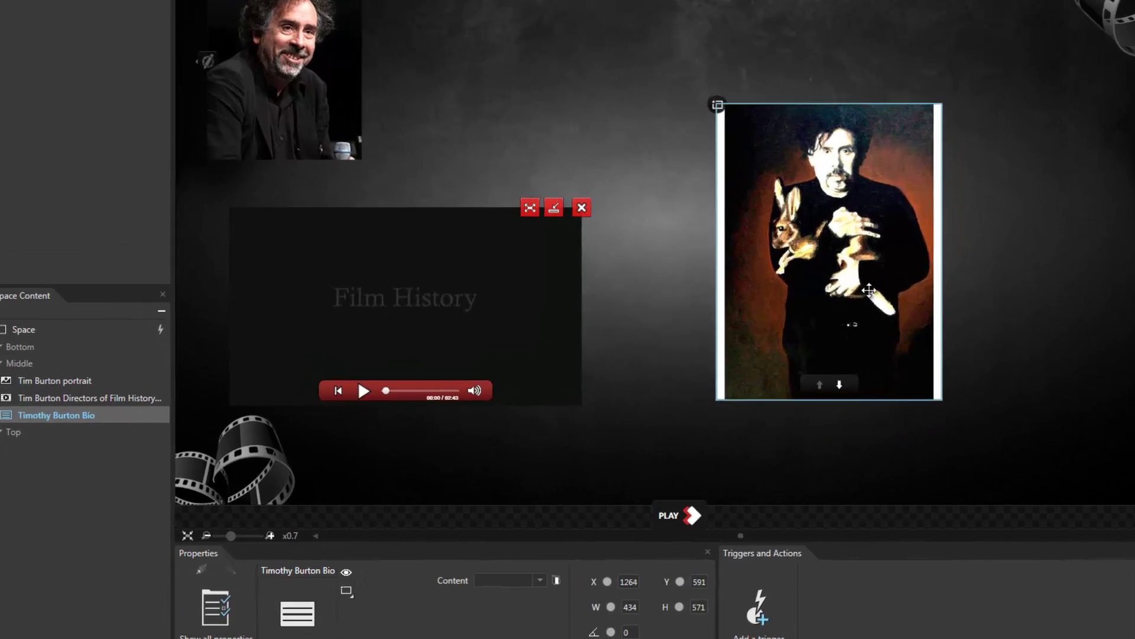
{"action": "left_click_drag", "start_coordinate": [868, 290], "coordinate": [867, 285]}
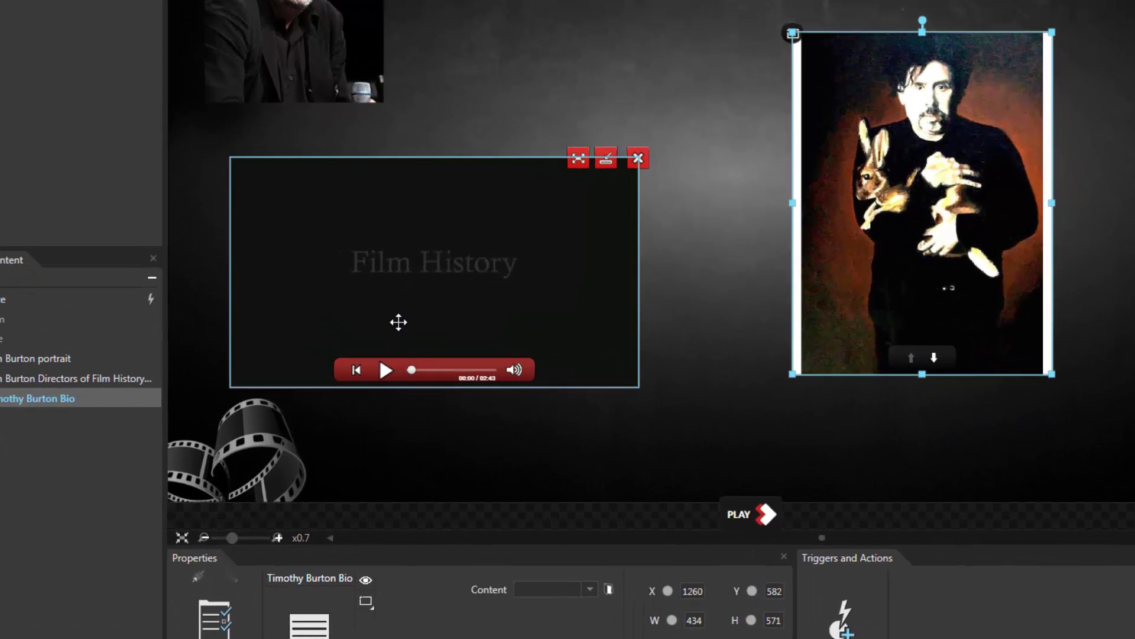
Step: Copy the video's properties onto the Bio and move it further right and down
{"action": "left_click", "coordinate": [392, 317]}
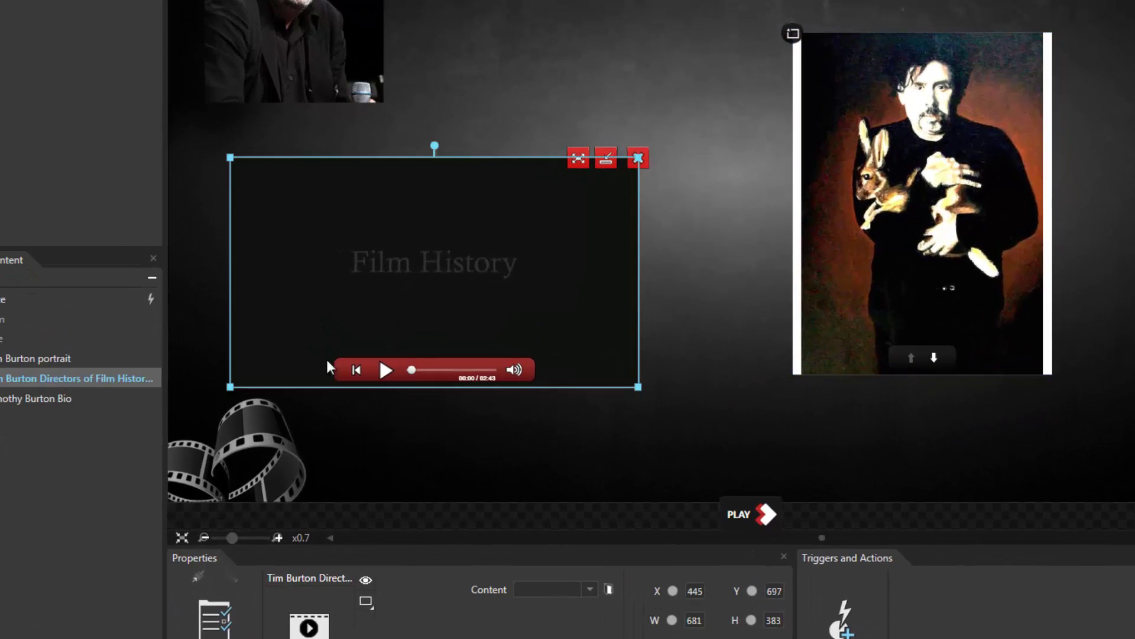
{"action": "left_click", "coordinate": [200, 576]}
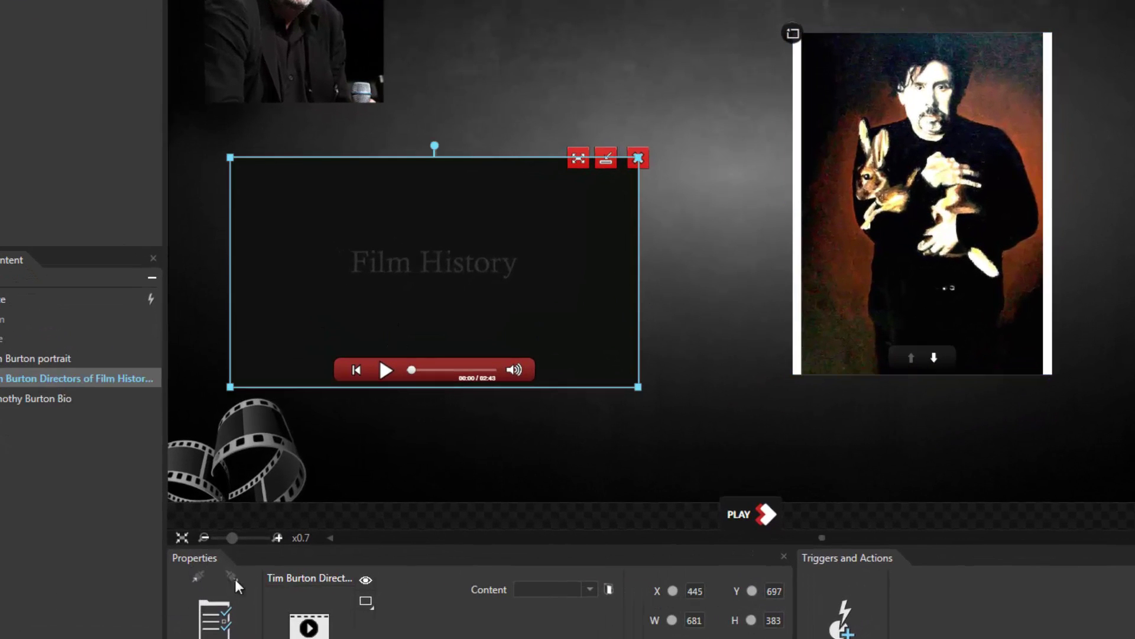
{"action": "left_click", "coordinate": [937, 224]}
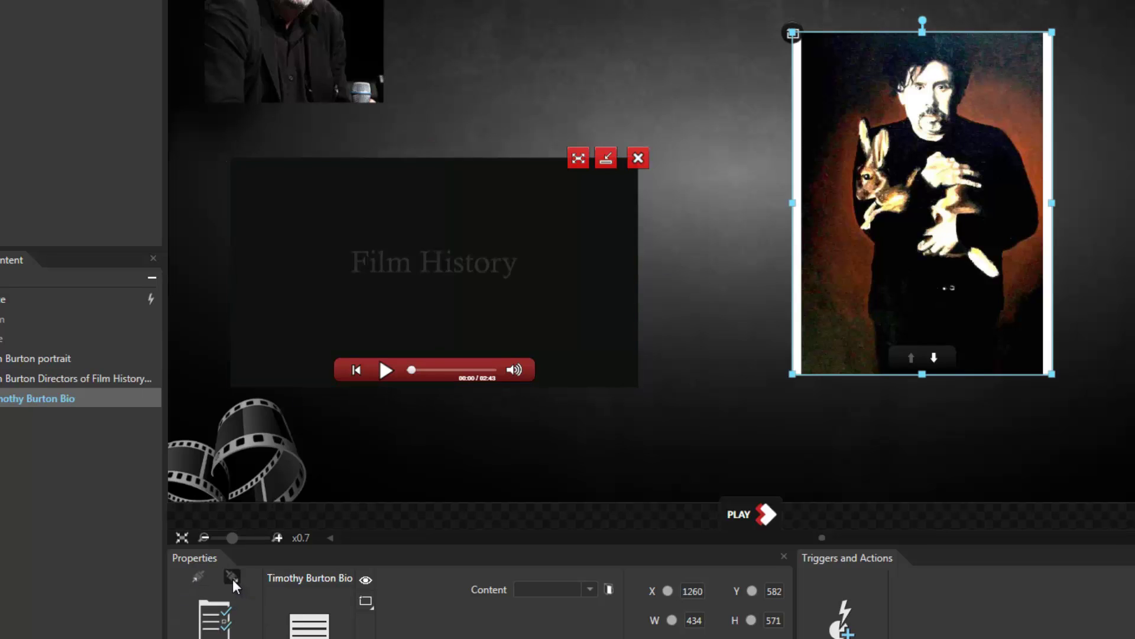
{"action": "key", "text": "ctrl+shift+v"}
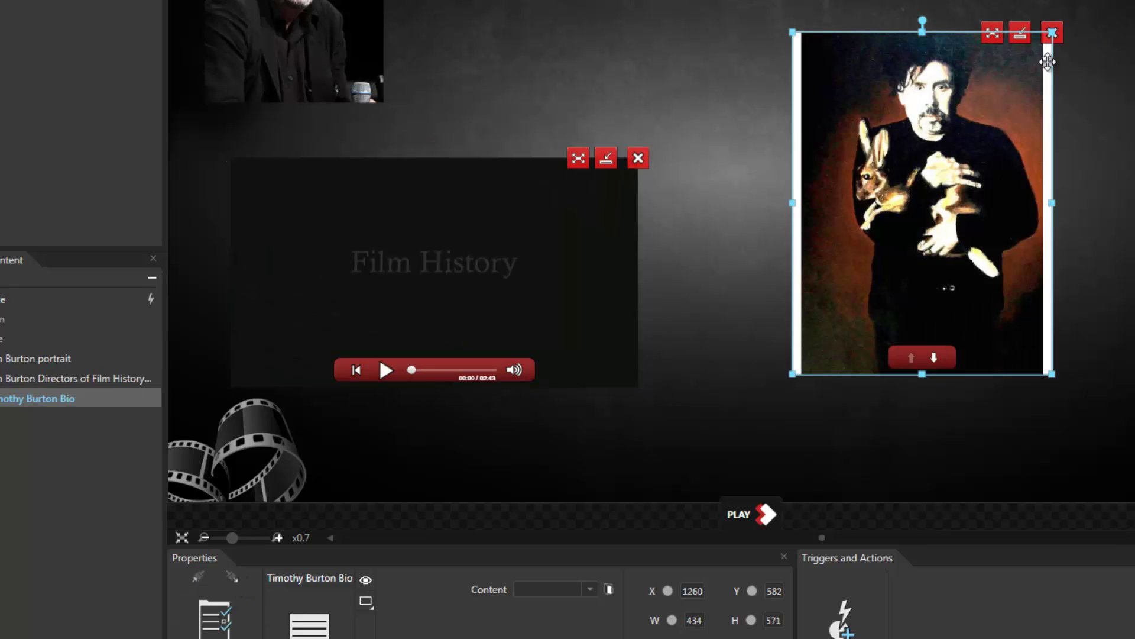
{"action": "left_click_drag", "start_coordinate": [917, 261], "coordinate": [974, 268]}
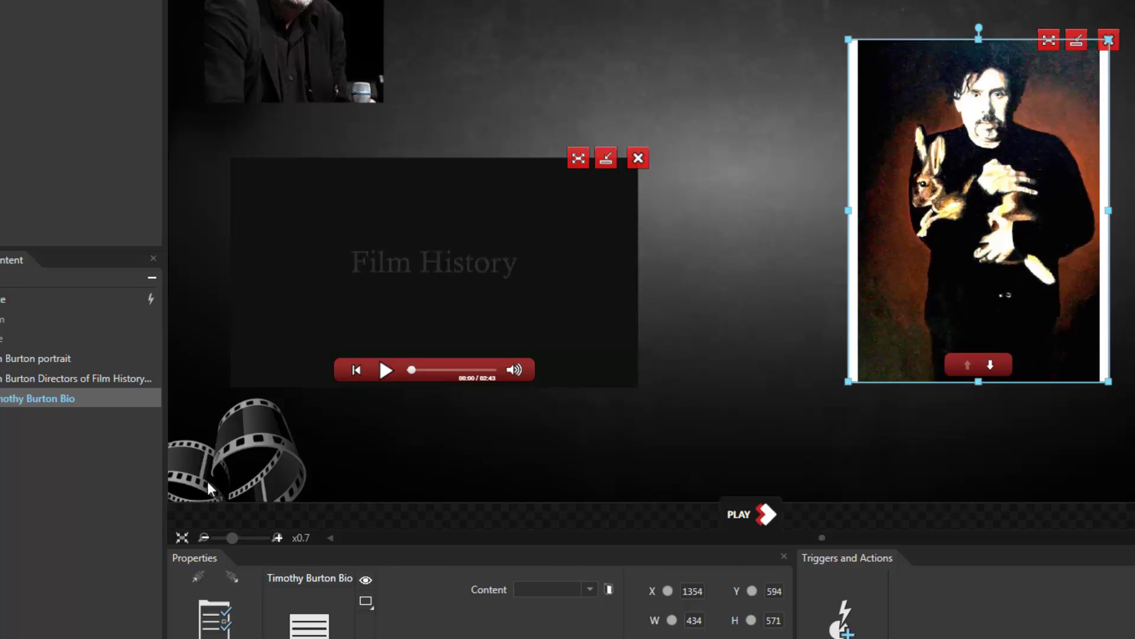
{"action": "left_click", "coordinate": [212, 619]}
Step: Try the horizontal scrolling content style on the Bio and widen its frame
{"action": "left_click_drag", "start_coordinate": [885, 0], "coordinate": [609, 34]}
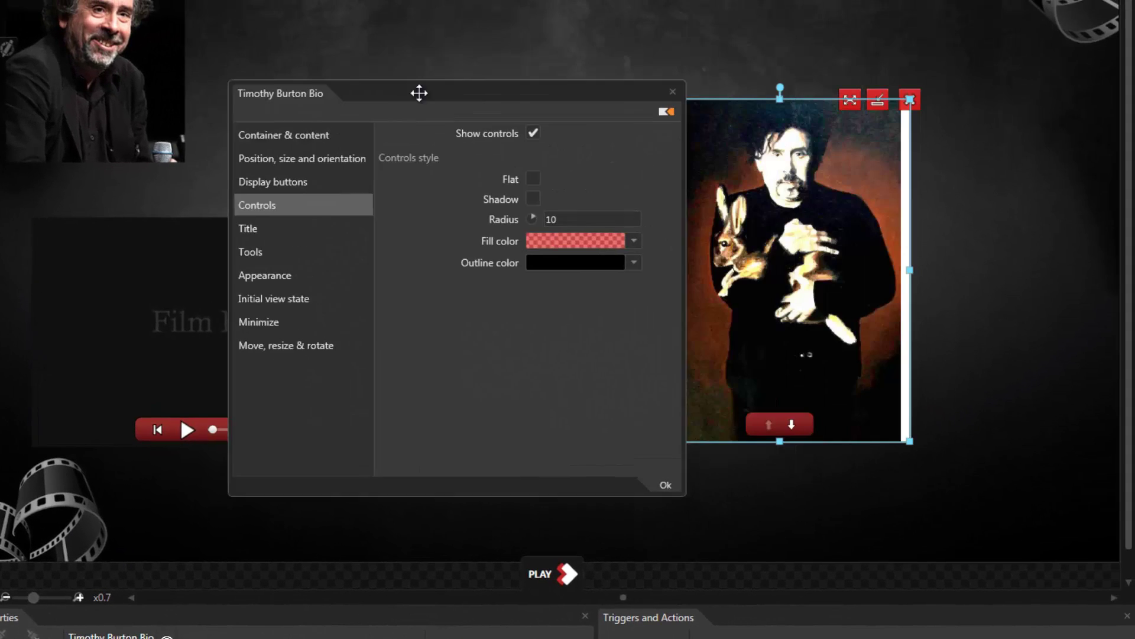
{"action": "scroll", "coordinate": [786, 204], "scroll_direction": "up", "scroll_amount": 2}
{"action": "scroll", "coordinate": [753, 210], "scroll_direction": "down", "scroll_amount": 1}
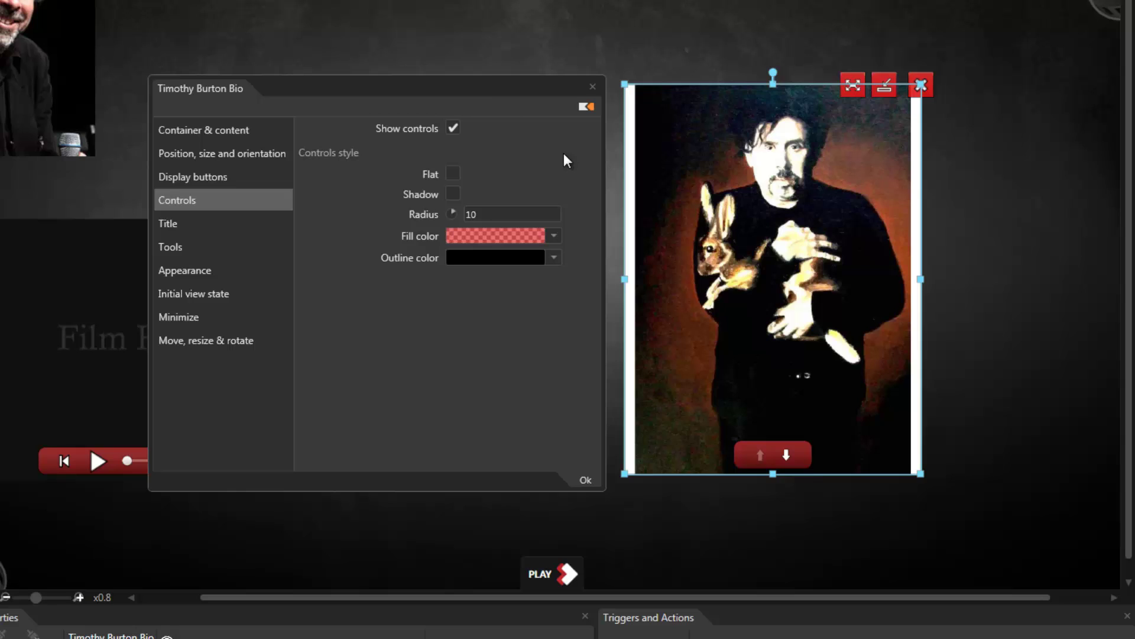
{"action": "left_click_drag", "start_coordinate": [488, 86], "coordinate": [379, 91]}
{"action": "left_click", "coordinate": [85, 136]}
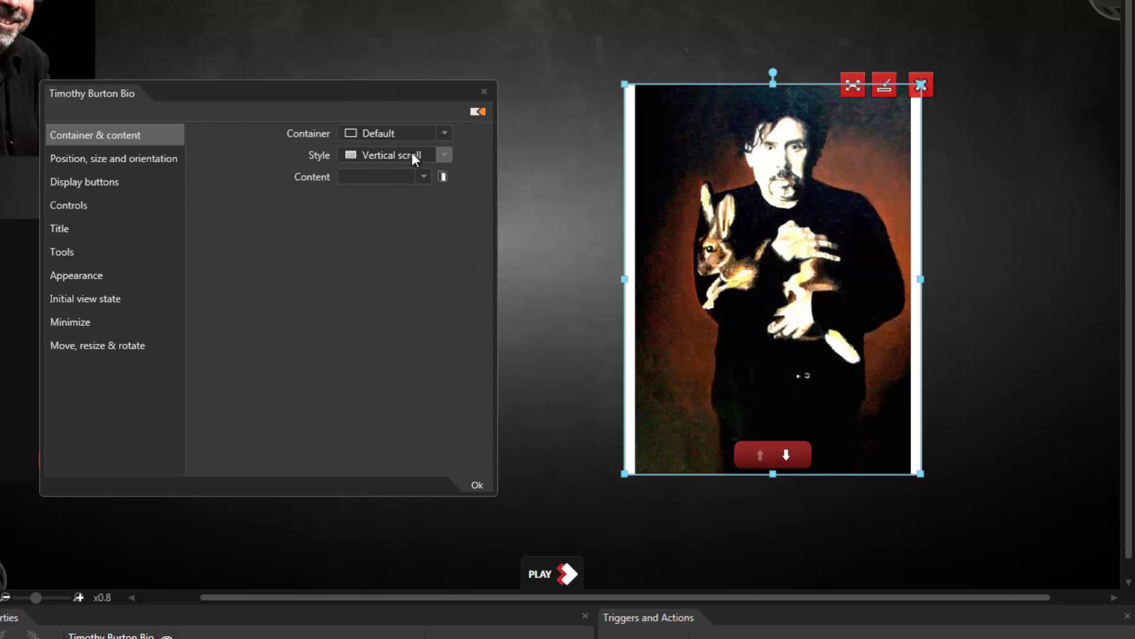
{"action": "left_click", "coordinate": [370, 152]}
{"action": "left_click", "coordinate": [379, 198]}
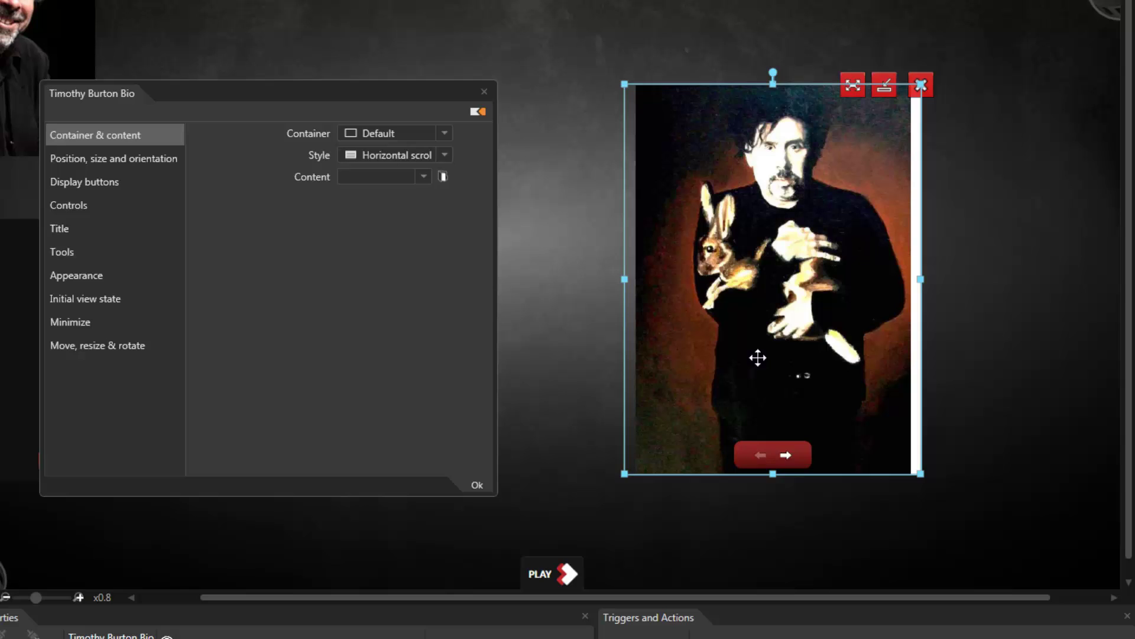
{"action": "mouse_move", "coordinate": [917, 279]}
{"action": "left_mouse_down"}
{"action": "mouse_move", "coordinate": [1119, 278]}
{"action": "mouse_move", "coordinate": [863, 279]}
{"action": "mouse_move", "coordinate": [908, 280]}
{"action": "left_mouse_up"}
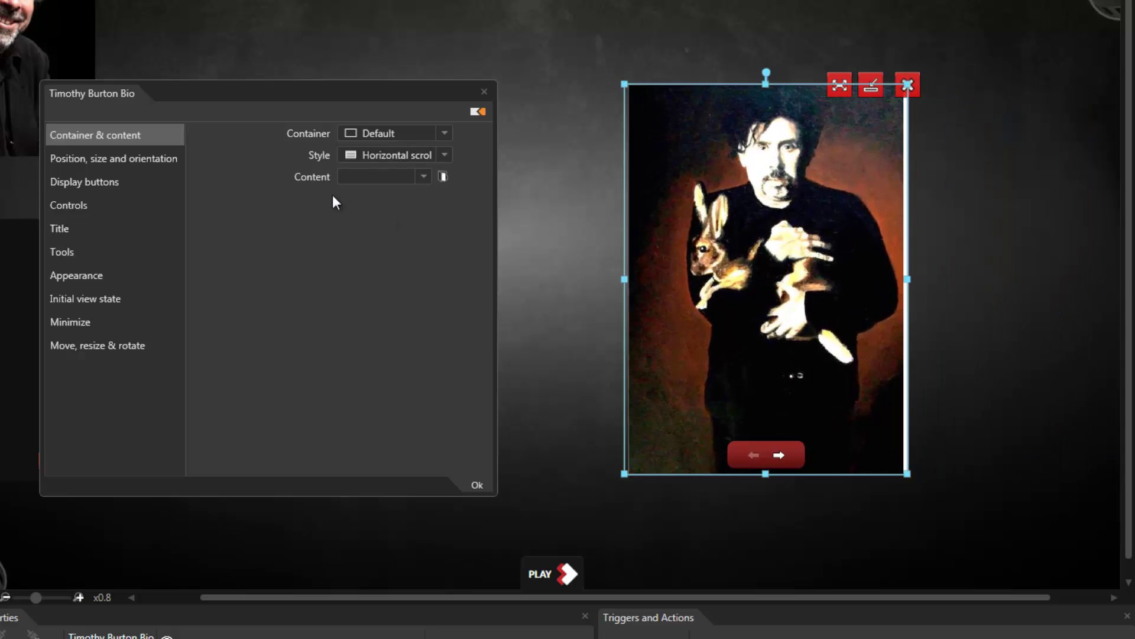
Step: Switch the Bio to the Book style and make its frame wider, shorter and higher
{"action": "left_click", "coordinate": [377, 155]}
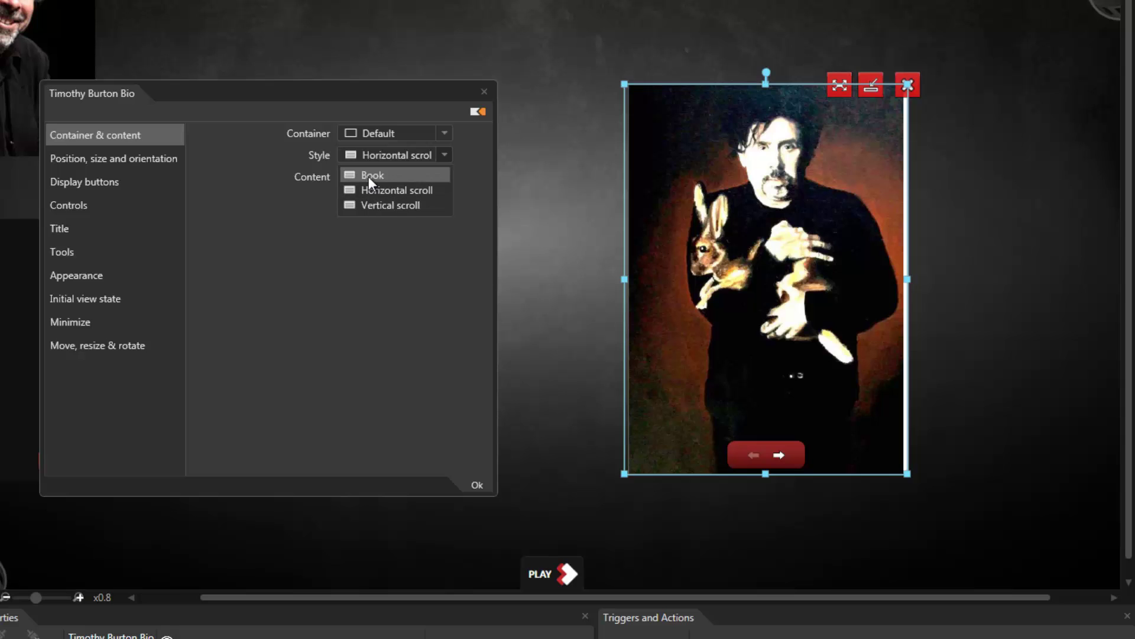
{"action": "left_click", "coordinate": [770, 158]}
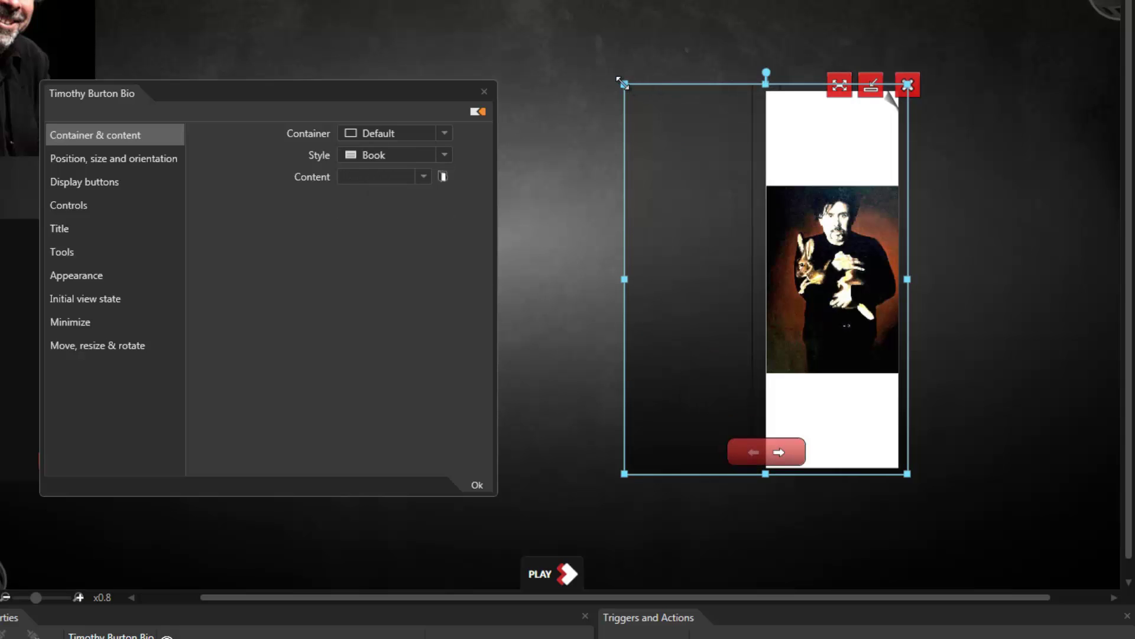
{"action": "left_click_drag", "start_coordinate": [622, 83], "coordinate": [557, 220]}
{"action": "left_click_drag", "start_coordinate": [753, 221], "coordinate": [737, 170]}
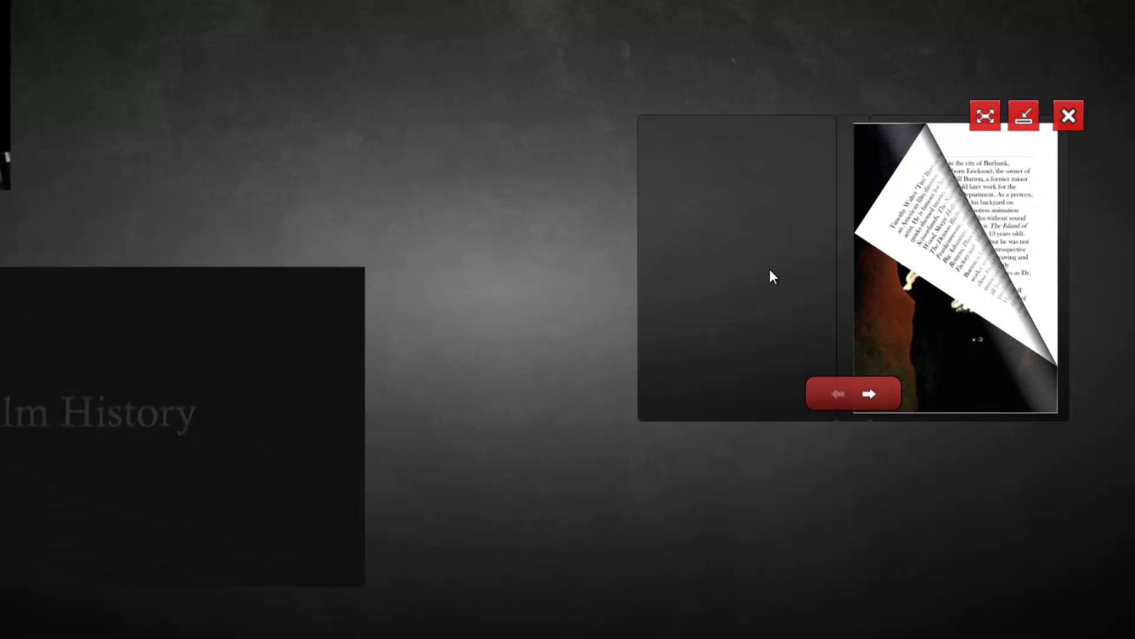
Step: Leave Play Mode and fill the Timothy Burton Bio book cover with translucent red (#7FE61010)
{"action": "key", "text": "Escape"}
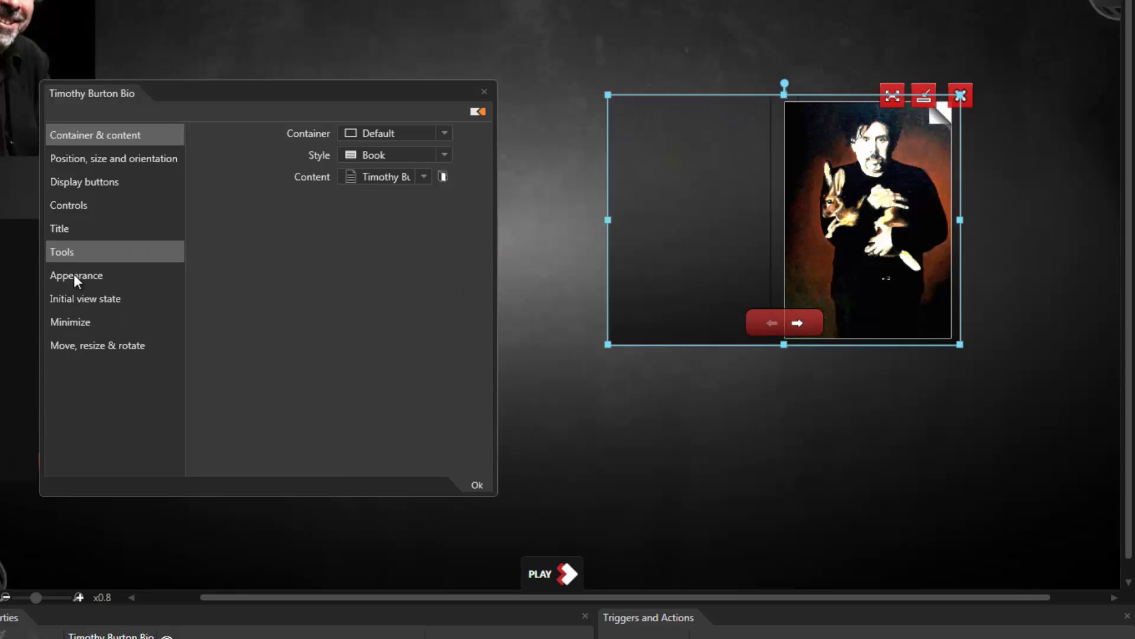
{"action": "left_click", "coordinate": [79, 275]}
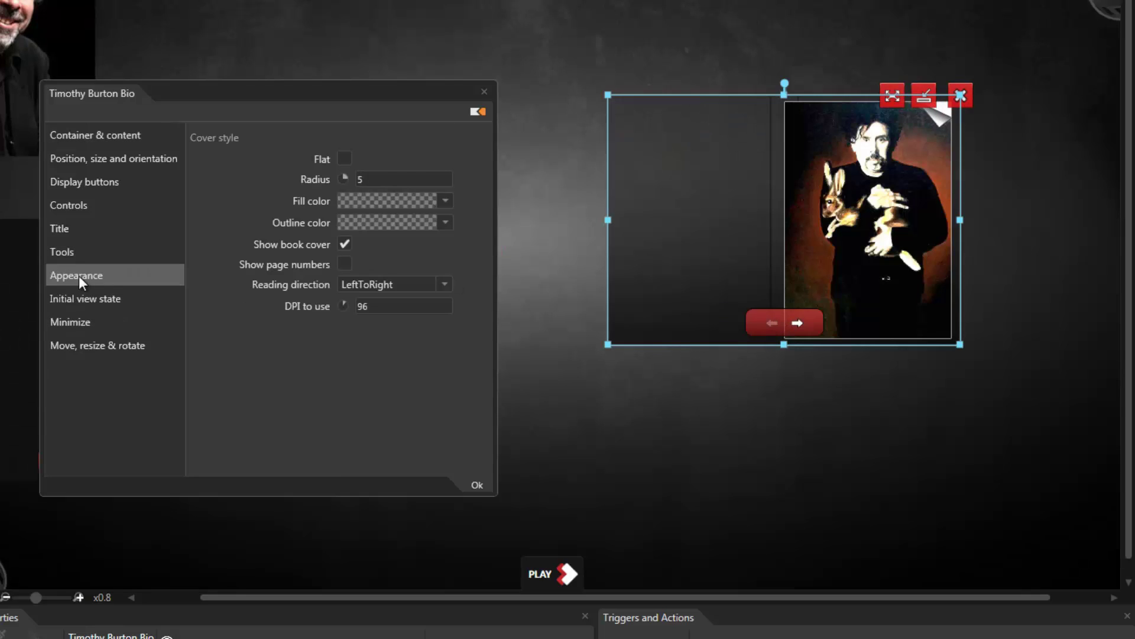
{"action": "left_click", "coordinate": [406, 201]}
{"action": "left_click", "coordinate": [275, 239]}
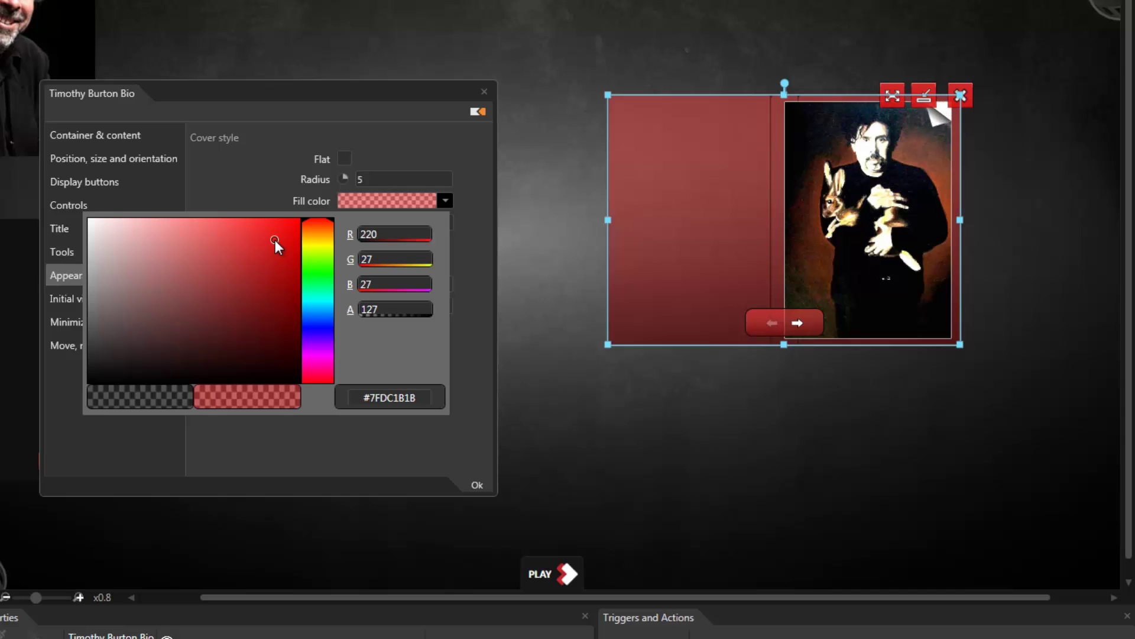
{"action": "left_click_drag", "start_coordinate": [278, 239], "coordinate": [286, 233]}
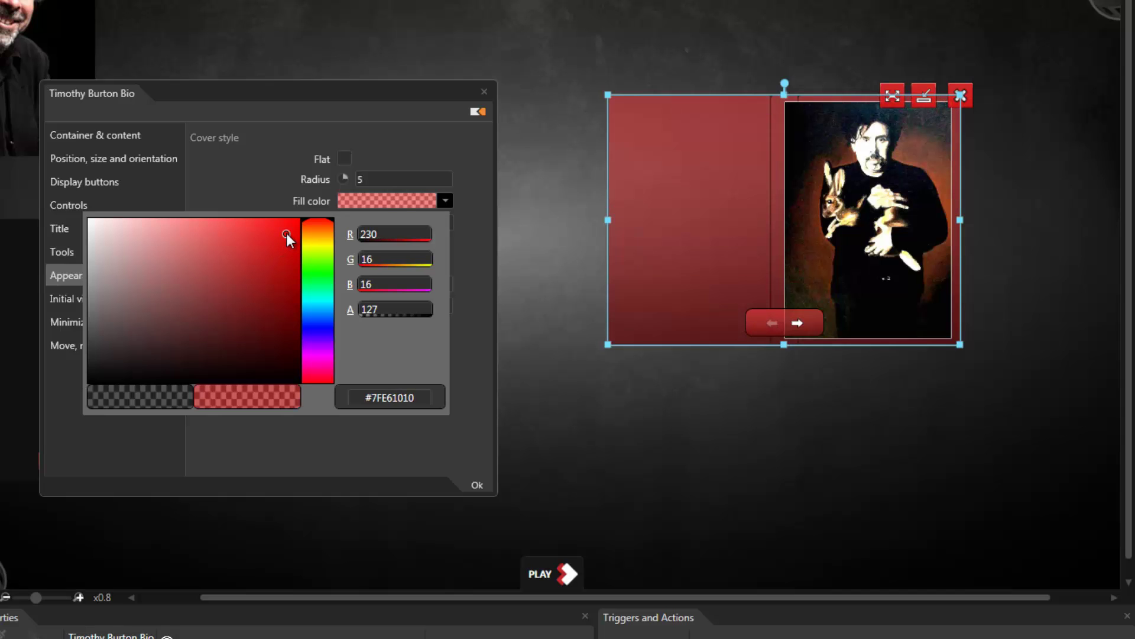
{"action": "left_click", "coordinate": [251, 150]}
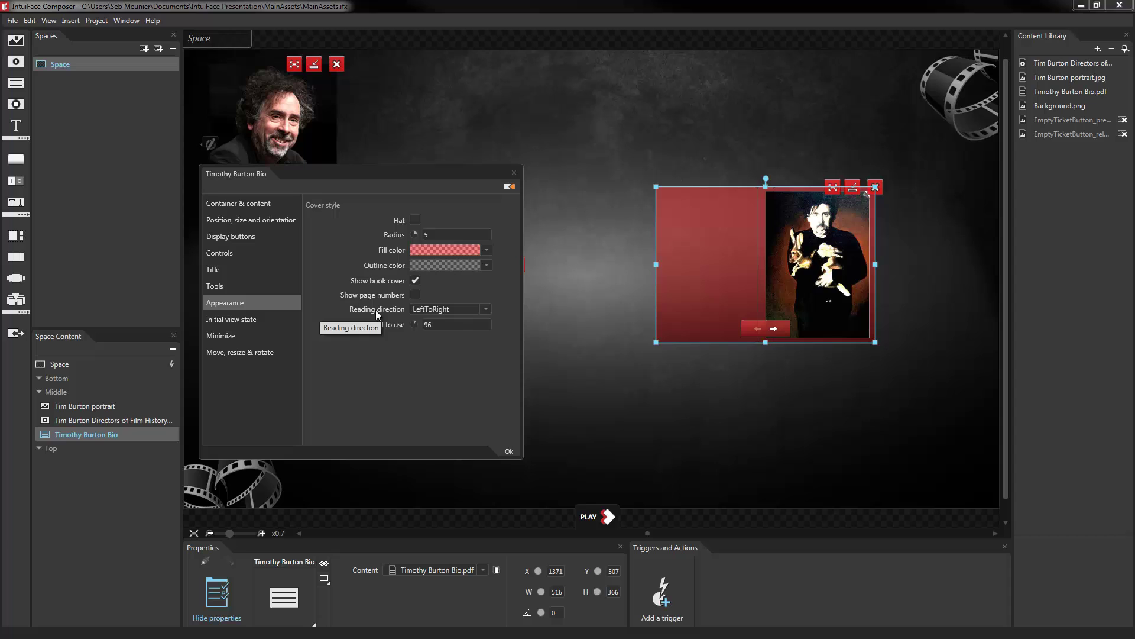
Step: Close the Bio settings and add a new space with Background.png as its file background
{"action": "left_click", "coordinate": [507, 444]}
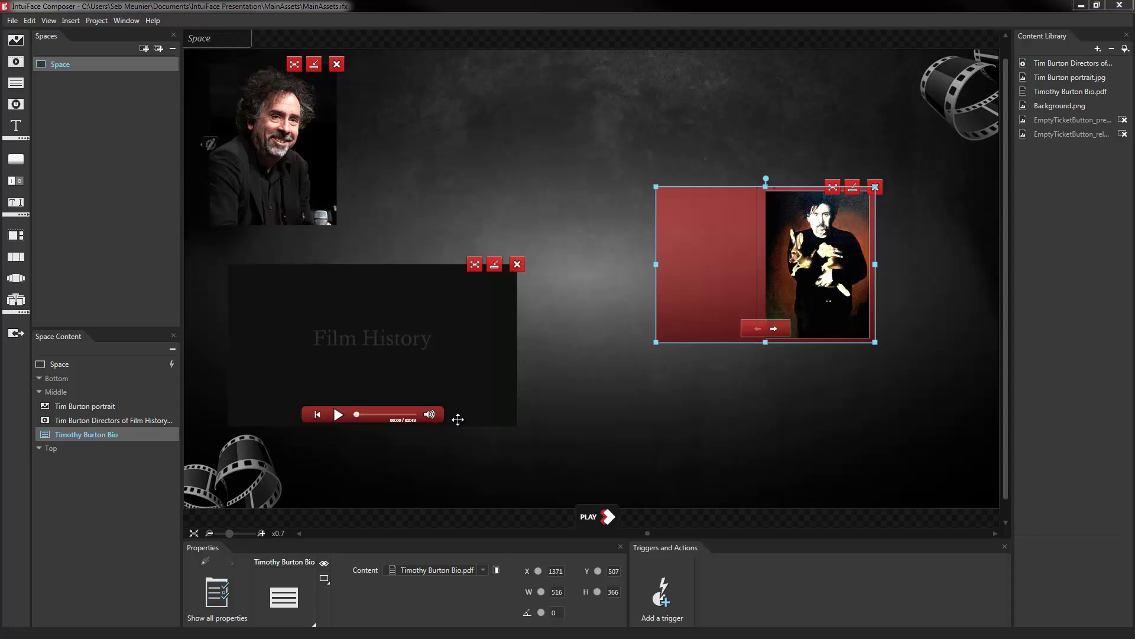
{"action": "left_click", "coordinate": [144, 49]}
{"action": "left_click", "coordinate": [395, 573]}
{"action": "left_click", "coordinate": [394, 598]}
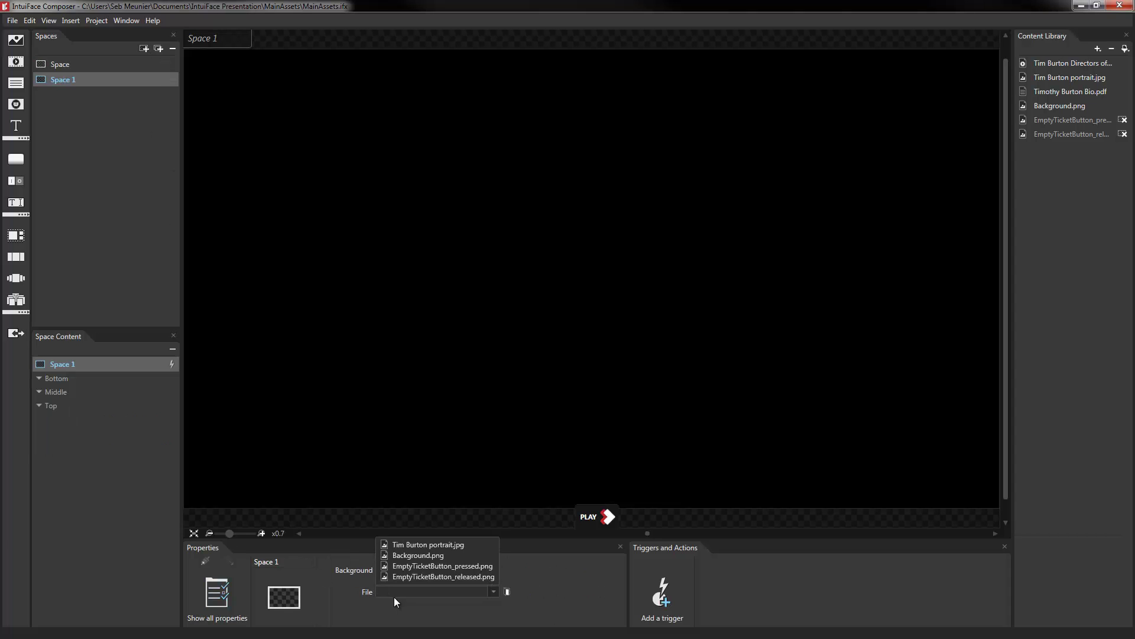
{"action": "left_click", "coordinate": [417, 554]}
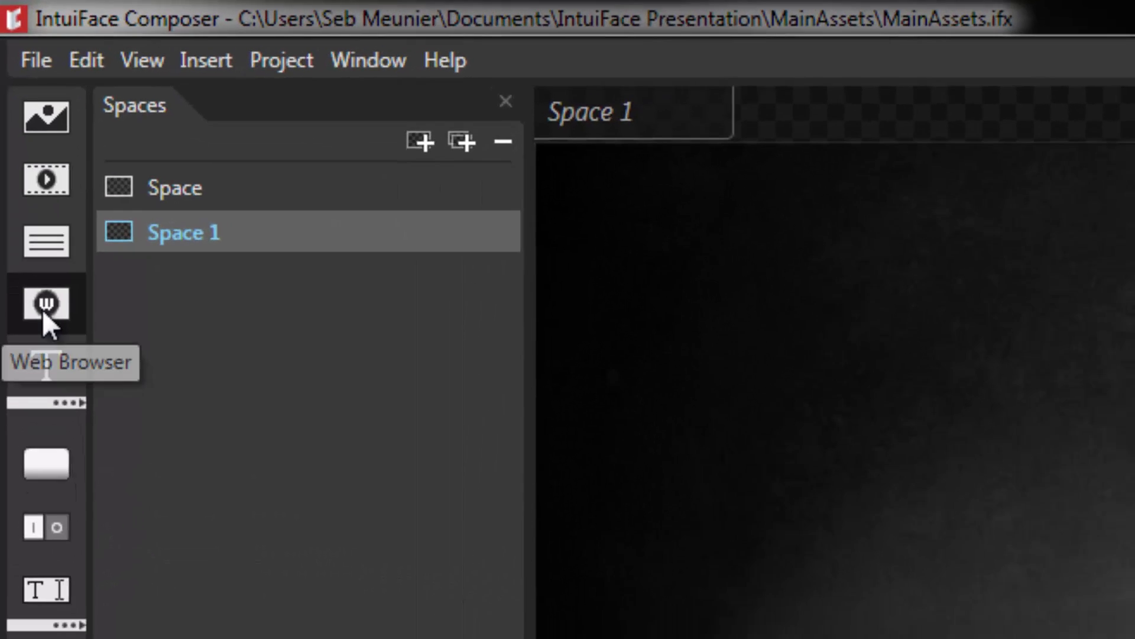
Step: Insert a Web Browser into the new space and enlarge it to about 951×550
{"action": "left_click", "coordinate": [51, 337]}
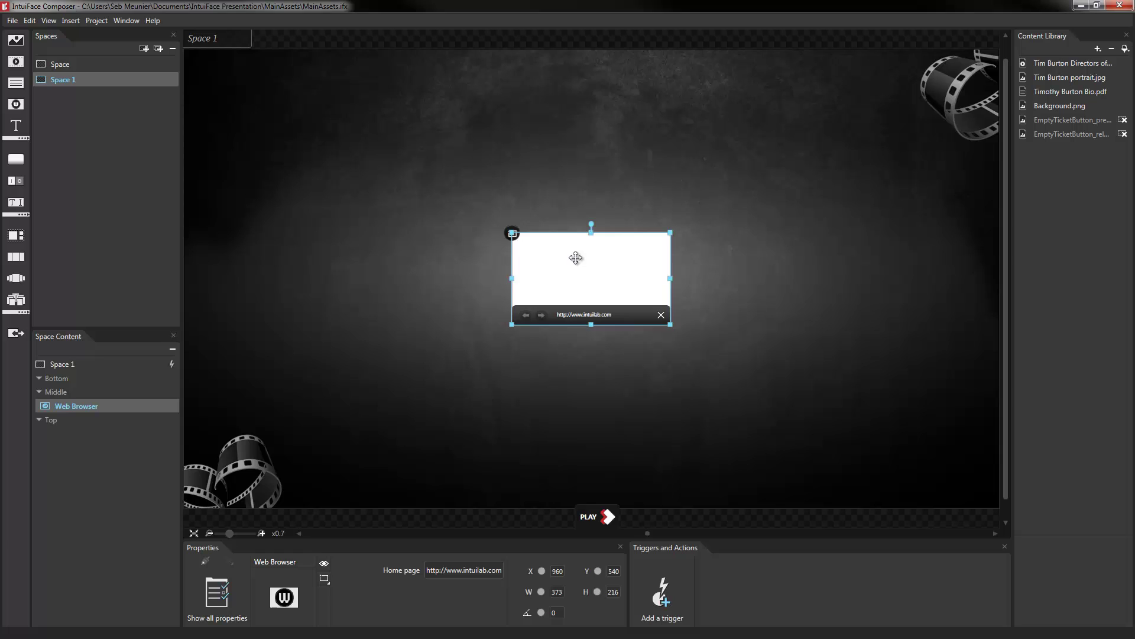
{"action": "left_click_drag", "start_coordinate": [575, 258], "coordinate": [748, 173]}
{"action": "left_click_drag", "start_coordinate": [672, 248], "coordinate": [431, 379]}
{"action": "left_click_drag", "start_coordinate": [535, 304], "coordinate": [535, 315]}
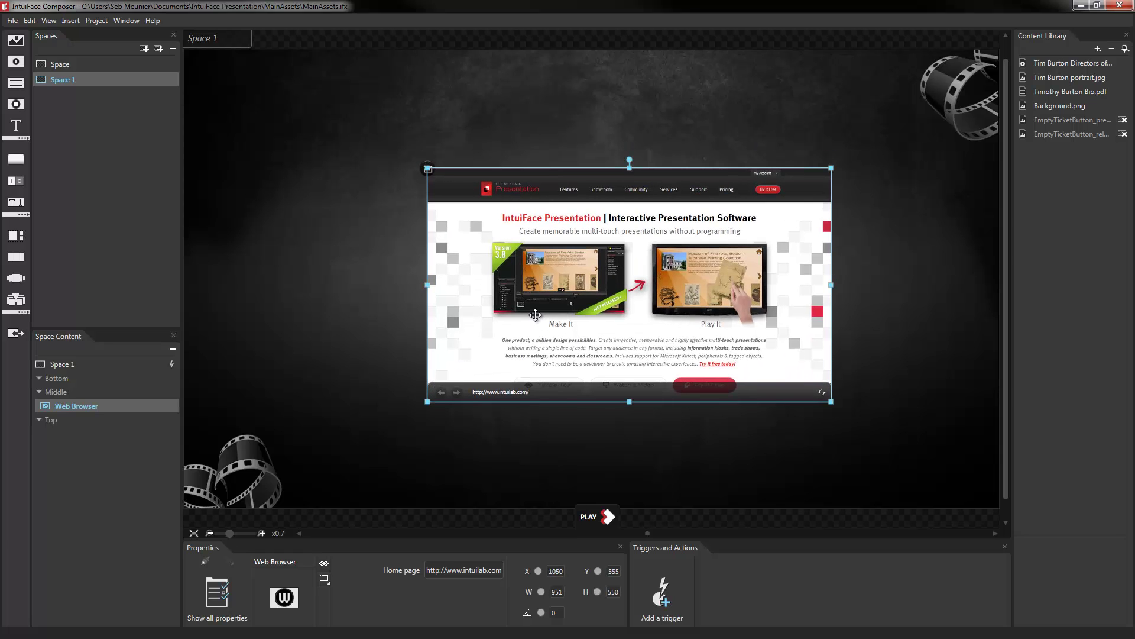
Step: Copy the Tim Burton Wikipedia URL from Chrome and set it as the browser's Home page
{"action": "key", "text": "alt+Tab"}
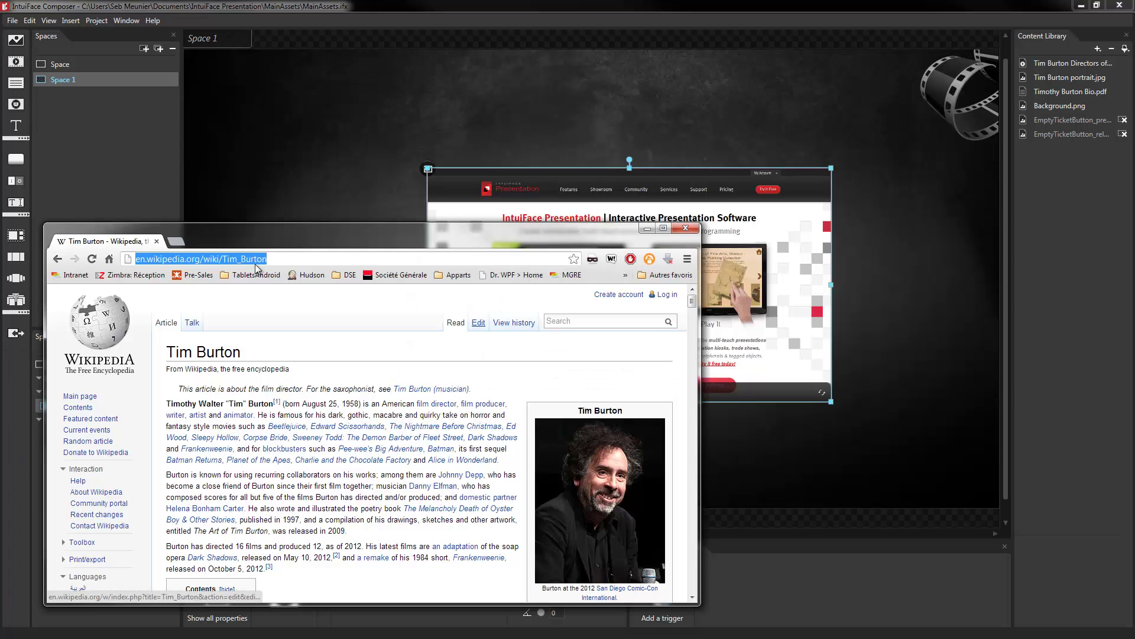
{"action": "right_click", "coordinate": [235, 261]}
{"action": "left_click", "coordinate": [256, 315]}
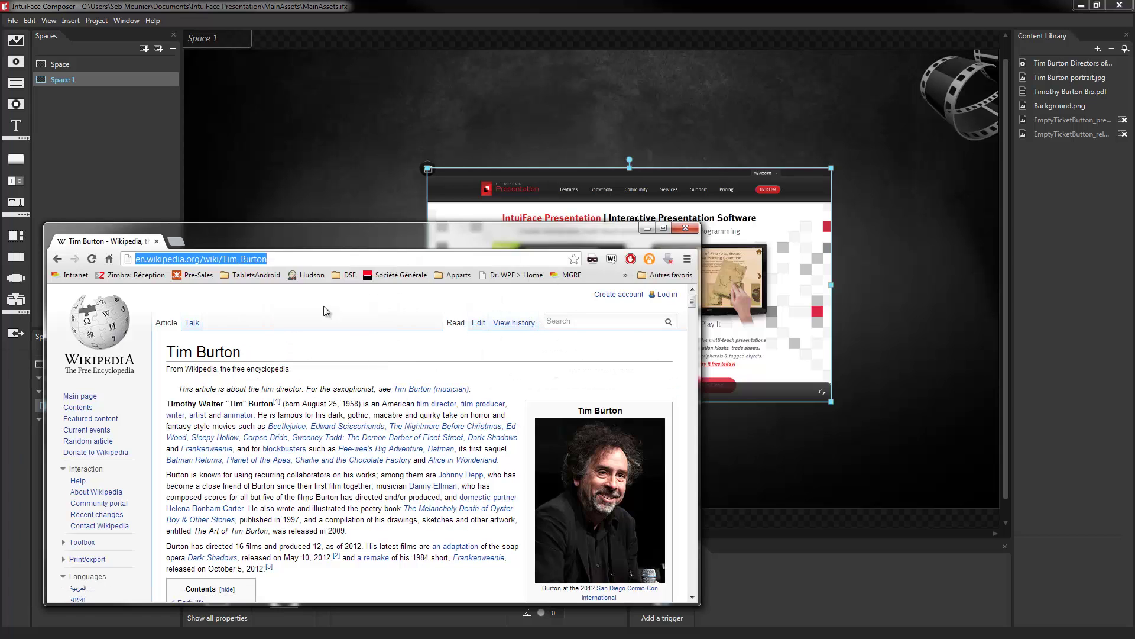
{"action": "left_click", "coordinate": [686, 228]}
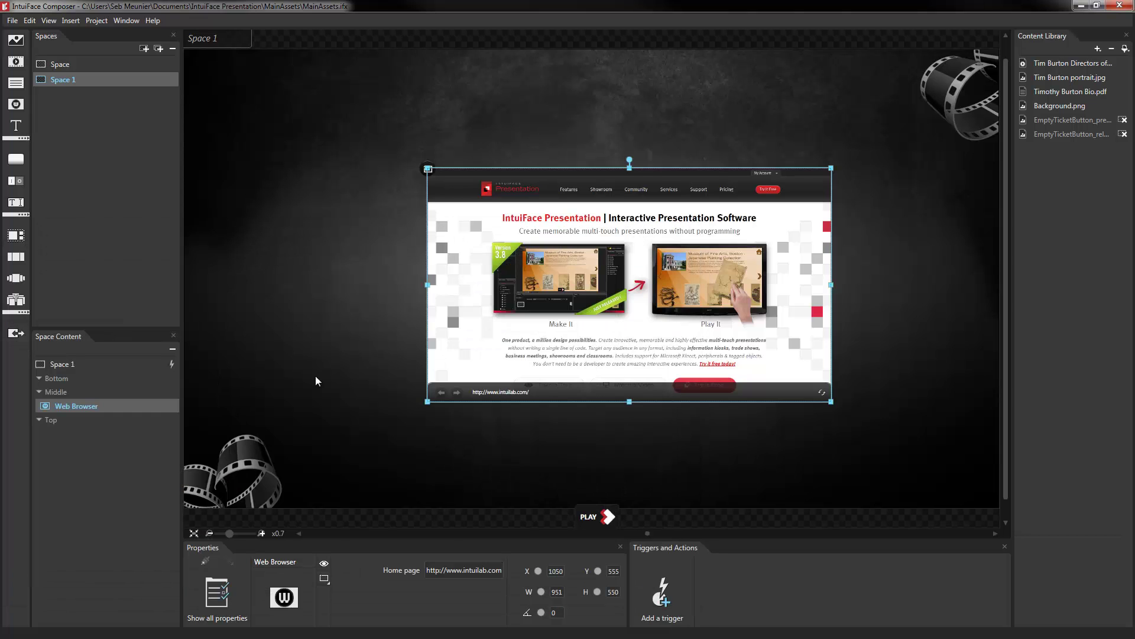
{"action": "triple_click", "coordinate": [443, 569]}
{"action": "type", "text": "http://en.wikipedia.org/wiki/Tim_Burton"}
{"action": "key", "text": "Tab"}
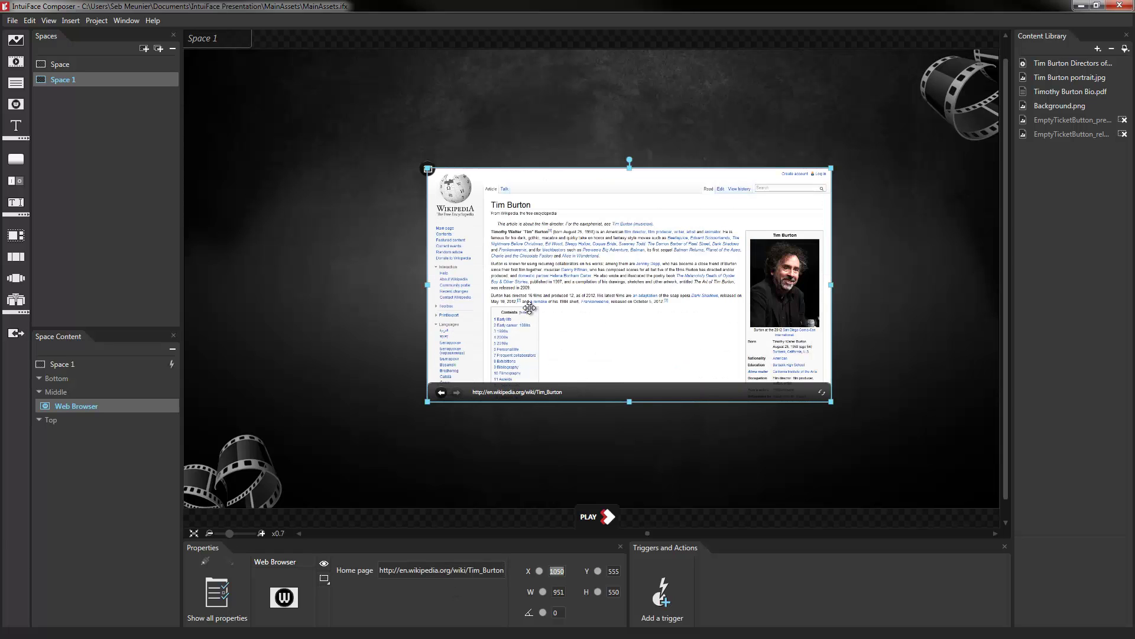
{"action": "left_click_drag", "start_coordinate": [530, 307], "coordinate": [651, 323]}
Step: Open the web browser's full properties and review its navigation options, leaving the navigation bar shown
{"action": "left_click", "coordinate": [217, 594]}
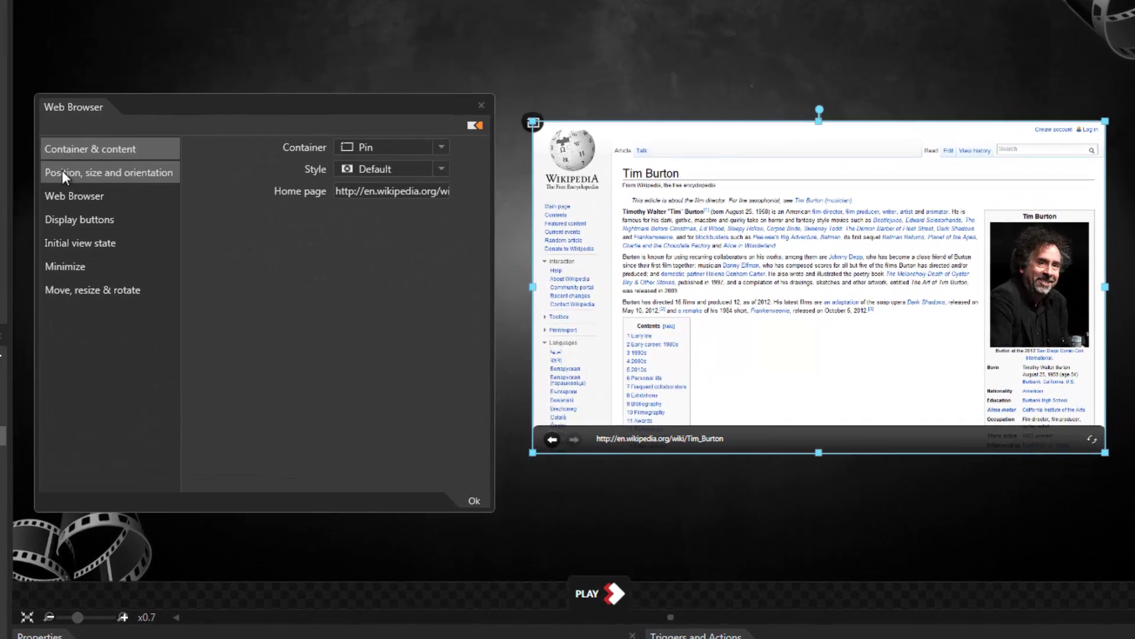
{"action": "left_click", "coordinate": [117, 208]}
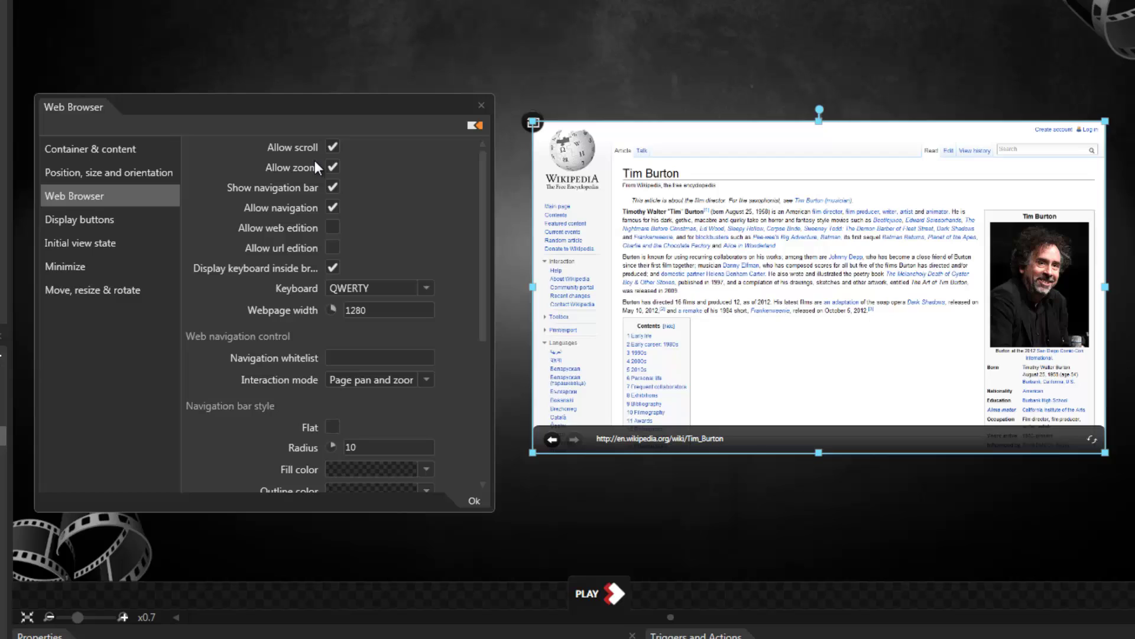
{"action": "left_click", "coordinate": [333, 188]}
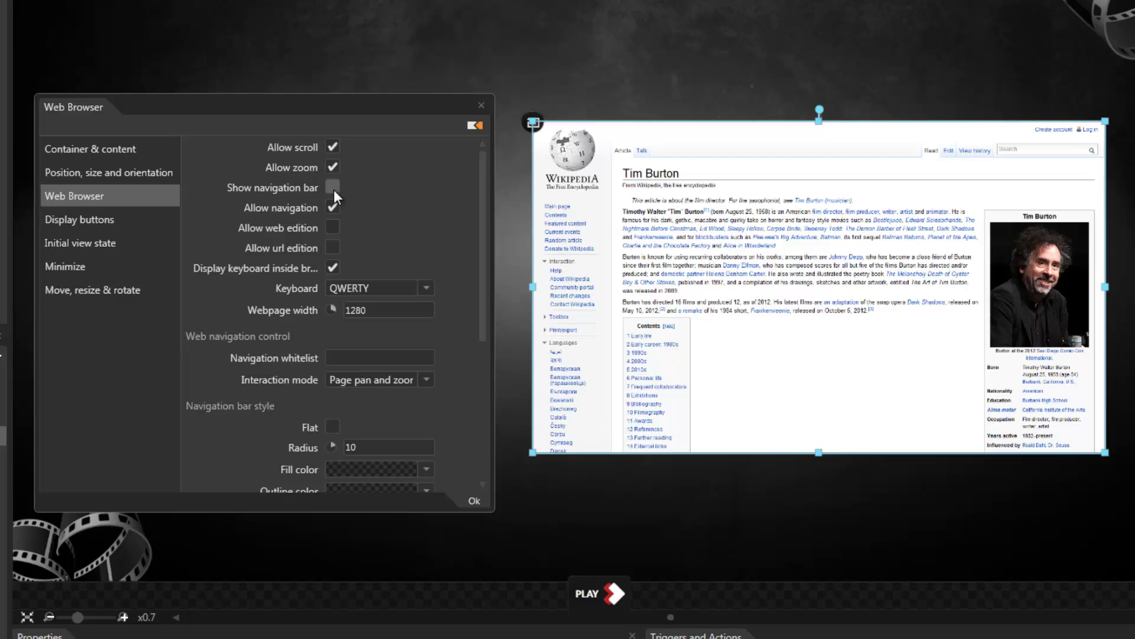
{"action": "left_click", "coordinate": [333, 188]}
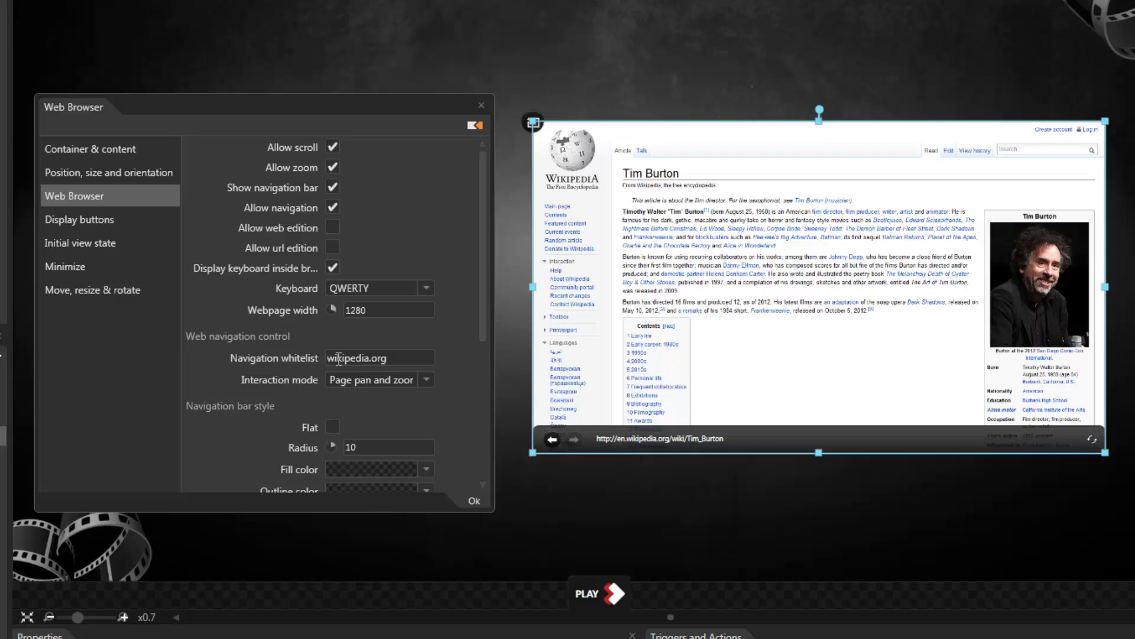
{"action": "scroll", "coordinate": [282, 282], "scroll_direction": "down", "scroll_amount": 3}
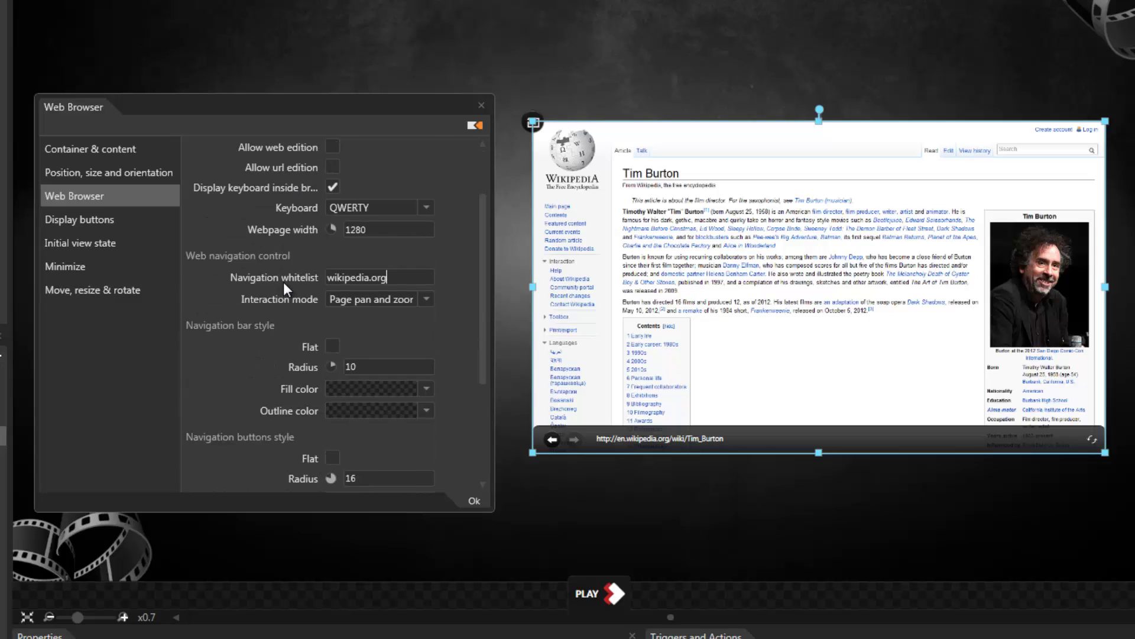
{"action": "scroll", "coordinate": [289, 303], "scroll_direction": "up", "scroll_amount": 3}
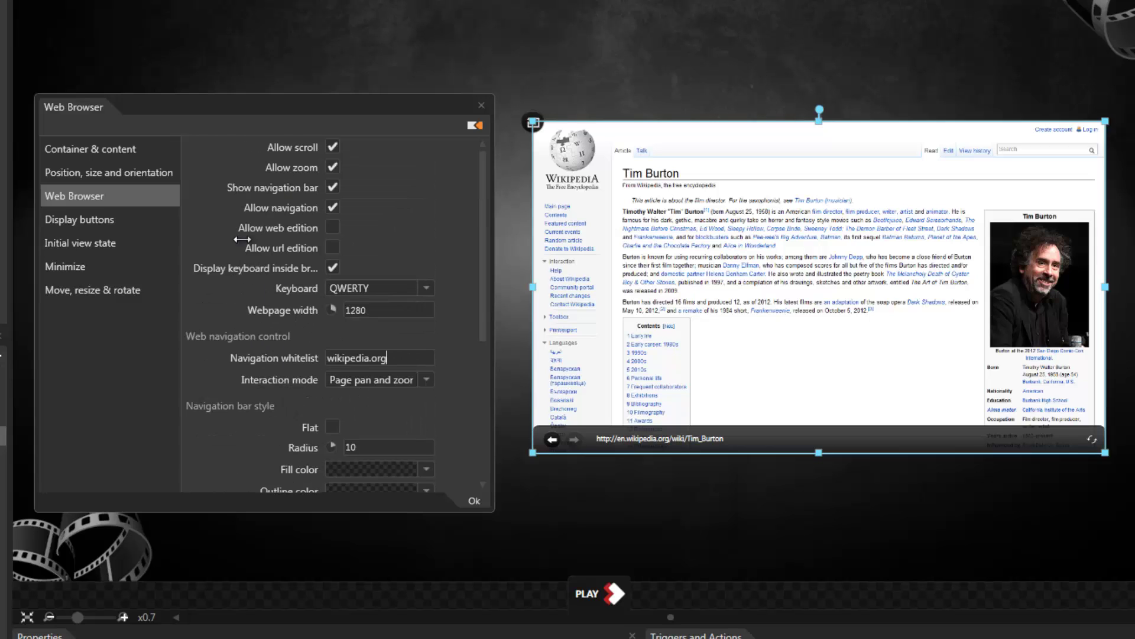
Step: Set the web browser's Container type to Pin and close the settings
{"action": "left_click", "coordinate": [134, 151]}
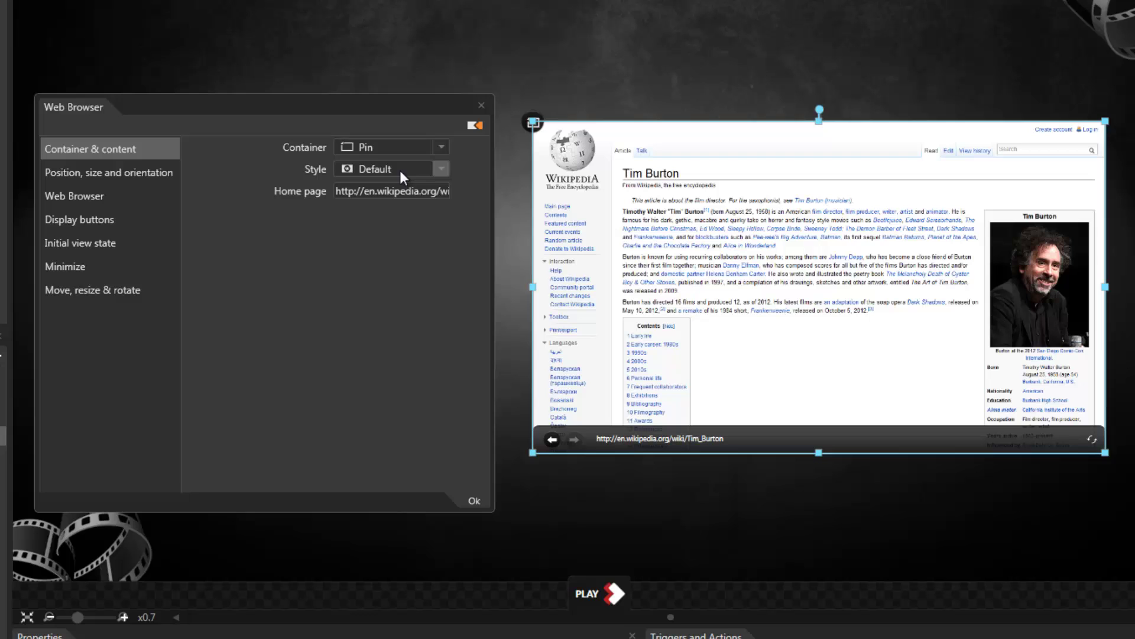
{"action": "left_click", "coordinate": [365, 148]}
{"action": "left_click", "coordinate": [371, 183]}
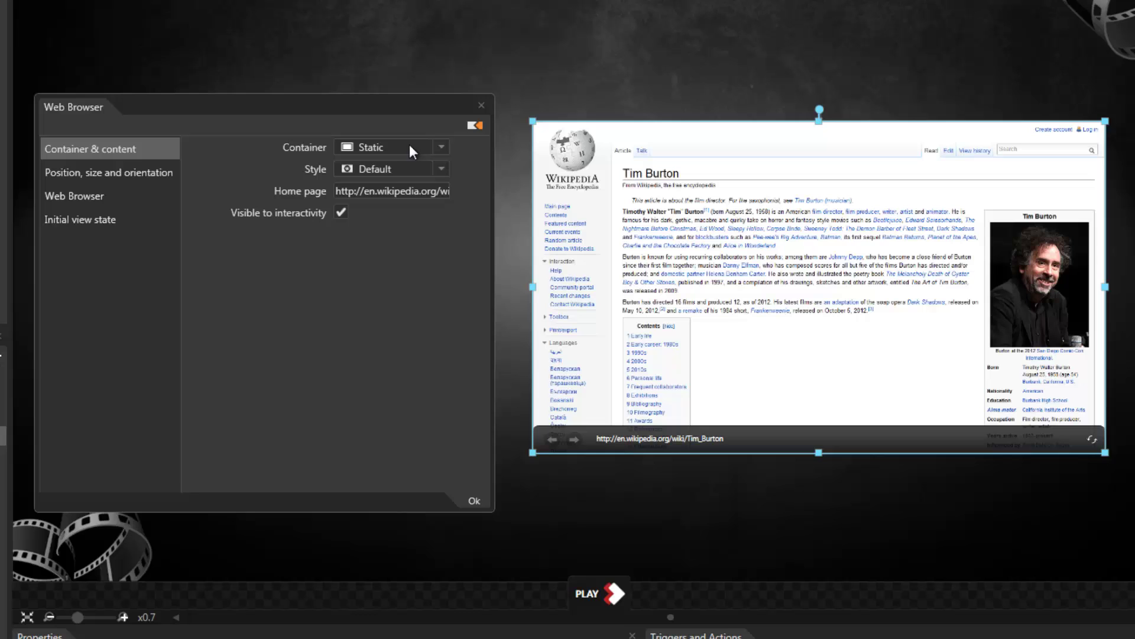
{"action": "left_click", "coordinate": [410, 148]}
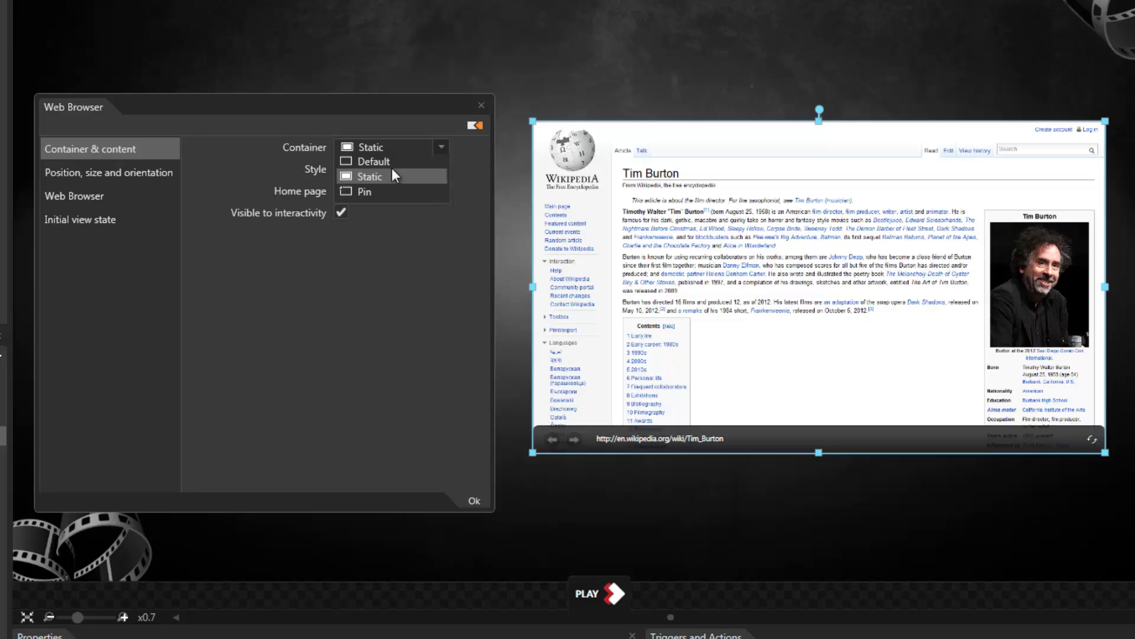
{"action": "left_click", "coordinate": [363, 198]}
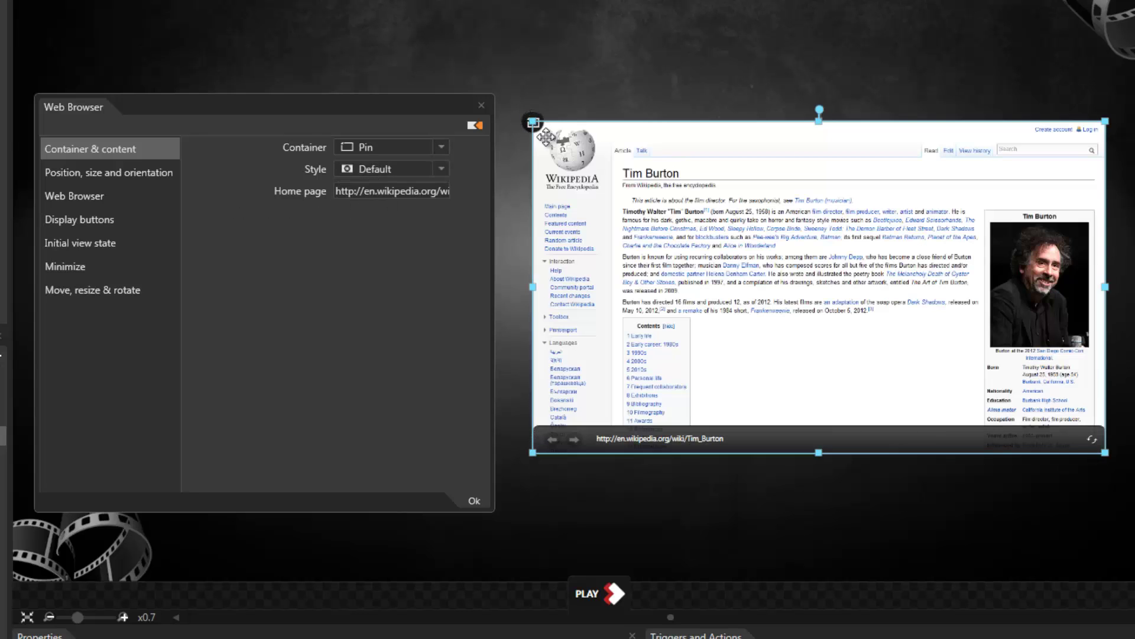
{"action": "left_click", "coordinate": [516, 147]}
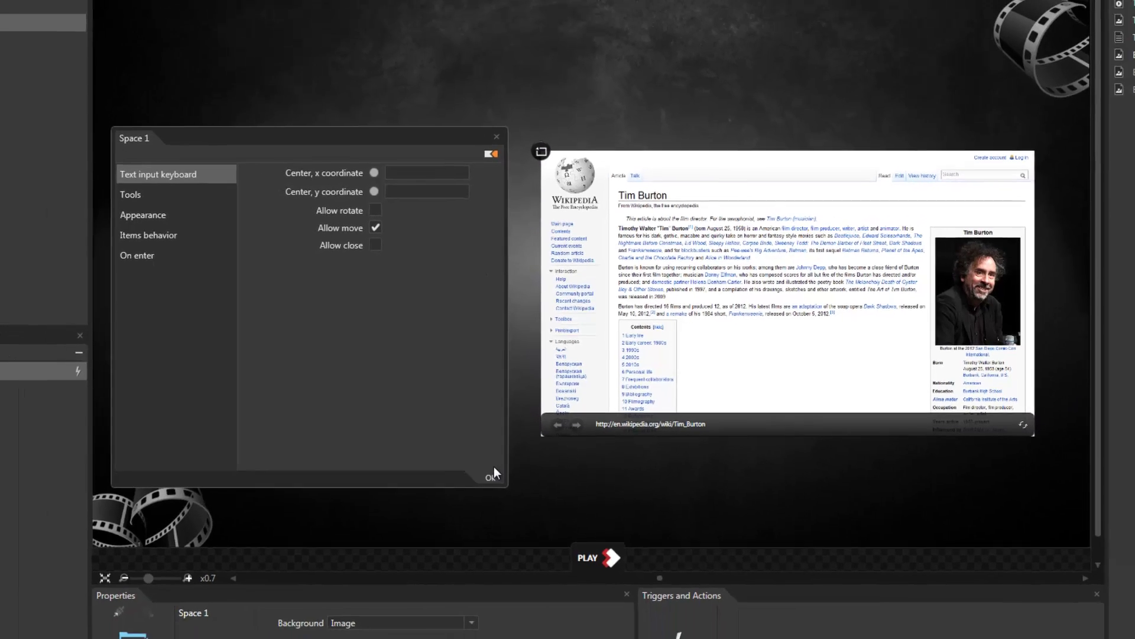
{"action": "left_click", "coordinate": [494, 472]}
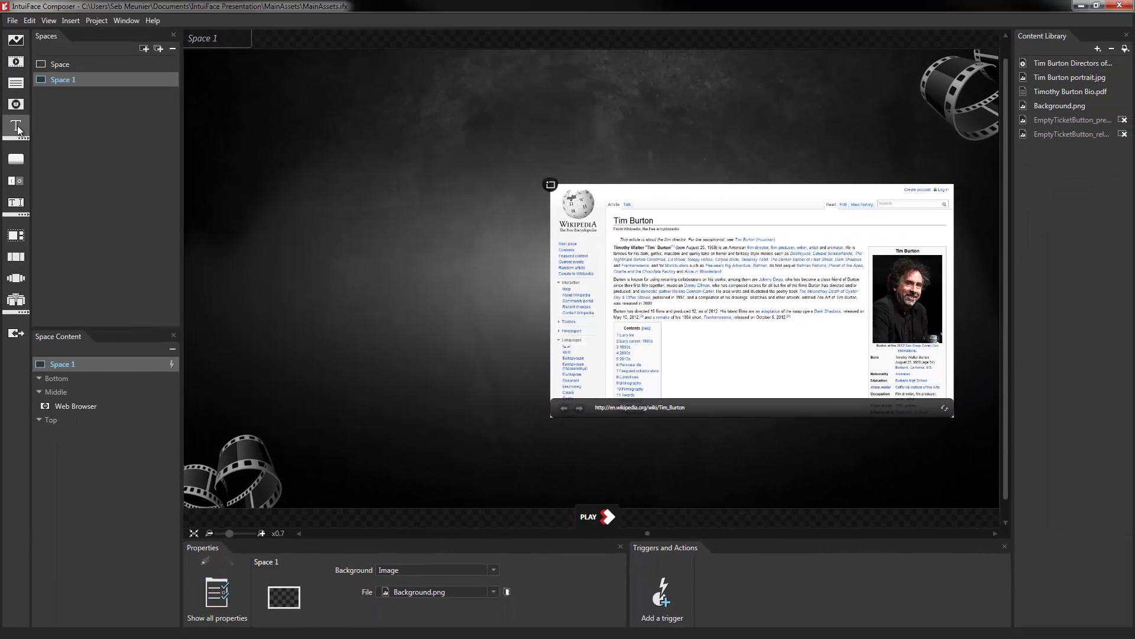
Step: Add a text element at the top-left of Space 1 reading 'Biography'
{"action": "left_click", "coordinate": [17, 126]}
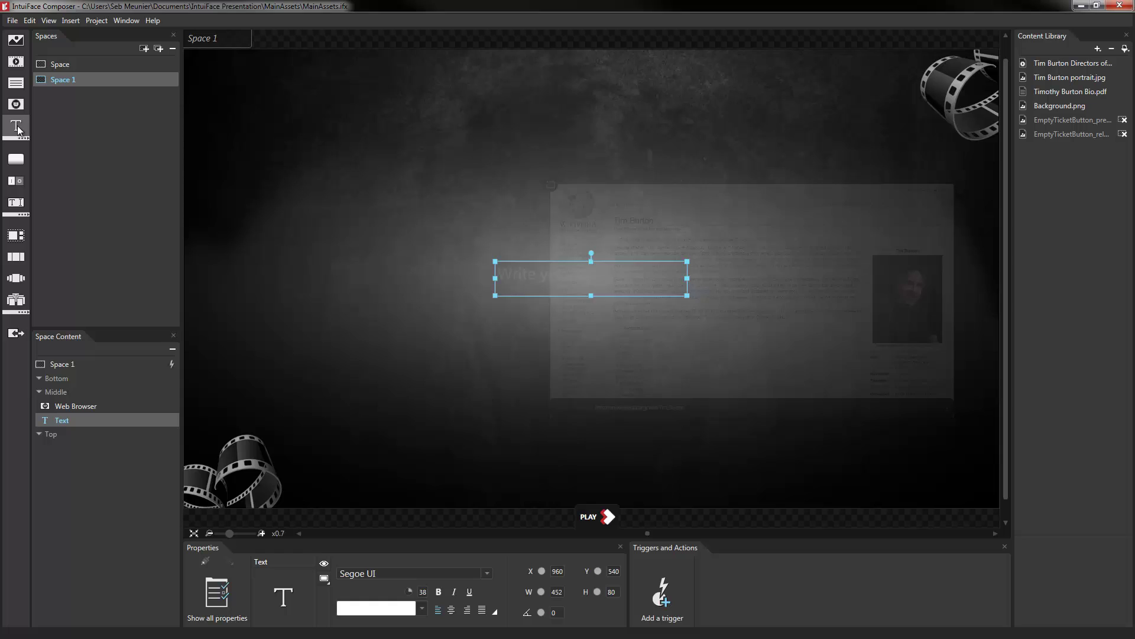
{"action": "left_click_drag", "start_coordinate": [503, 254], "coordinate": [247, 69]}
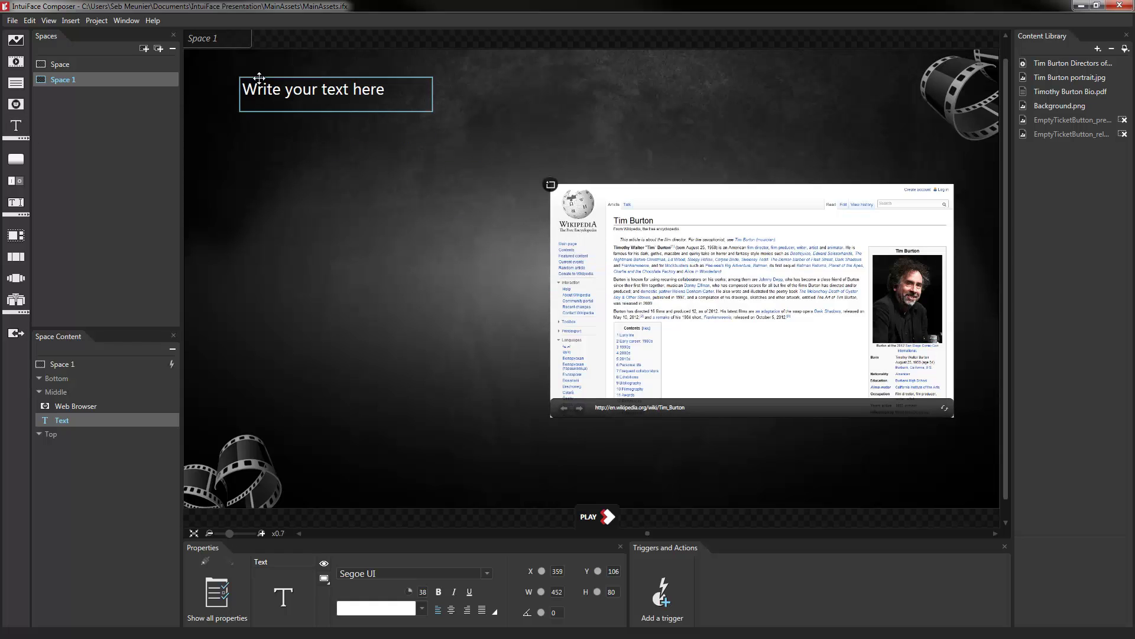
{"action": "double_click", "coordinate": [272, 98]}
{"action": "type", "text": "Biography"}
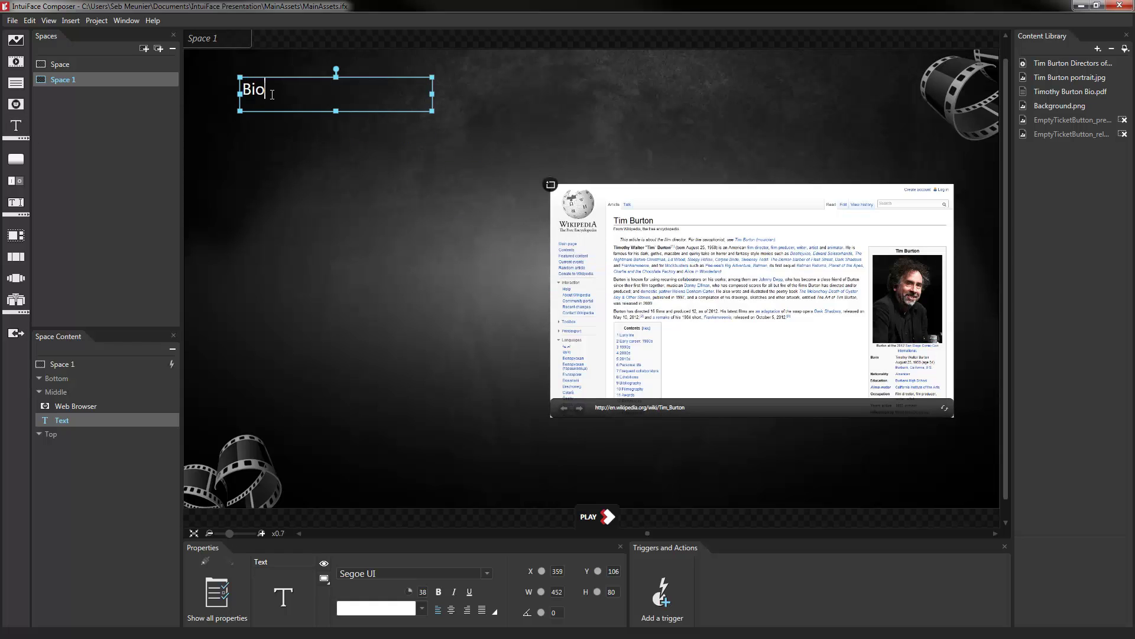
Step: Format the title in Helvetica Neue LT Std at size 42, non-italic, and close its settings
{"action": "left_click", "coordinate": [220, 598]}
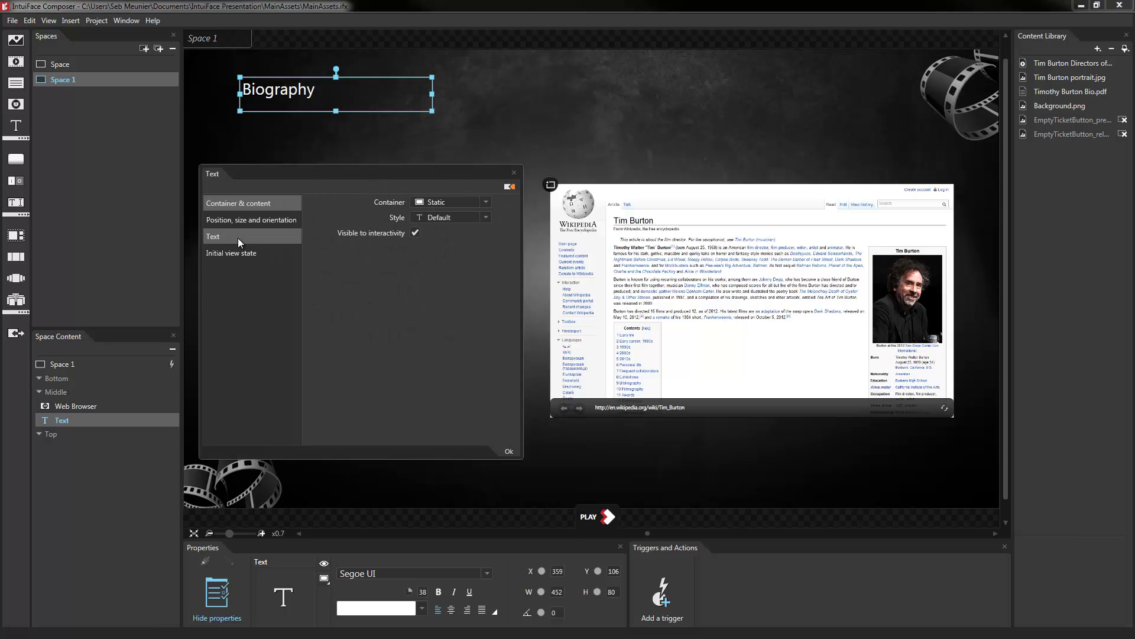
{"action": "left_click", "coordinate": [238, 238]}
{"action": "mouse_move", "coordinate": [415, 214]}
{"action": "left_mouse_down"}
{"action": "mouse_move", "coordinate": [426, 216]}
{"action": "mouse_move", "coordinate": [424, 235]}
{"action": "left_mouse_up"}
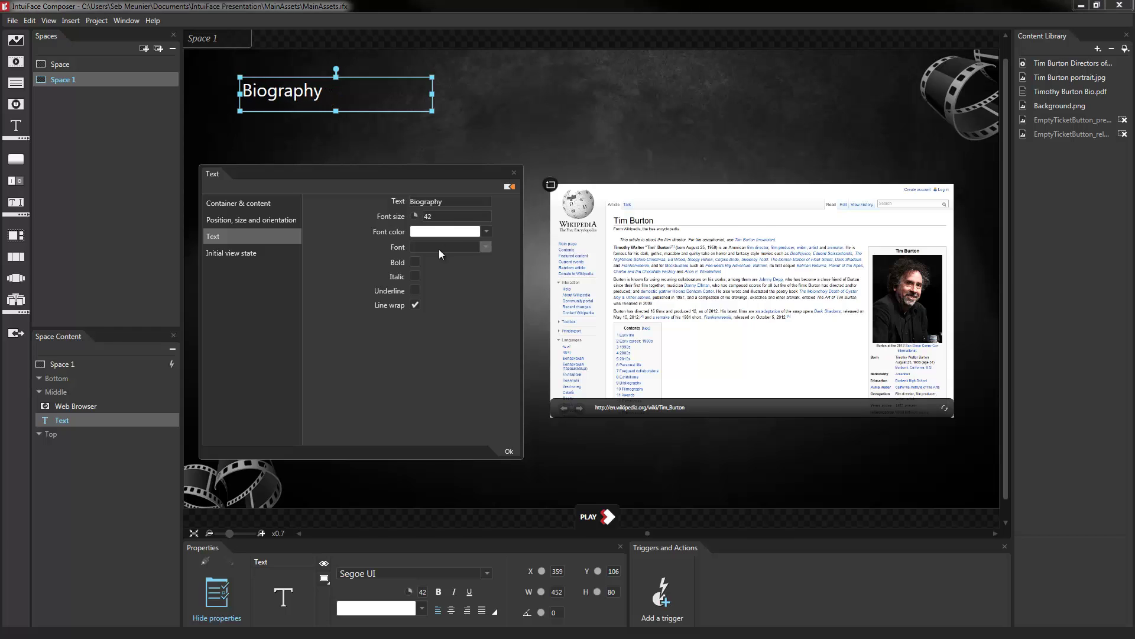
{"action": "left_click", "coordinate": [439, 248]}
{"action": "type", "text": "Helvetica Neue LT St"}
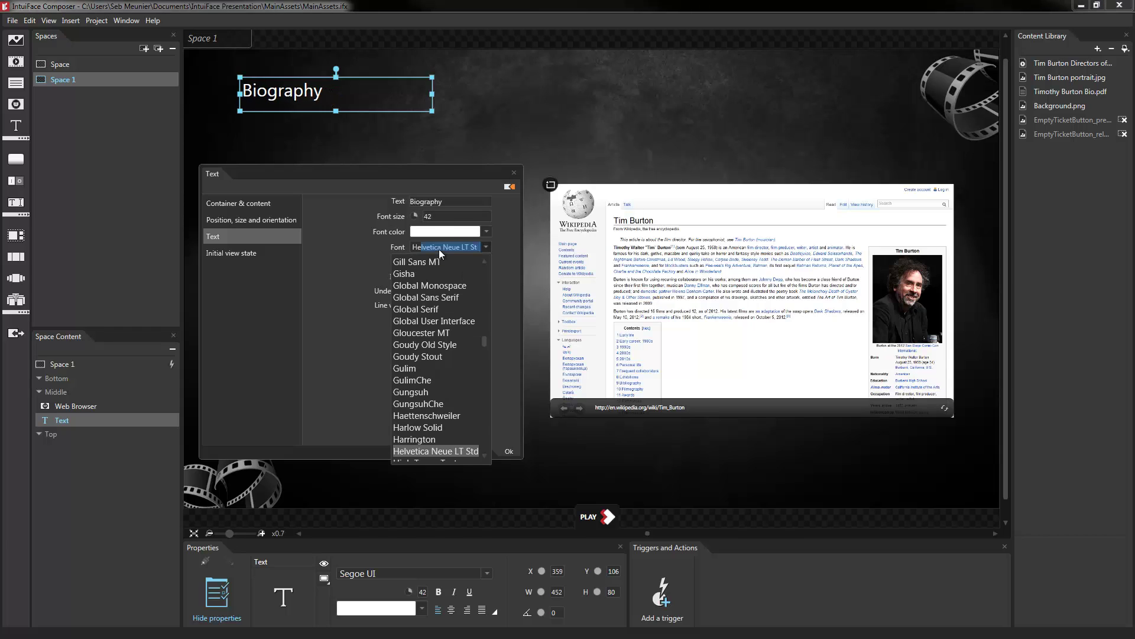
{"action": "key", "text": "Return"}
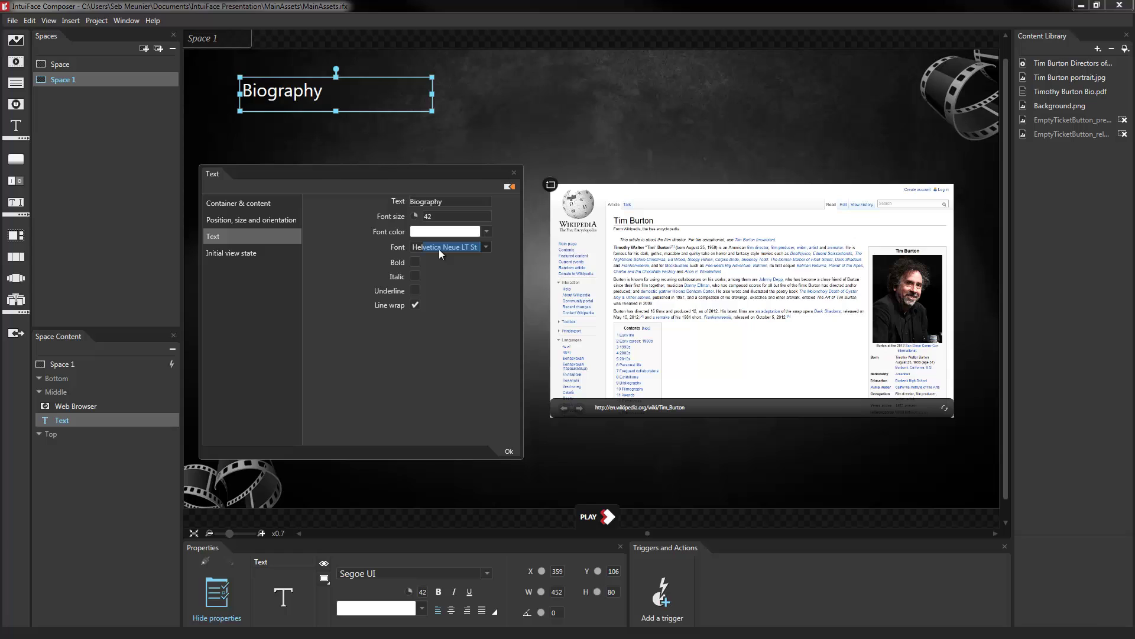
{"action": "left_click", "coordinate": [416, 279]}
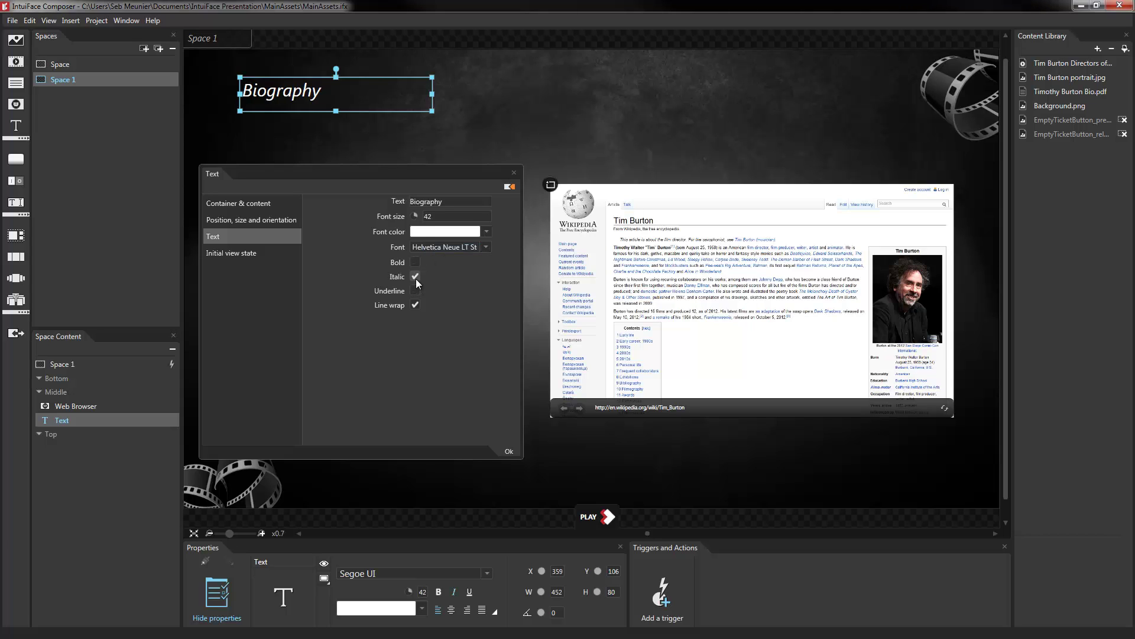
{"action": "left_click", "coordinate": [416, 278]}
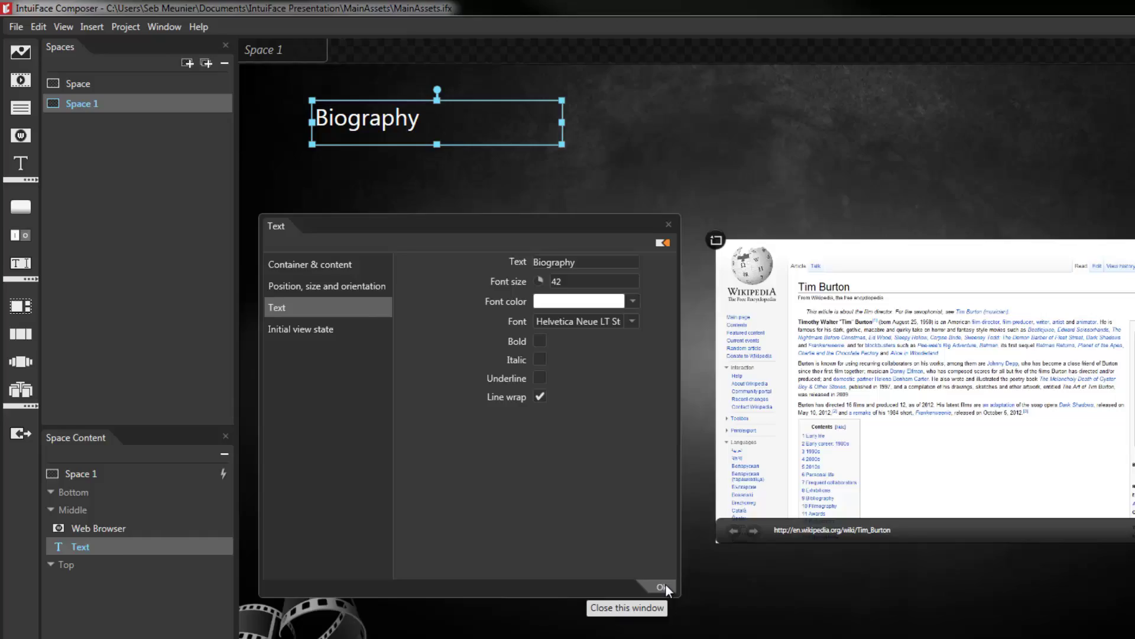
{"action": "left_click", "coordinate": [661, 588]}
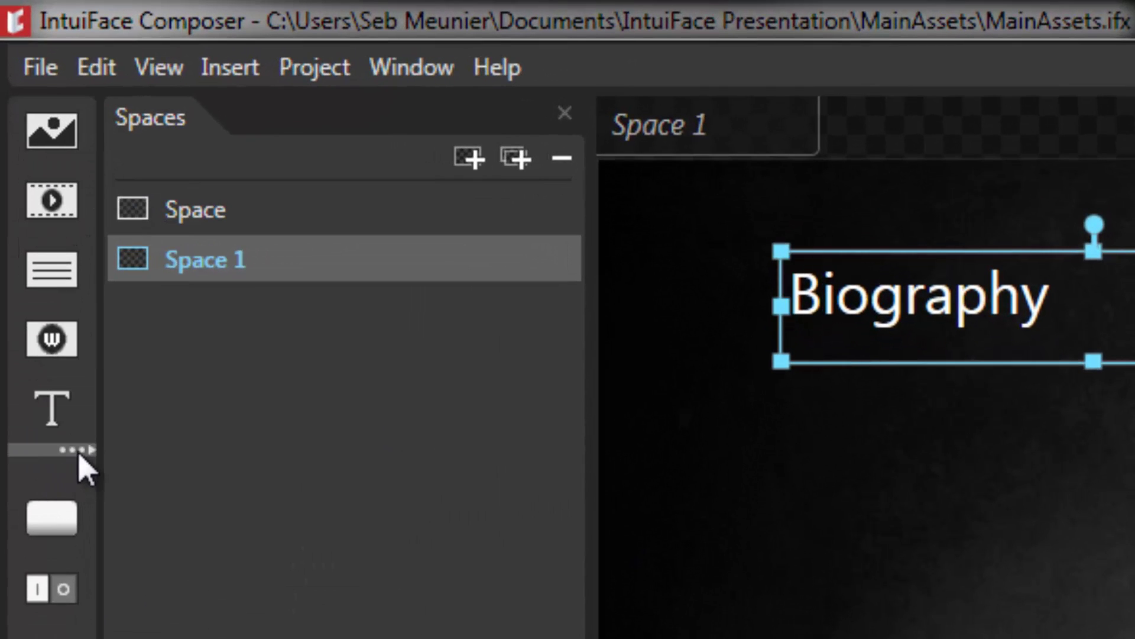
Step: Place an Audio player at Space 1's lower left, widened to about 391×55, with all properties shown
{"action": "left_click", "coordinate": [79, 454]}
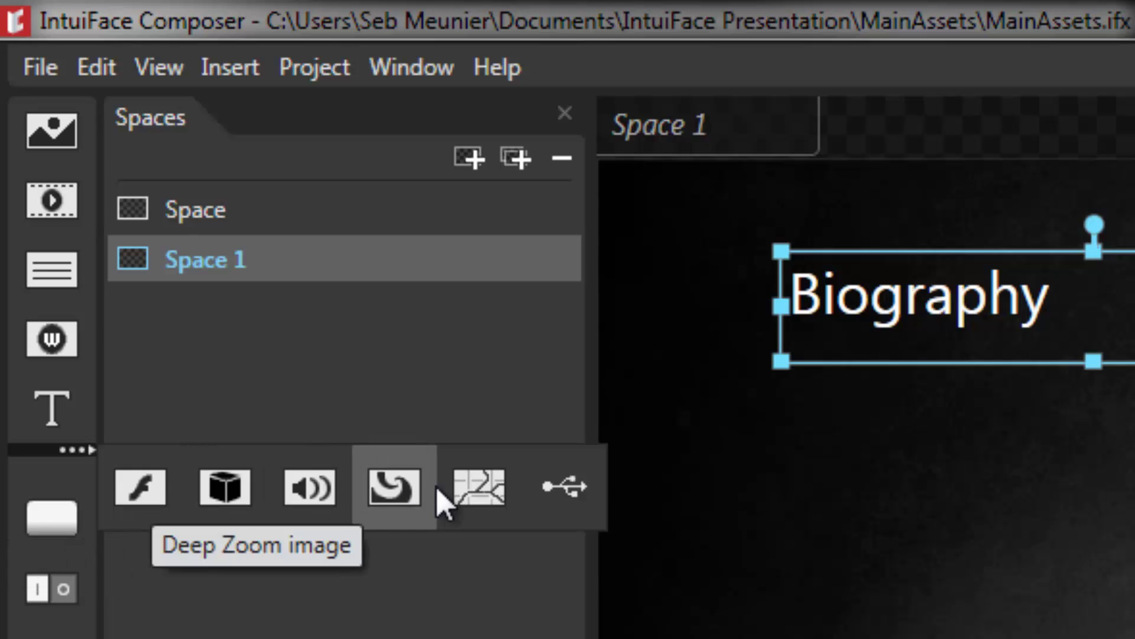
{"action": "left_click", "coordinate": [319, 495]}
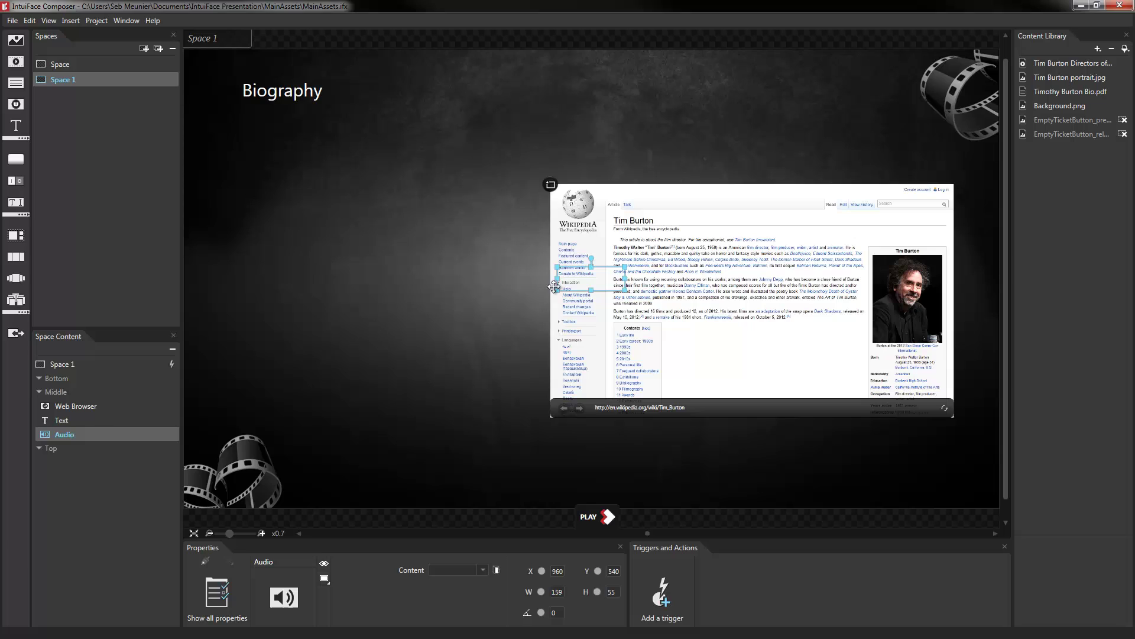
{"action": "left_click_drag", "start_coordinate": [554, 287], "coordinate": [260, 379]}
{"action": "left_click_drag", "start_coordinate": [328, 368], "coordinate": [427, 369]}
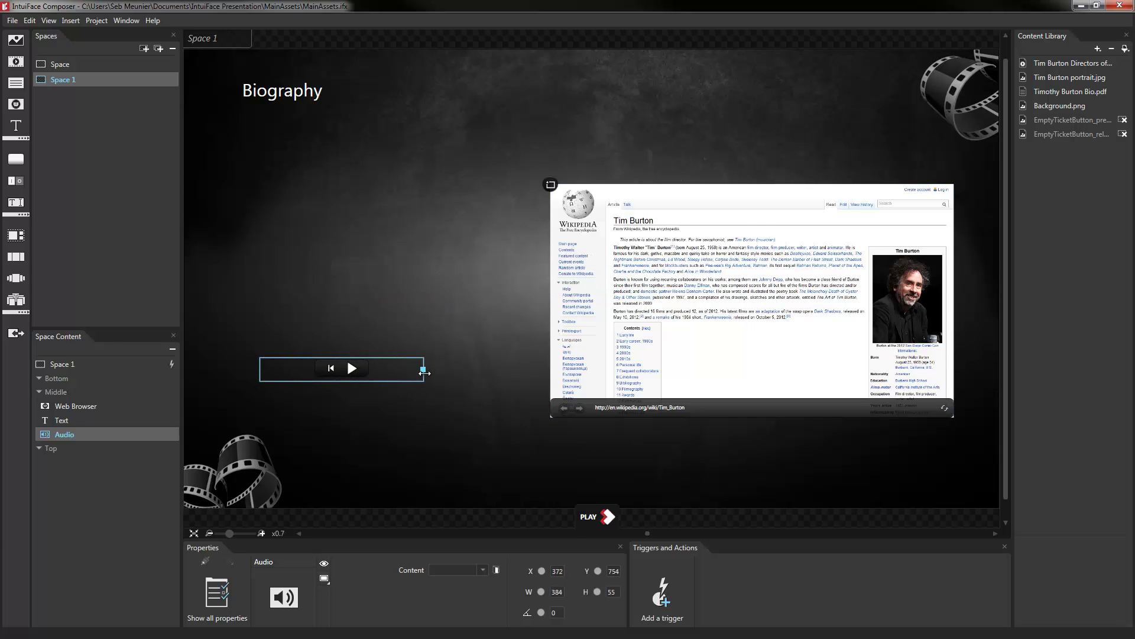
{"action": "left_click", "coordinate": [223, 600]}
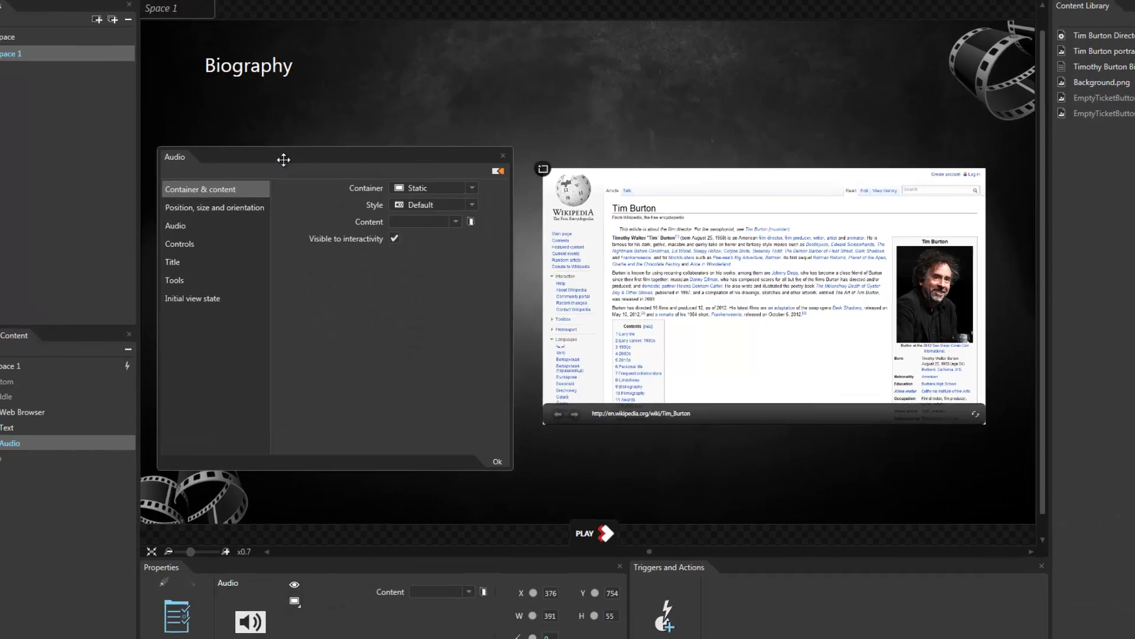
Step: Enable Show timeline and Show sound control, and move the audio player further to the lower left
{"action": "left_click_drag", "start_coordinate": [379, 175], "coordinate": [559, 178]}
{"action": "left_click", "coordinate": [433, 186]}
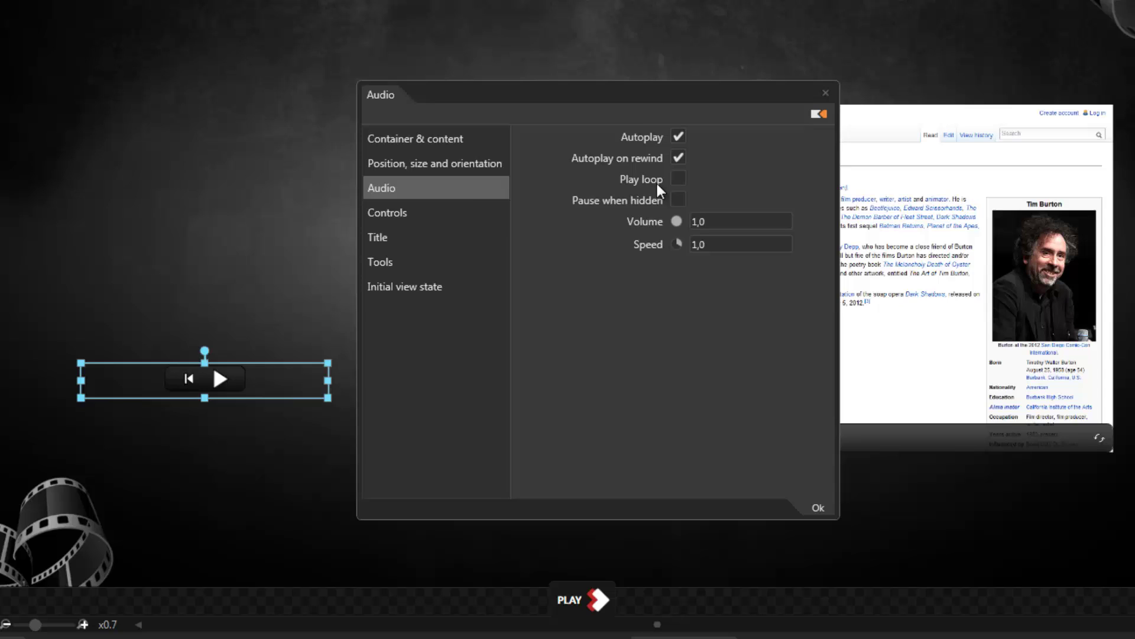
{"action": "left_click", "coordinate": [393, 218]}
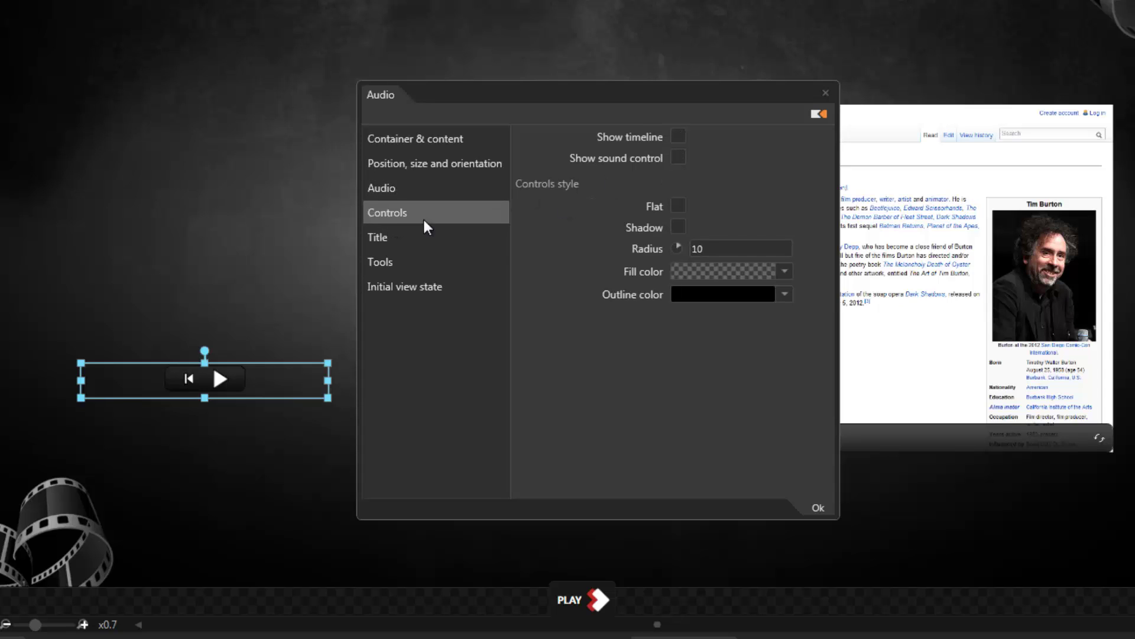
{"action": "left_click", "coordinate": [678, 138]}
{"action": "left_click", "coordinate": [678, 157]}
{"action": "left_click_drag", "start_coordinate": [81, 380], "coordinate": [56, 381]}
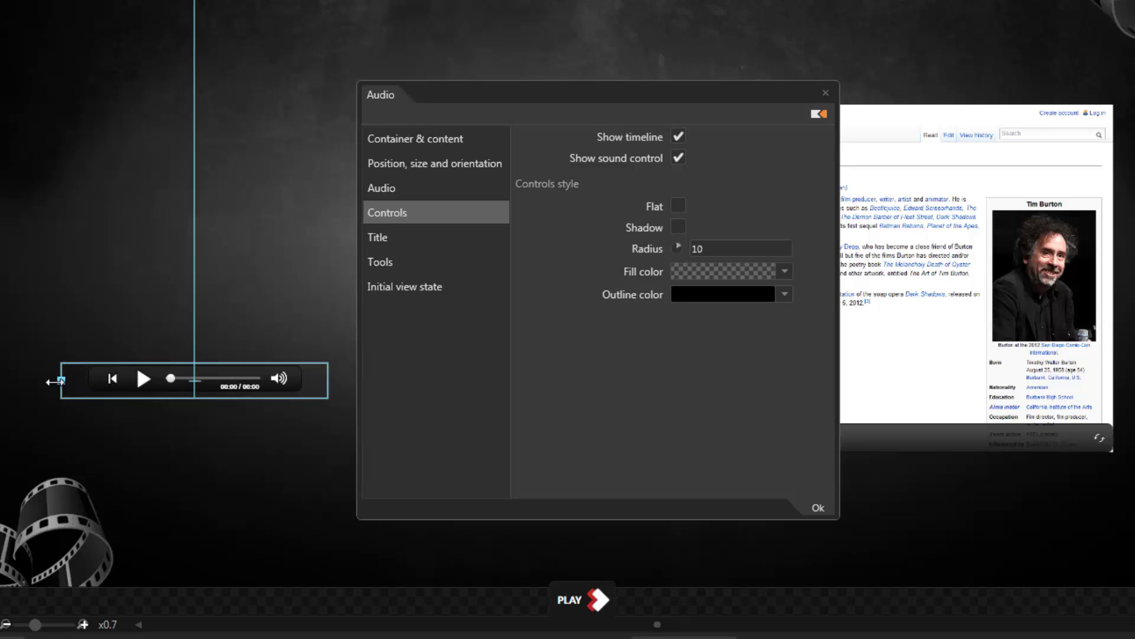
{"action": "left_click_drag", "start_coordinate": [131, 382], "coordinate": [85, 406]}
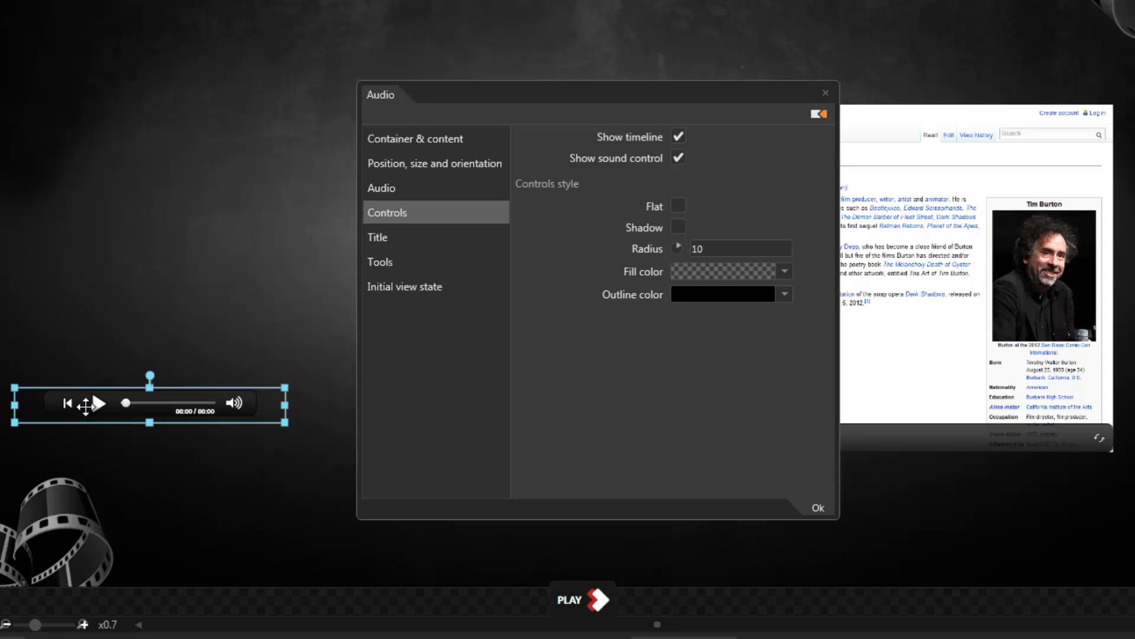
Step: Load SixInTheFridge-Born to be wild.mp3 from IP-Resources as the player's content and close settings
{"action": "left_click", "coordinate": [438, 143]}
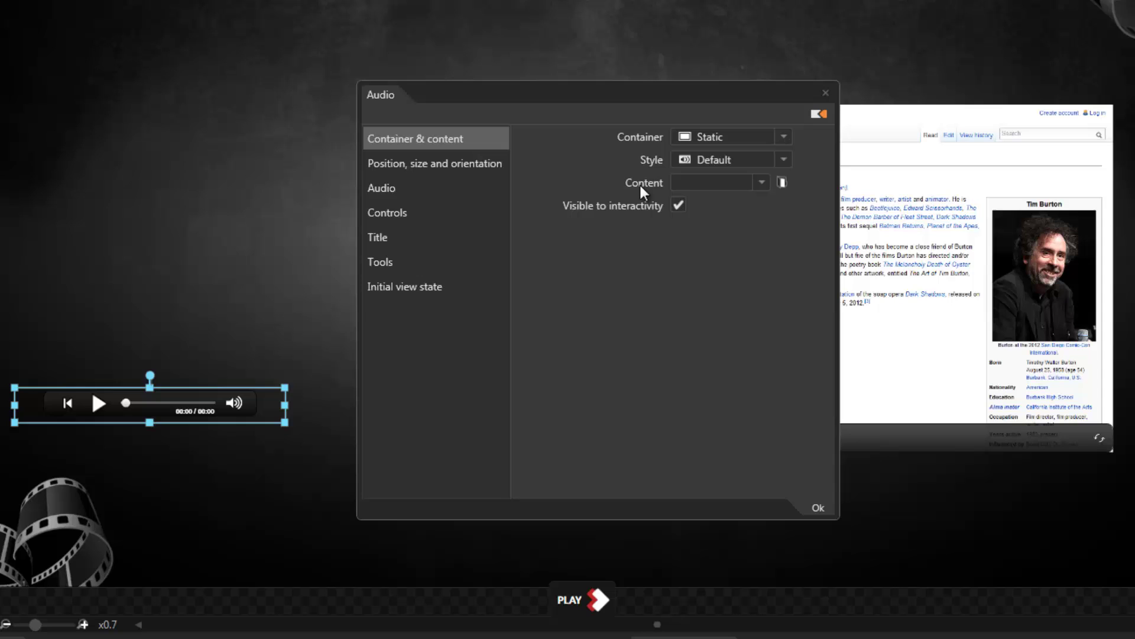
{"action": "left_click", "coordinate": [764, 186]}
{"action": "left_click", "coordinate": [782, 183]}
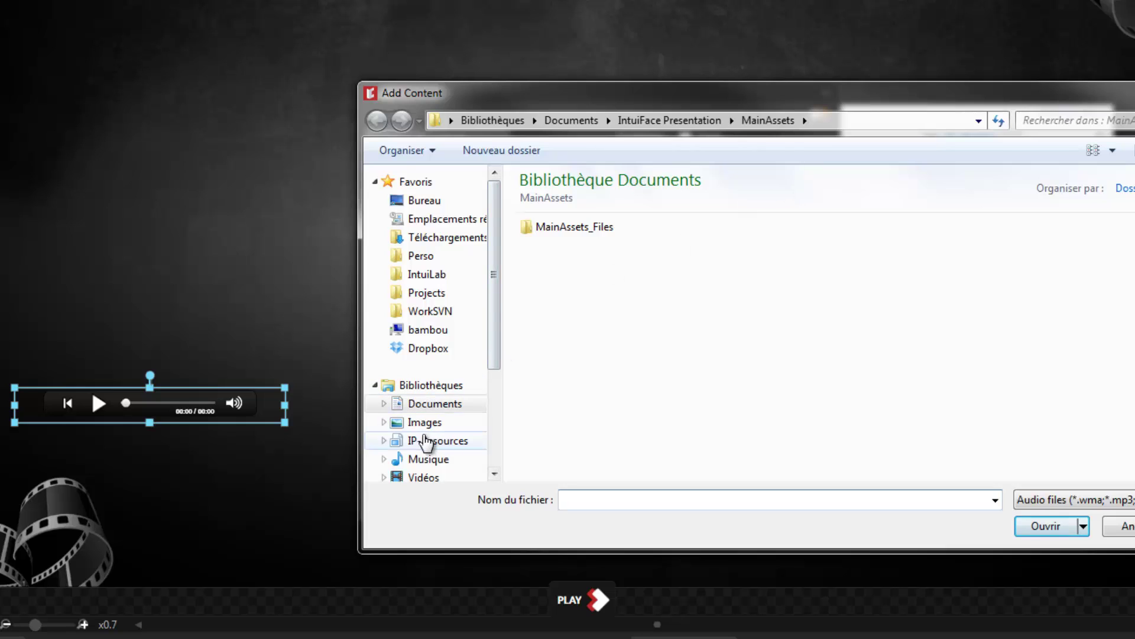
{"action": "left_click", "coordinate": [425, 442]}
{"action": "left_click", "coordinate": [761, 317]}
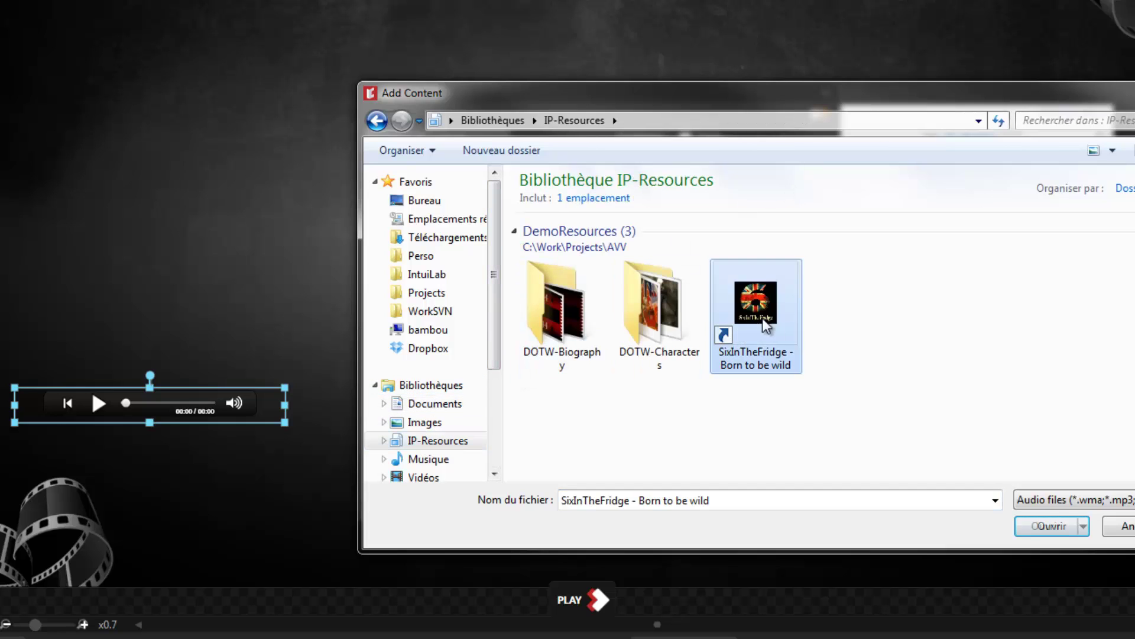
{"action": "left_click", "coordinate": [1057, 528]}
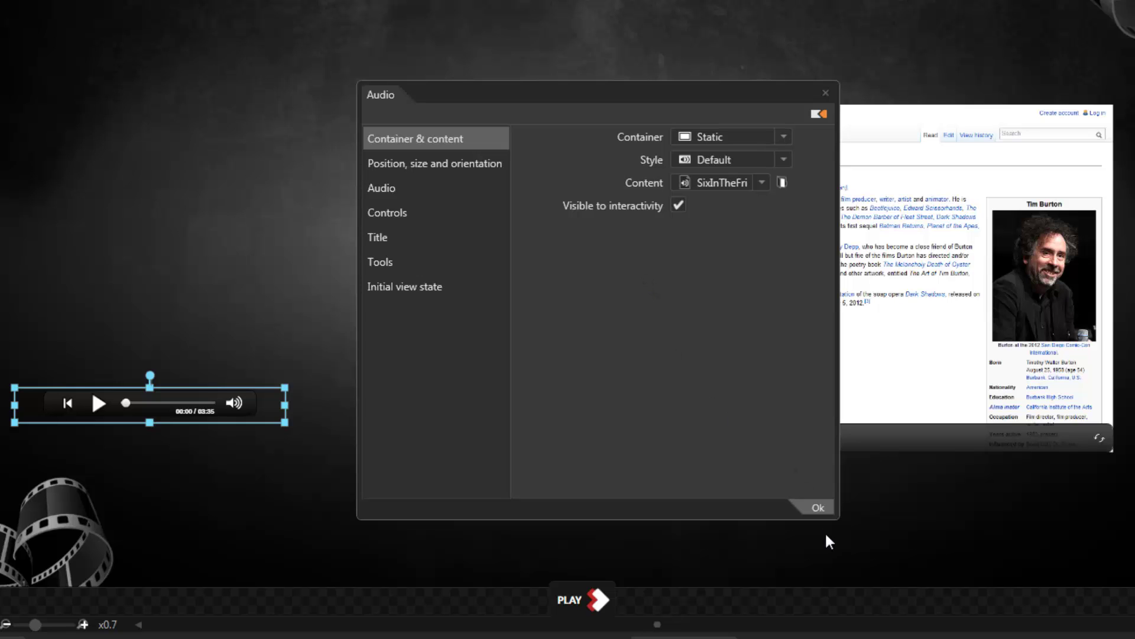
{"action": "left_click", "coordinate": [817, 508]}
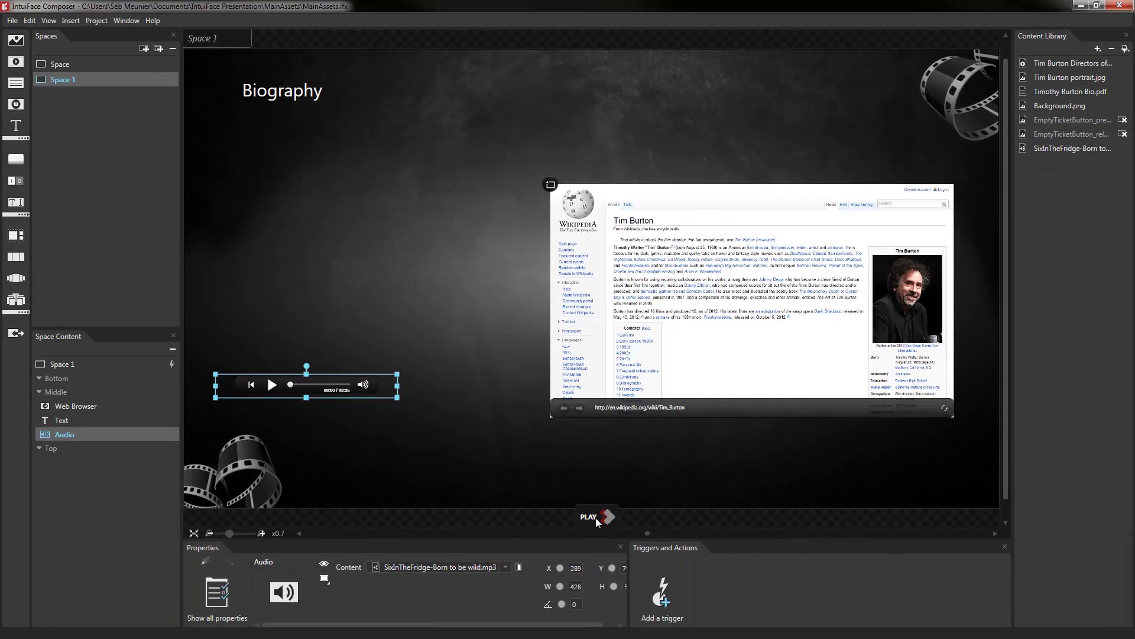
{"action": "left_click", "coordinate": [576, 599]}
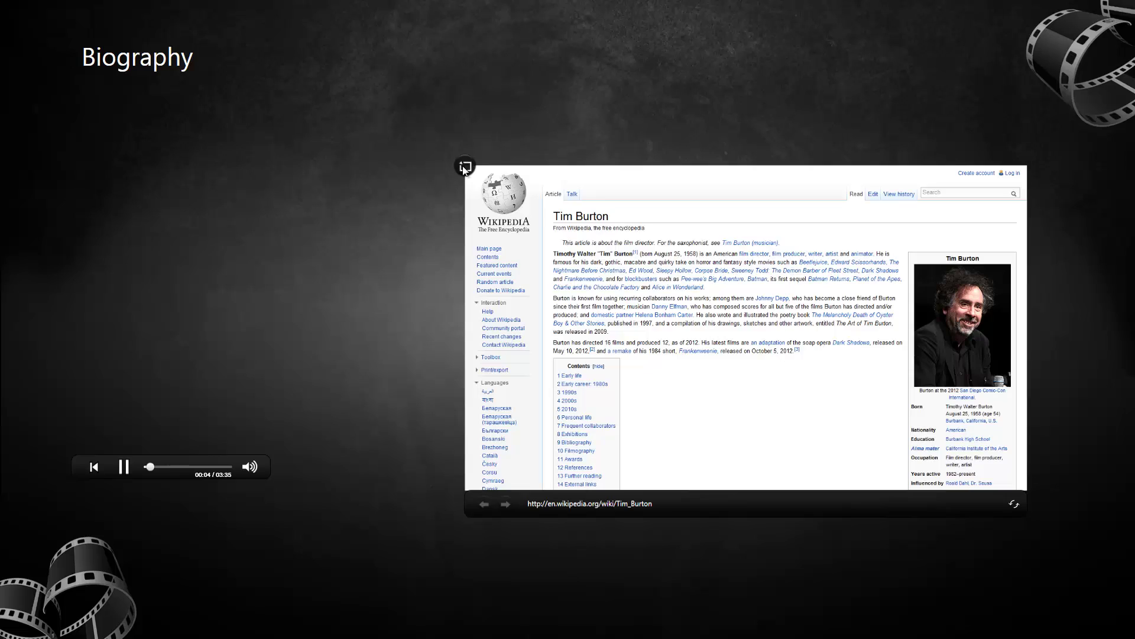
{"action": "scroll", "coordinate": [670, 395], "scroll_direction": "down", "scroll_amount": 10}
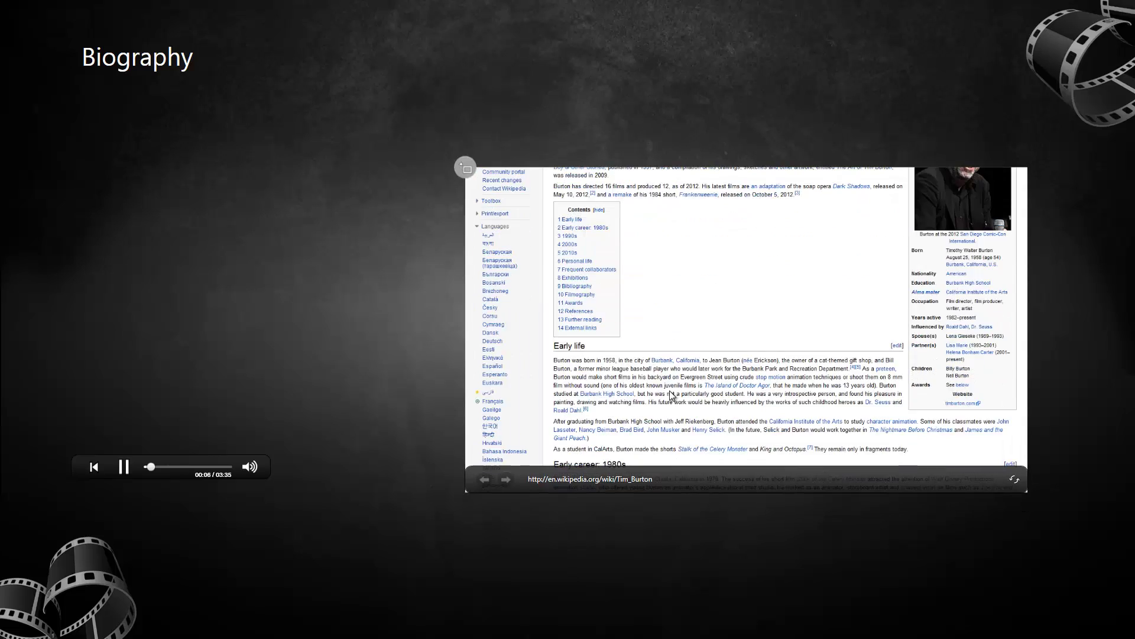
{"action": "scroll", "coordinate": [670, 395], "scroll_direction": "up", "scroll_amount": 15}
{"action": "left_click", "coordinate": [663, 374]}
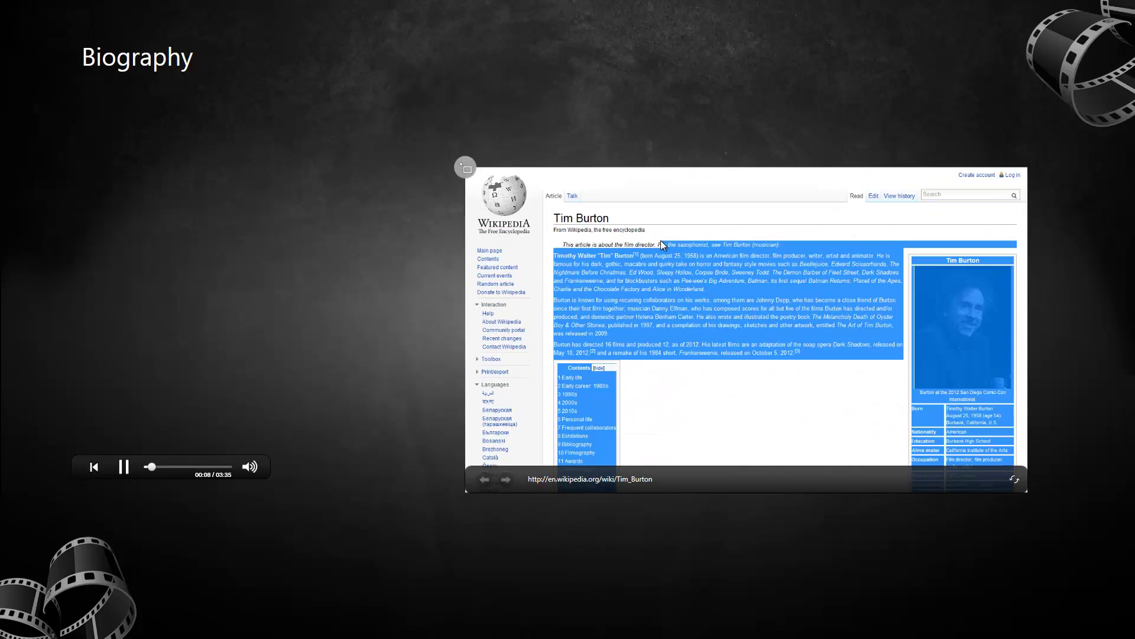
{"action": "left_click", "coordinate": [573, 385]}
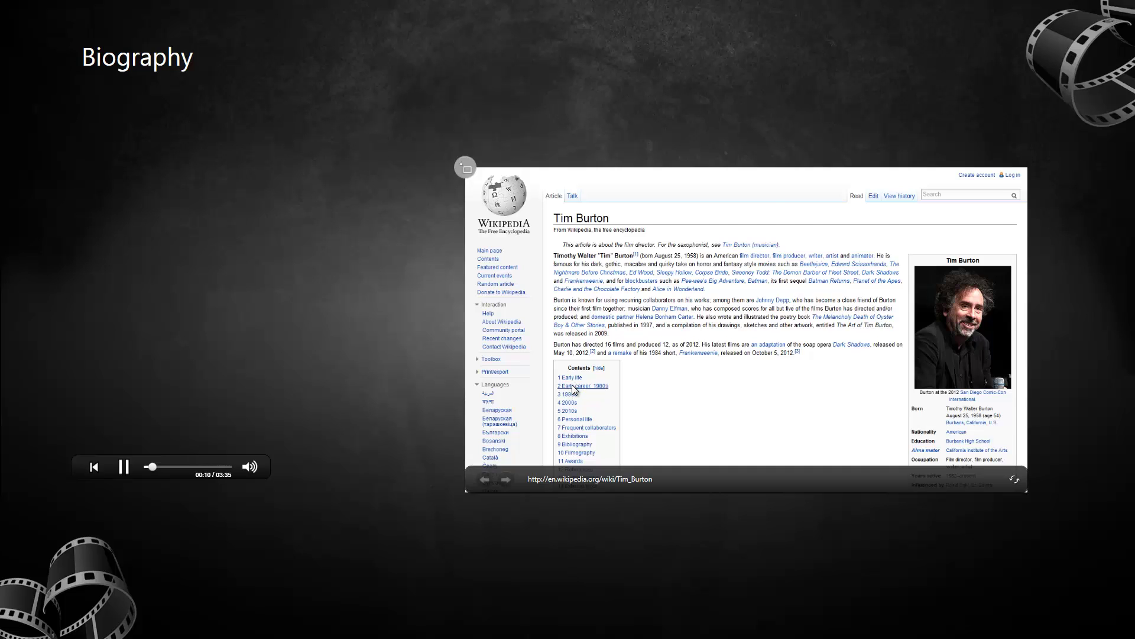
{"action": "left_click", "coordinate": [612, 382]}
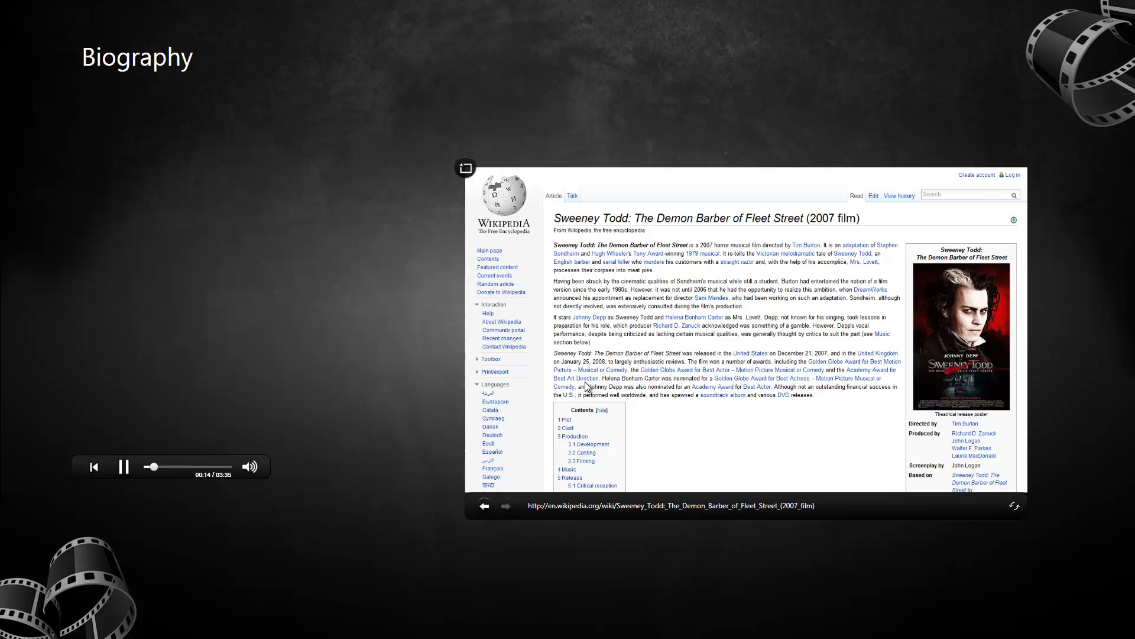
{"action": "left_click", "coordinate": [485, 503]}
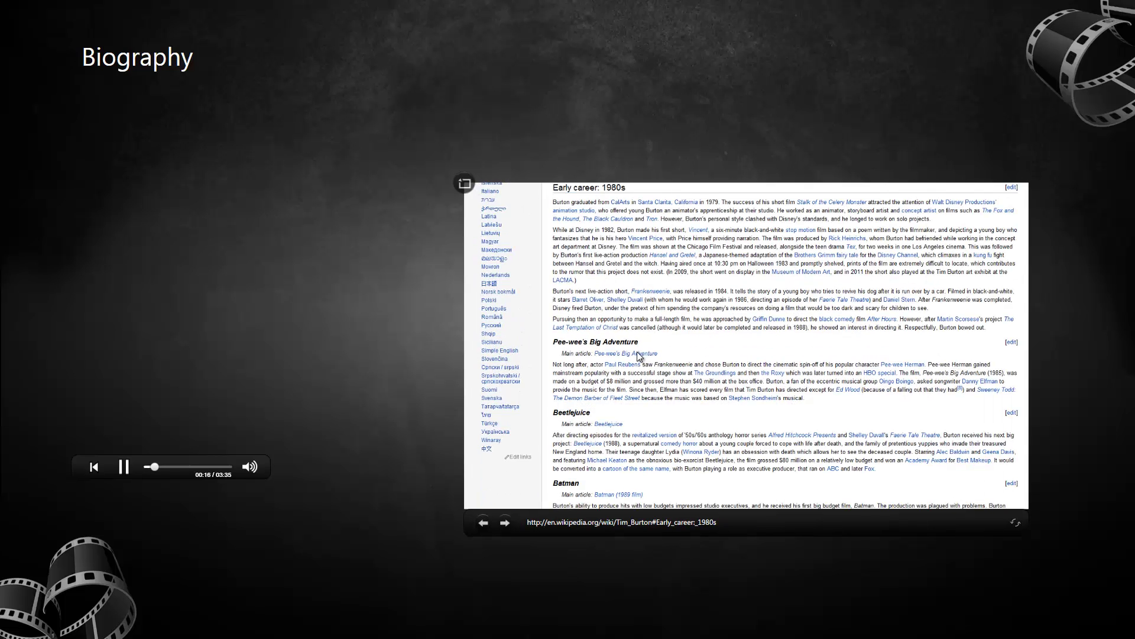
{"action": "key", "text": "Escape"}
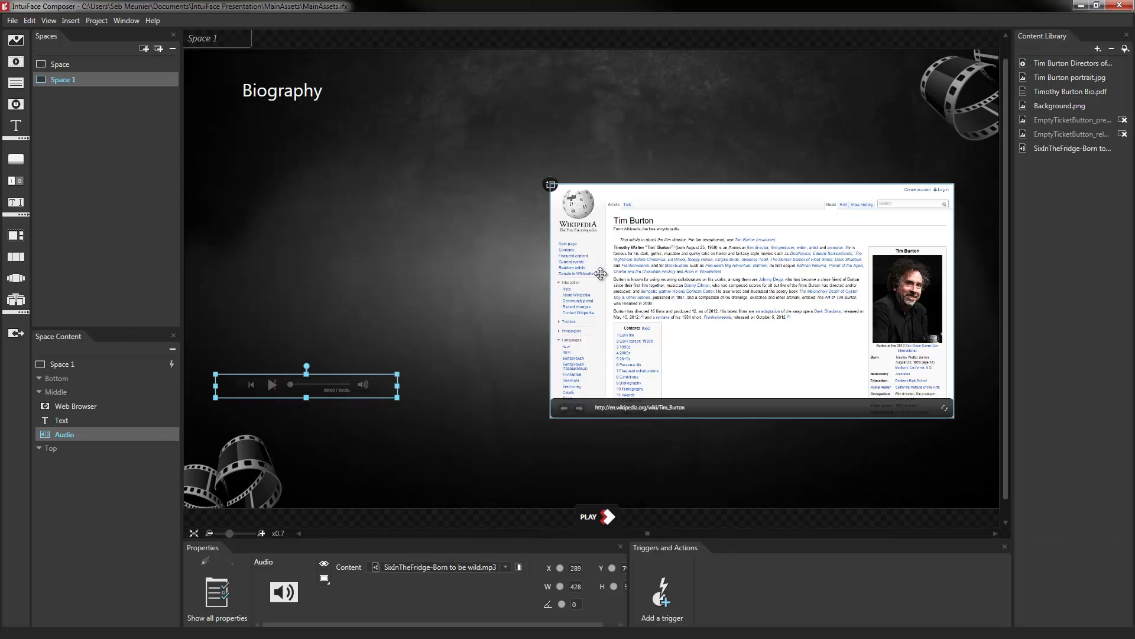